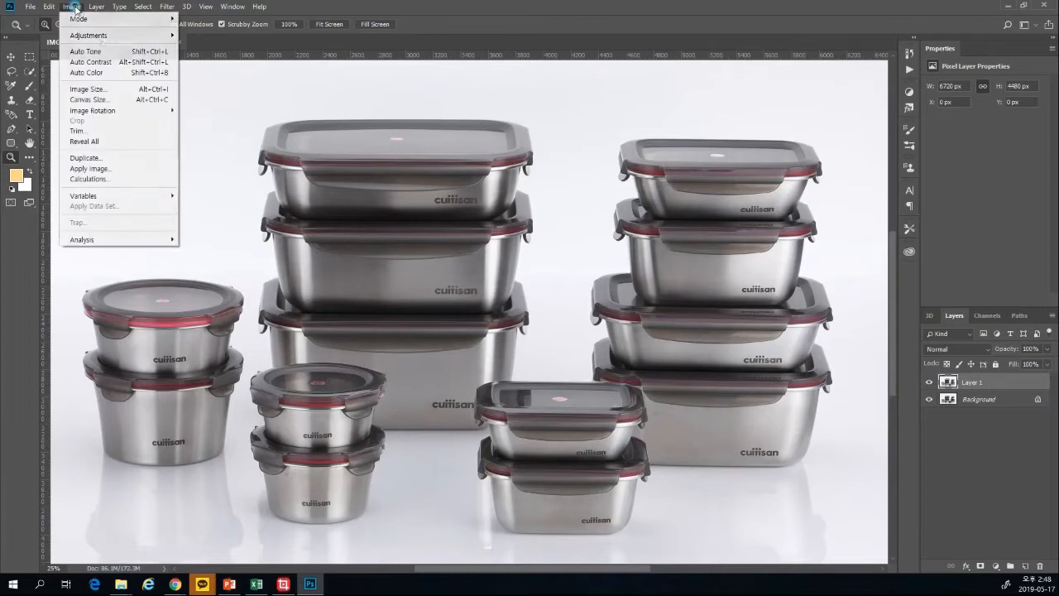
Step: Convert the image to CMYK Color without flattening its layers, accepting the Japan Color 2001 Coated profile
mouse_move(78, 18)
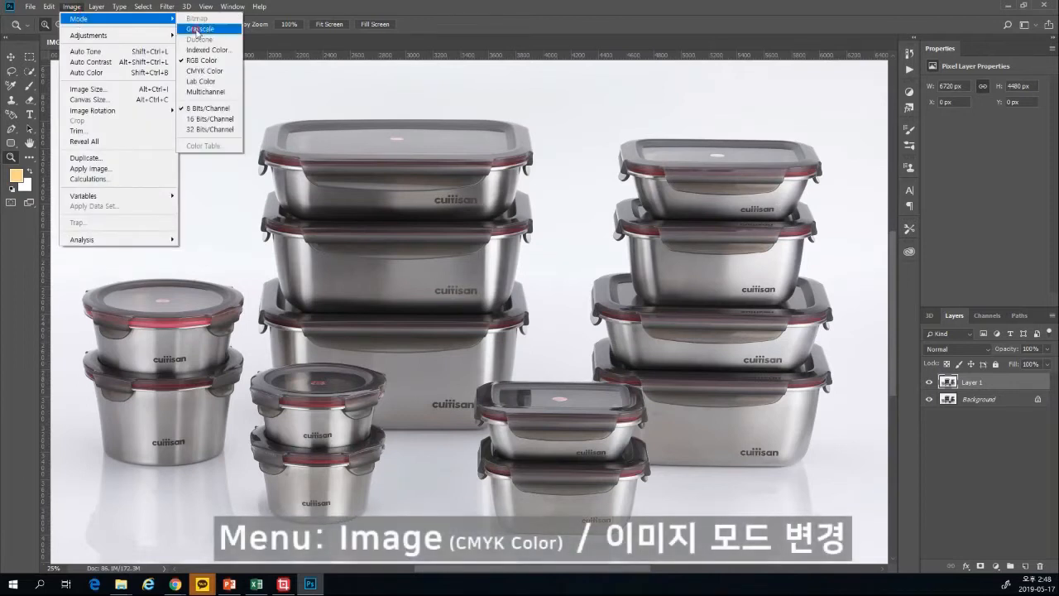
left_click(207, 70)
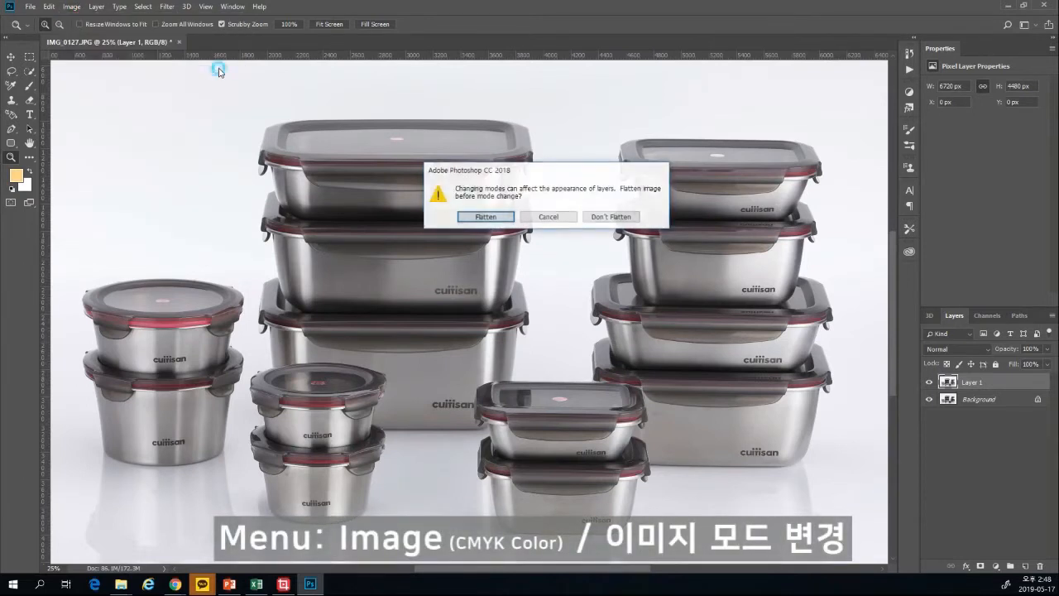
left_click(600, 216)
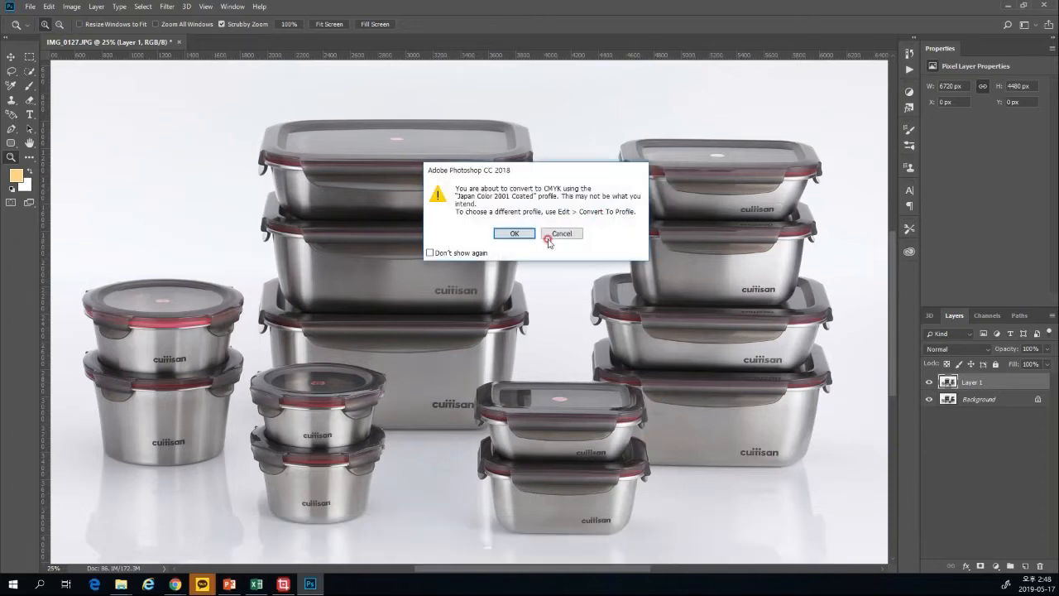
left_click(515, 230)
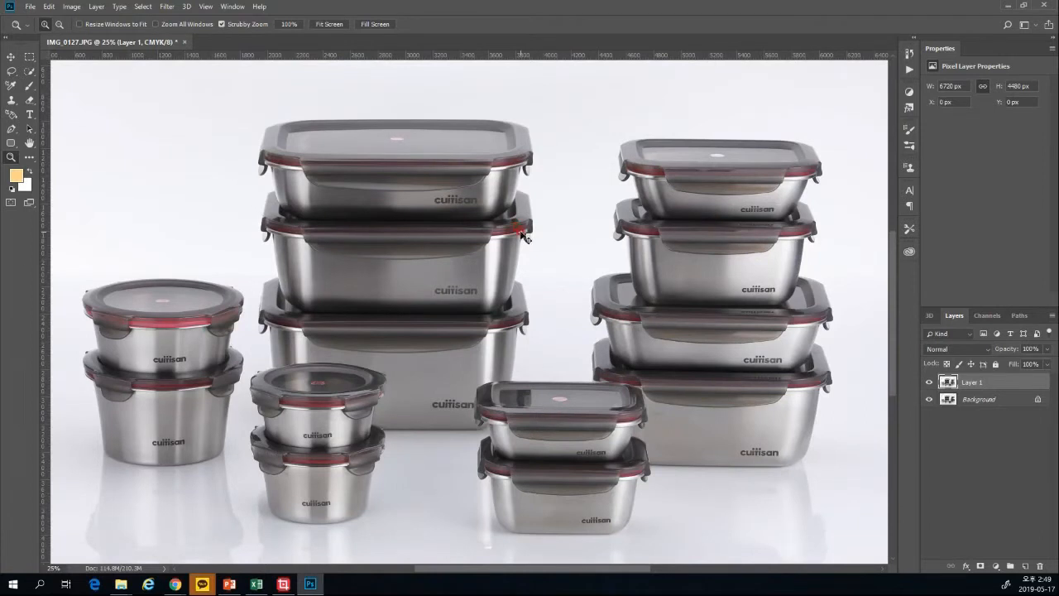
Step: Start a Curves adjustment on Layer 1 and lower the Cyan curve's midpoint to input 53, output 47
left_click(71, 6)
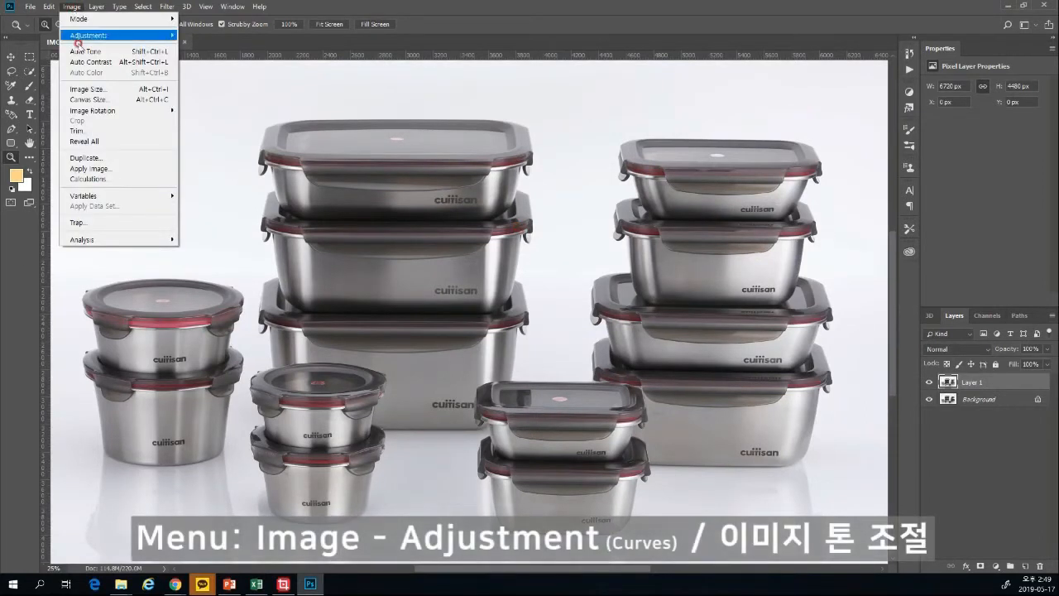
mouse_move(83, 35)
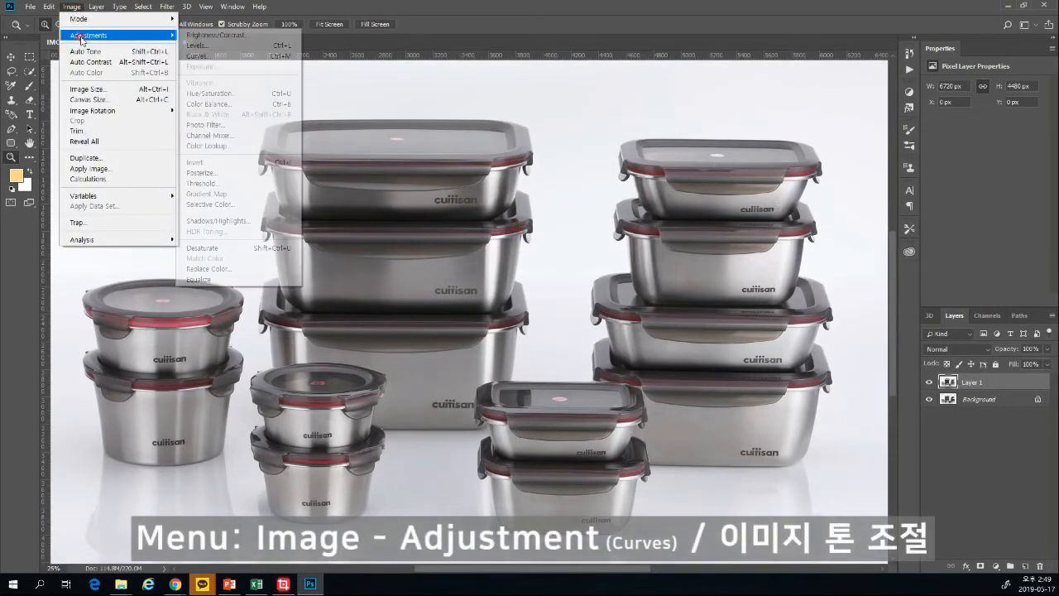
left_click(217, 55)
left_click_drag(225, 94, 792, 83)
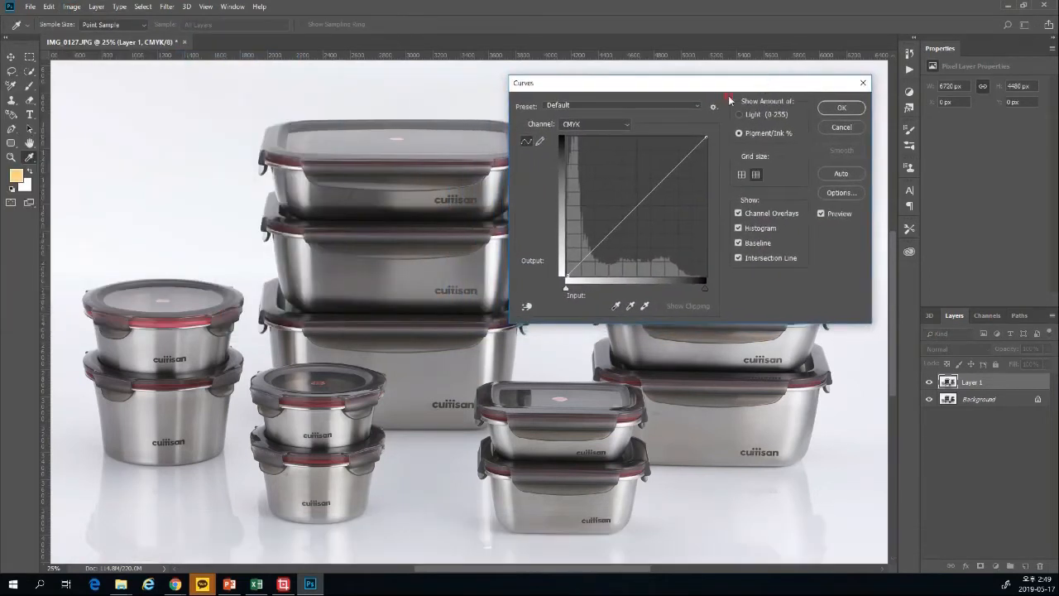
left_click(628, 124)
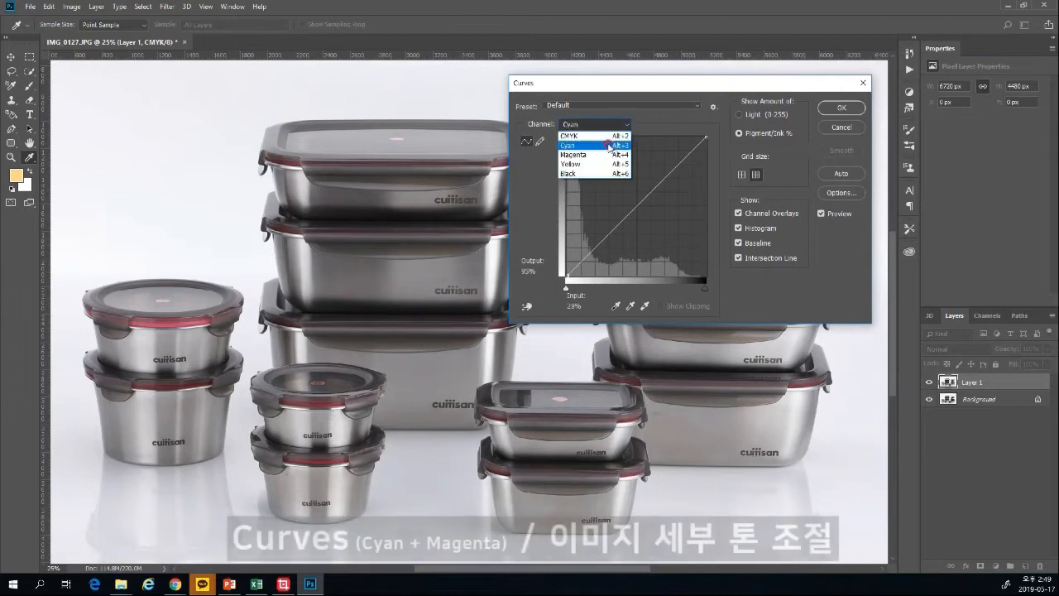
left_click(608, 137)
left_click(629, 200)
left_click_drag(639, 206, 637, 204)
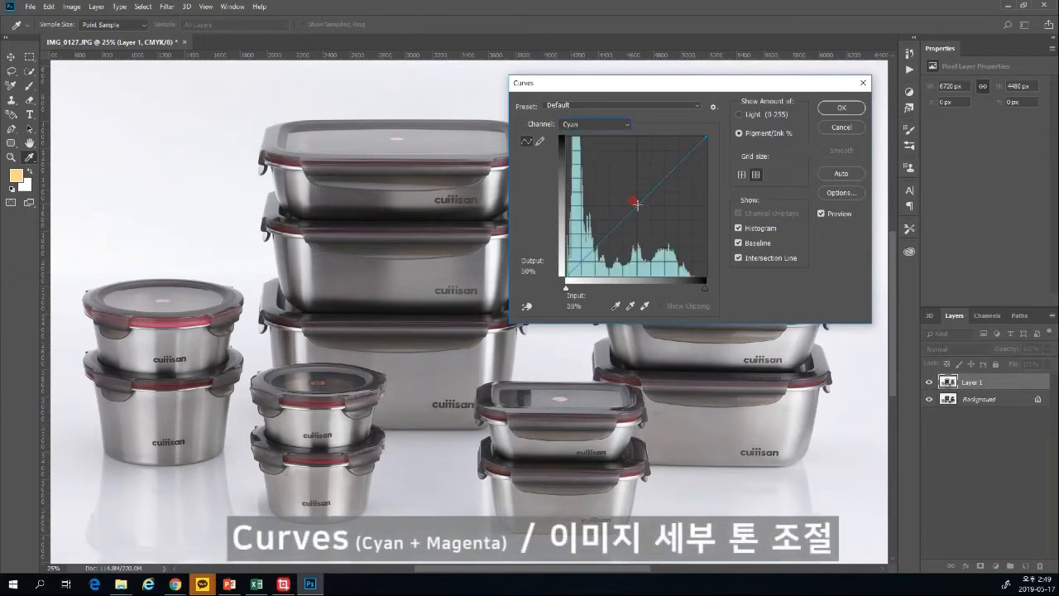
left_click_drag(635, 206, 636, 205)
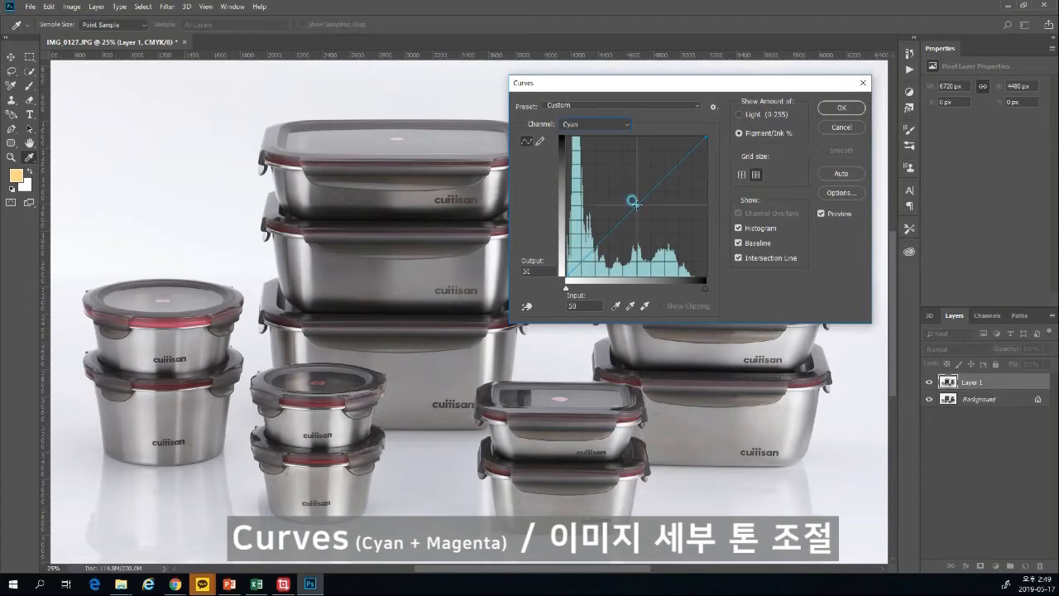
left_click_drag(636, 203, 642, 208)
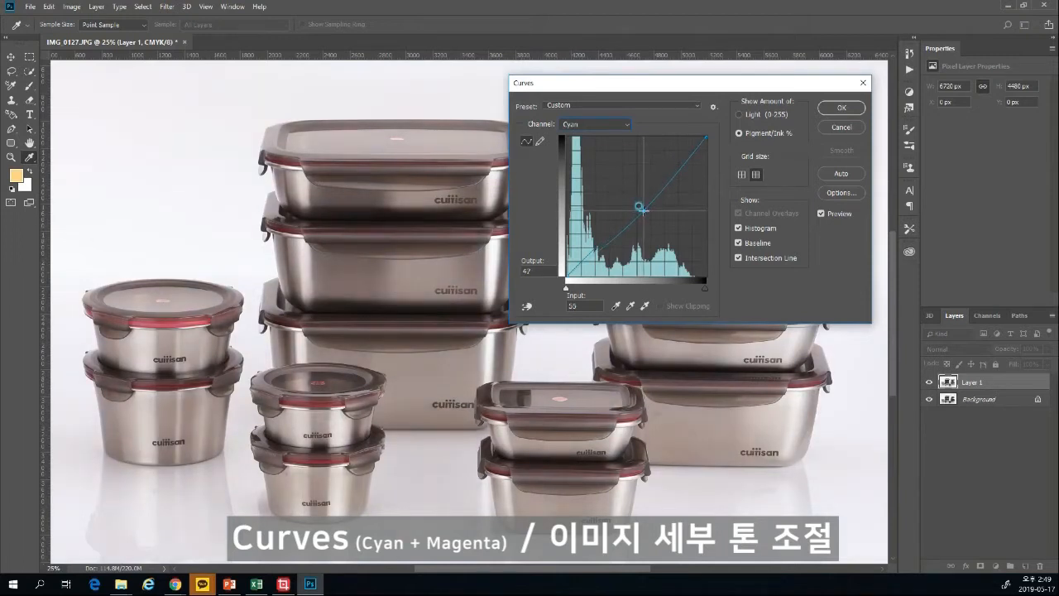
mouse_move(644, 211)
left_mouse_down()
mouse_move(631, 202)
mouse_move(638, 206)
left_mouse_up()
left_click_drag(642, 211, 640, 209)
Step: Lower the Magenta curve's midpoint to input 54, output 47
left_click(628, 126)
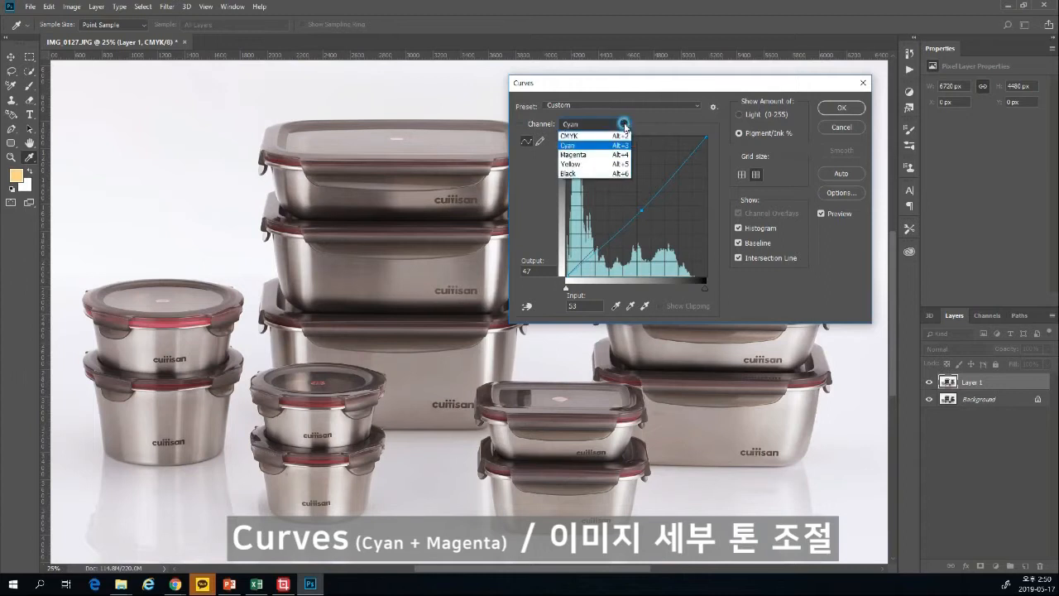
left_click(613, 155)
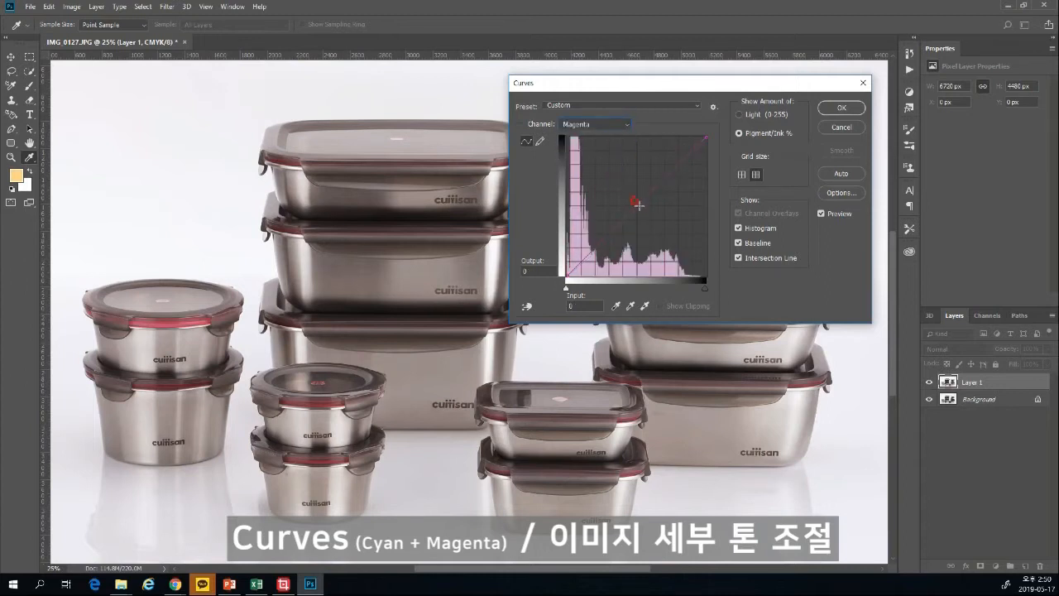
left_click(637, 205)
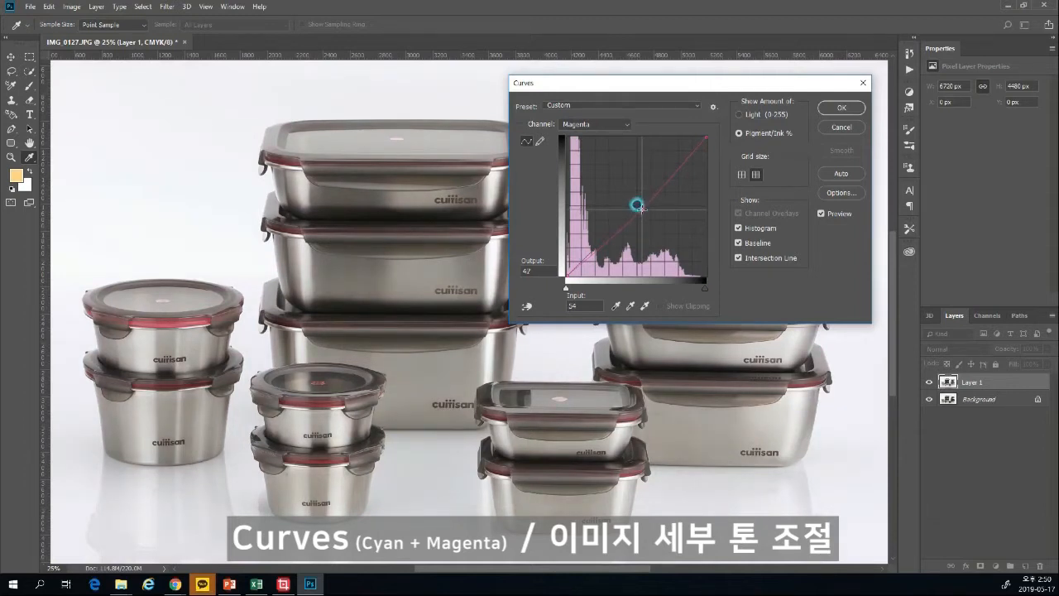
Step: Pull the midpoint of the composite CMYK curve slightly down to brighten the whole image, and apply the Curves adjustment
left_click(627, 124)
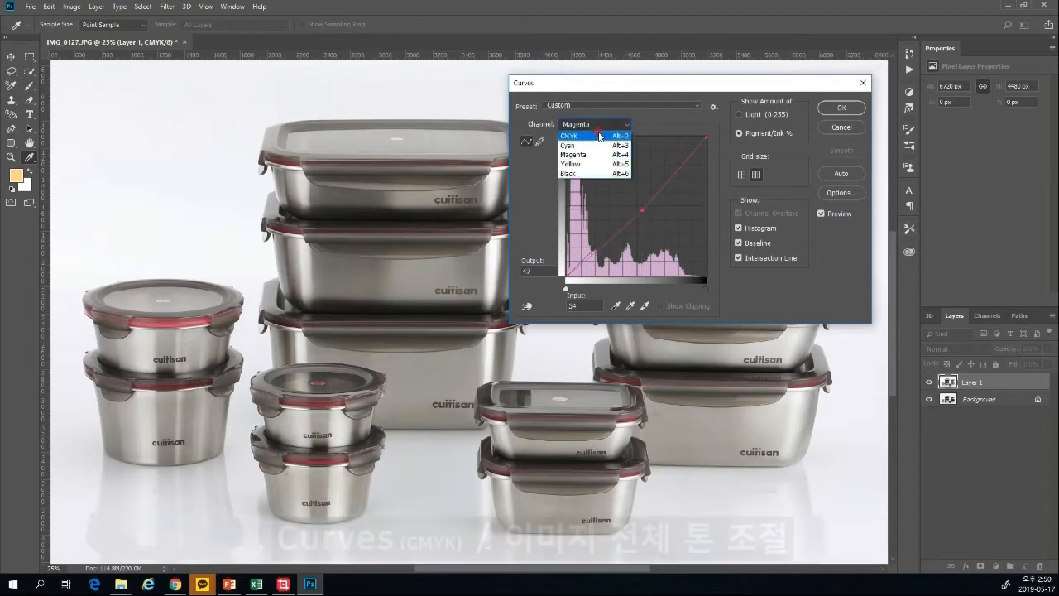
left_click(596, 135)
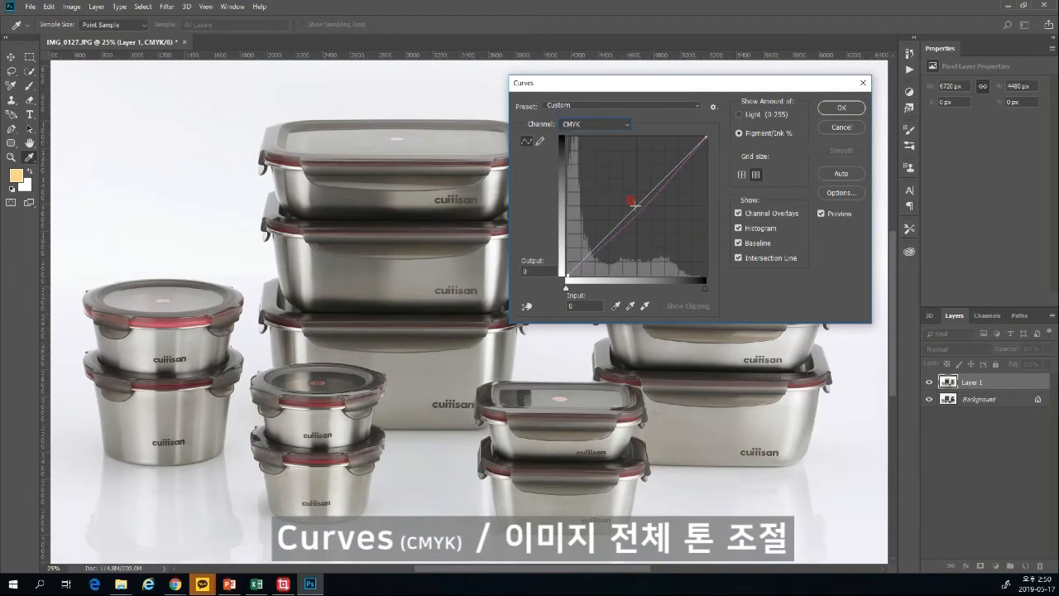
left_click_drag(634, 206, 641, 212)
left_click(836, 109)
key("z")
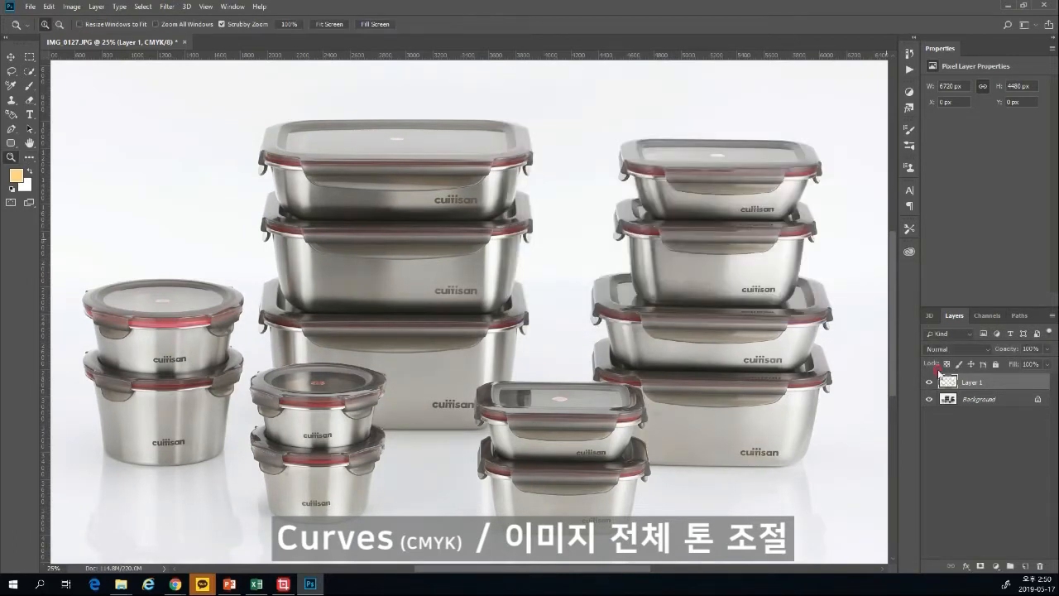
Step: Toggle Layer 1's visibility repeatedly to compare the corrected image with the original Background, leaving the layer visible and selected
left_click(929, 382)
left_click(929, 383)
left_click(929, 382)
left_click(929, 382)
left_click(930, 383)
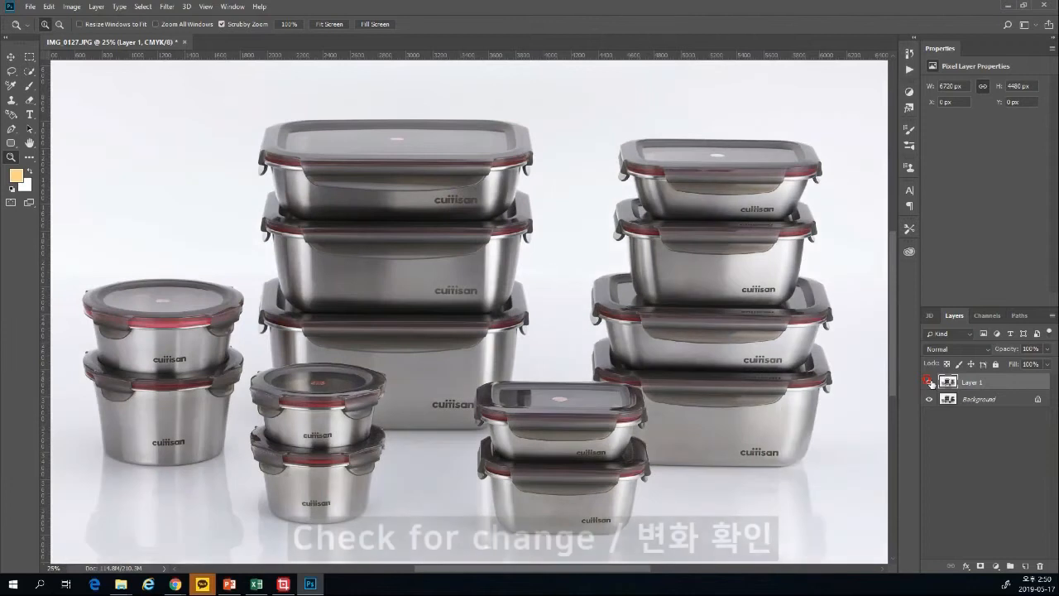
left_click(929, 382)
left_click(930, 383)
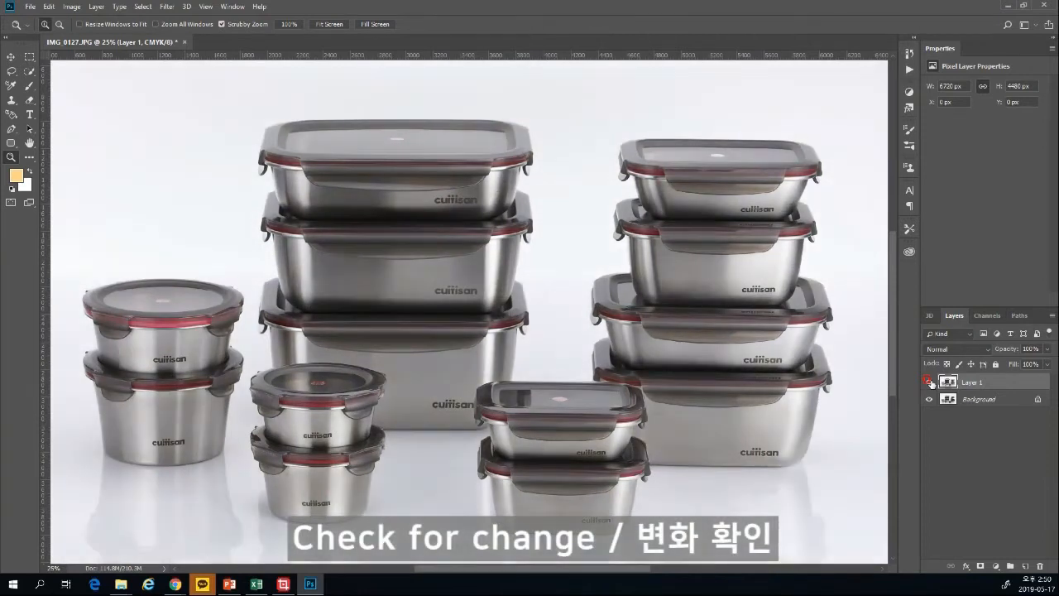
left_click(929, 382)
left_click(970, 382)
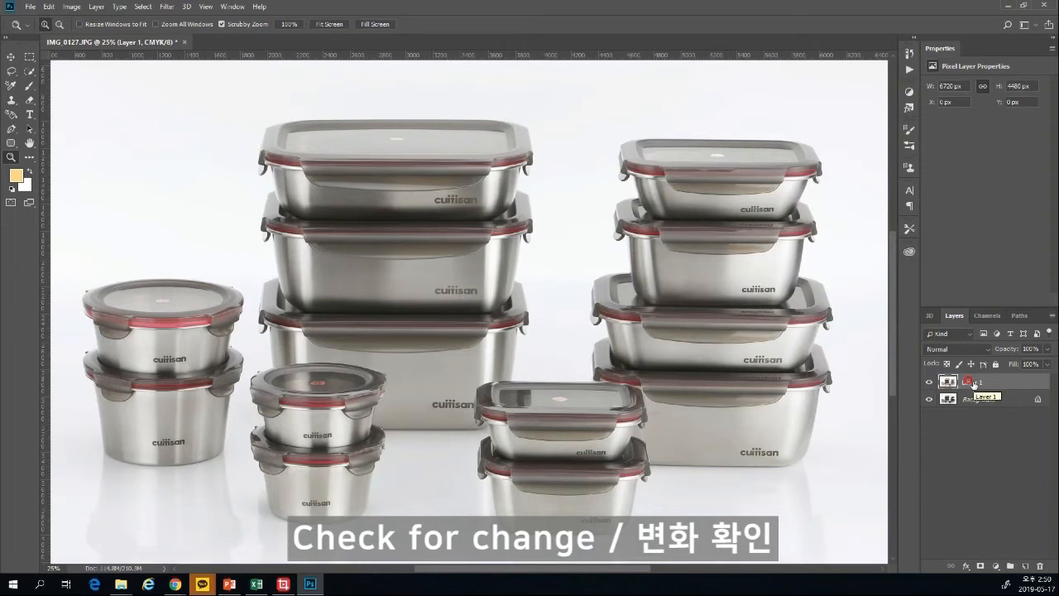
left_click(582, 343)
key("ctrl+l")
left_click(641, 221)
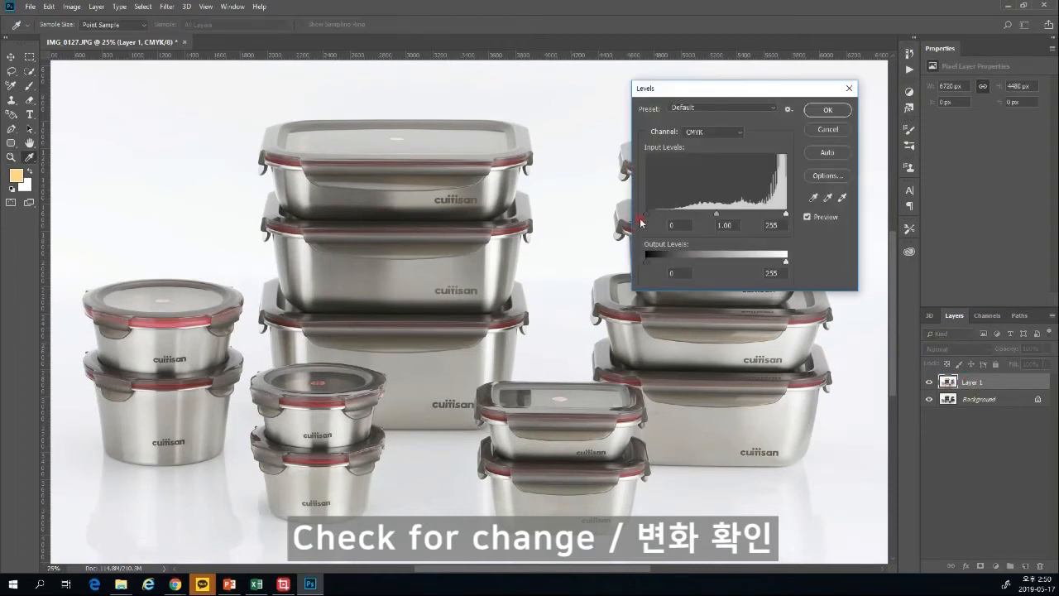
left_click_drag(650, 217, 656, 217)
left_click(827, 129)
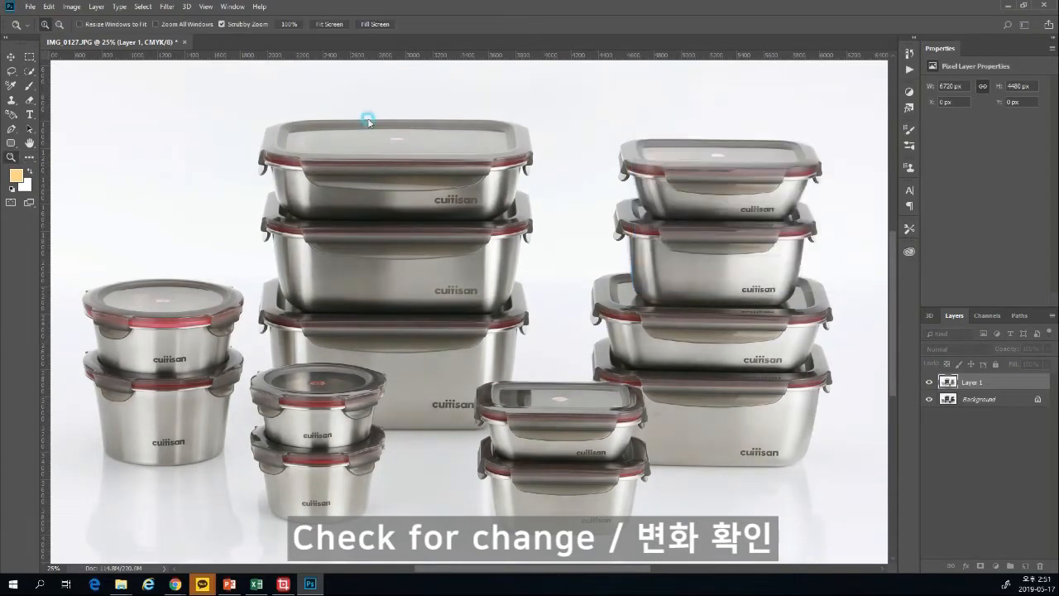
Step: Start a Levels adjustment on Layer 1 and set the CMYK shadow input to 16 and the highlight input to 240
left_click(72, 7)
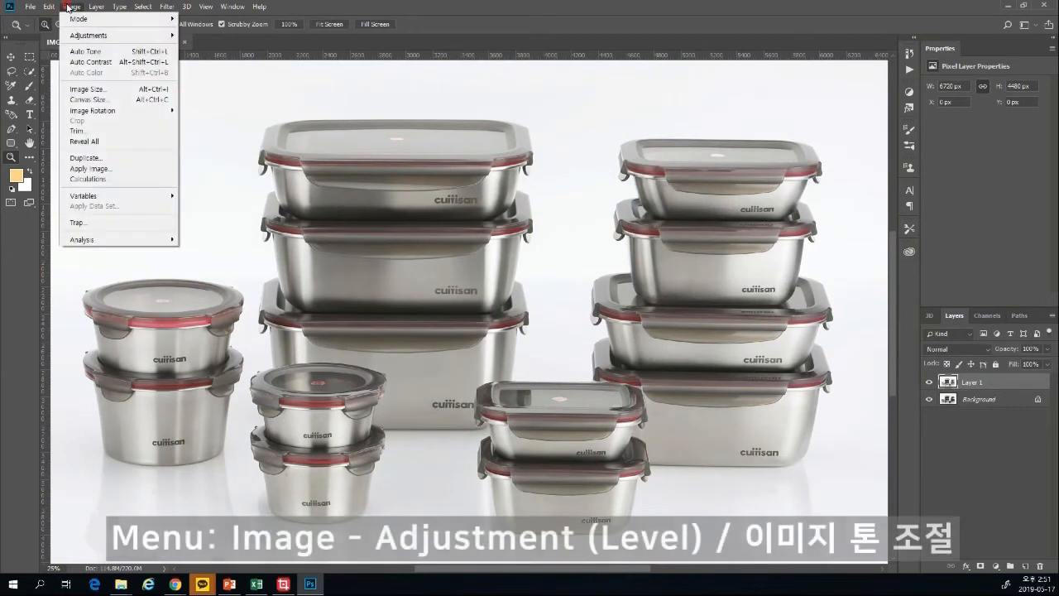
mouse_move(73, 35)
left_click(211, 46)
left_click_drag(648, 213, 655, 215)
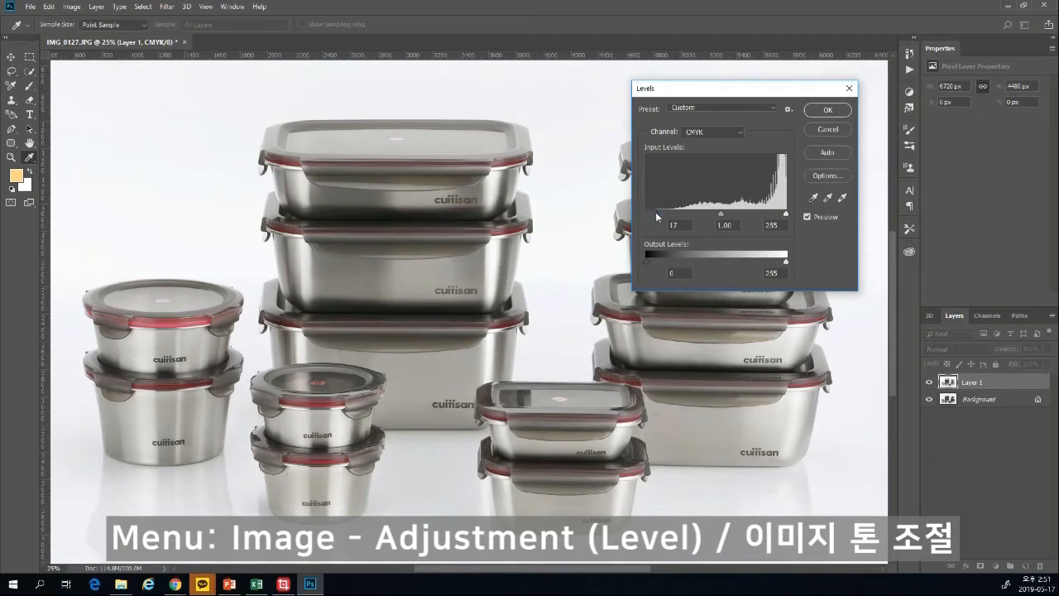
left_click(656, 213)
left_click_drag(786, 213, 779, 213)
left_click(778, 213)
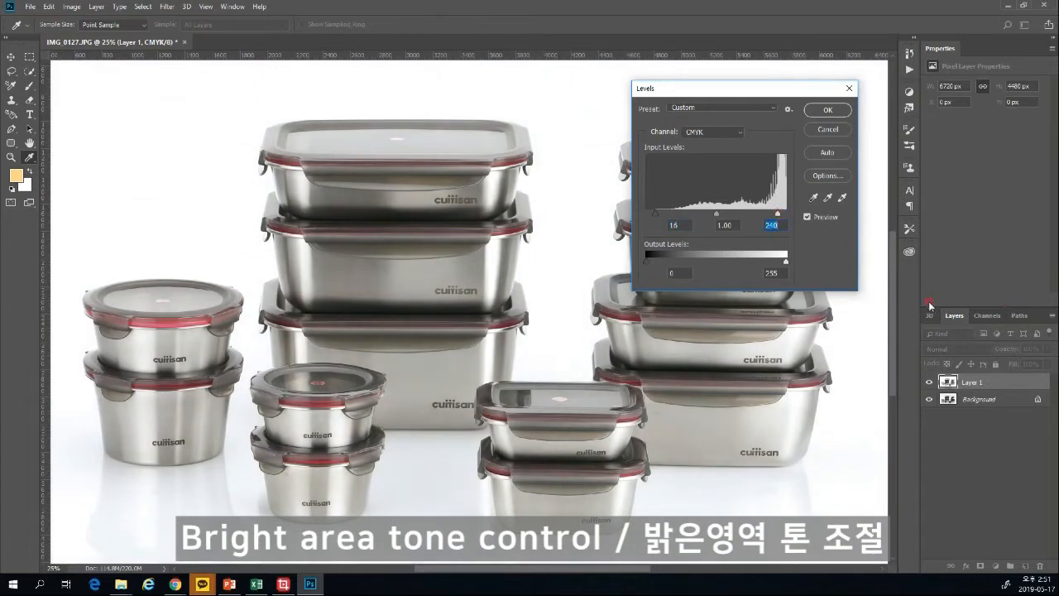
left_click(828, 260)
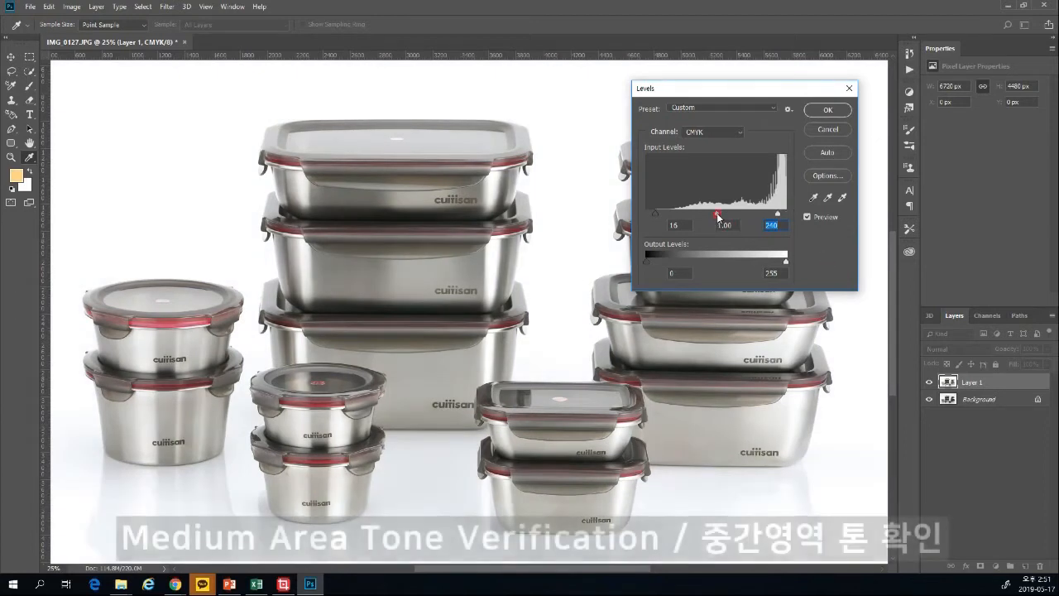
Step: Test a midtone level of 1.21, restore it to 1.00, and apply the Levels adjustment
left_click_drag(717, 213, 709, 215)
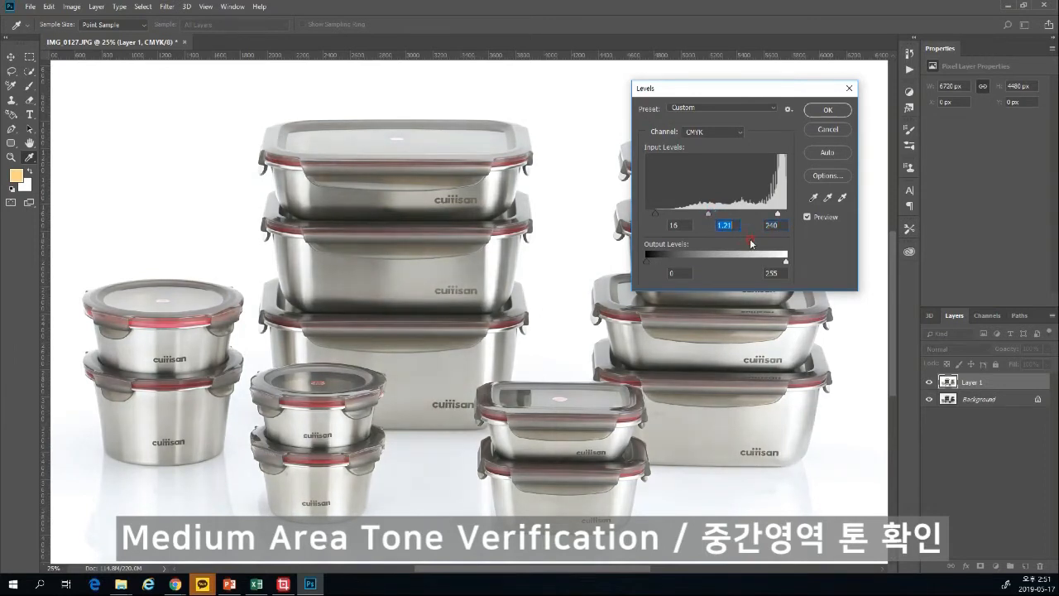
type("1.00")
key("ctrl+z")
key("ctrl+z")
key("ctrl+z")
key("ctrl+z")
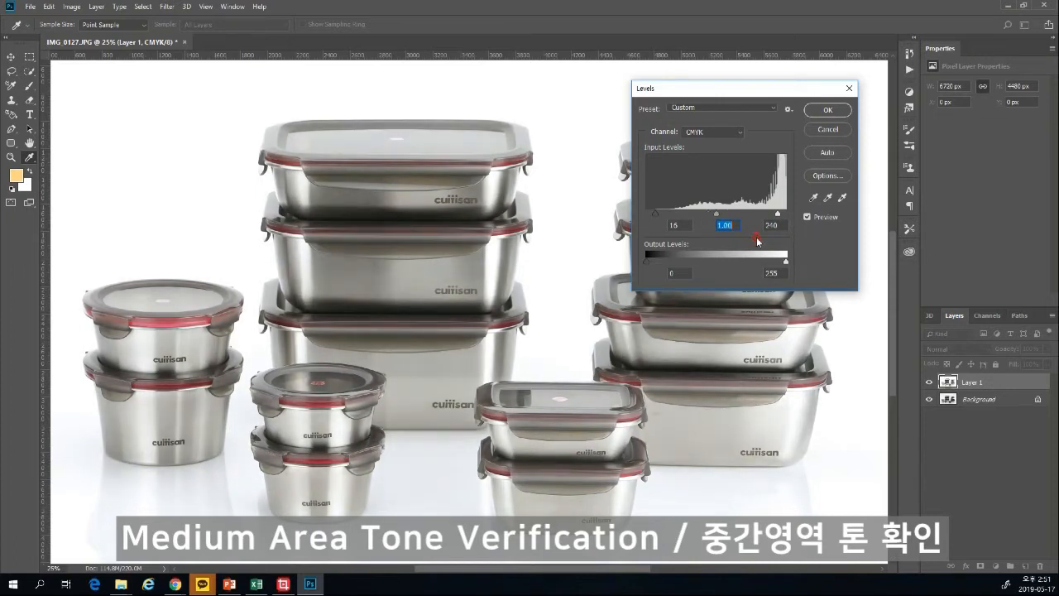
key("ctrl+z")
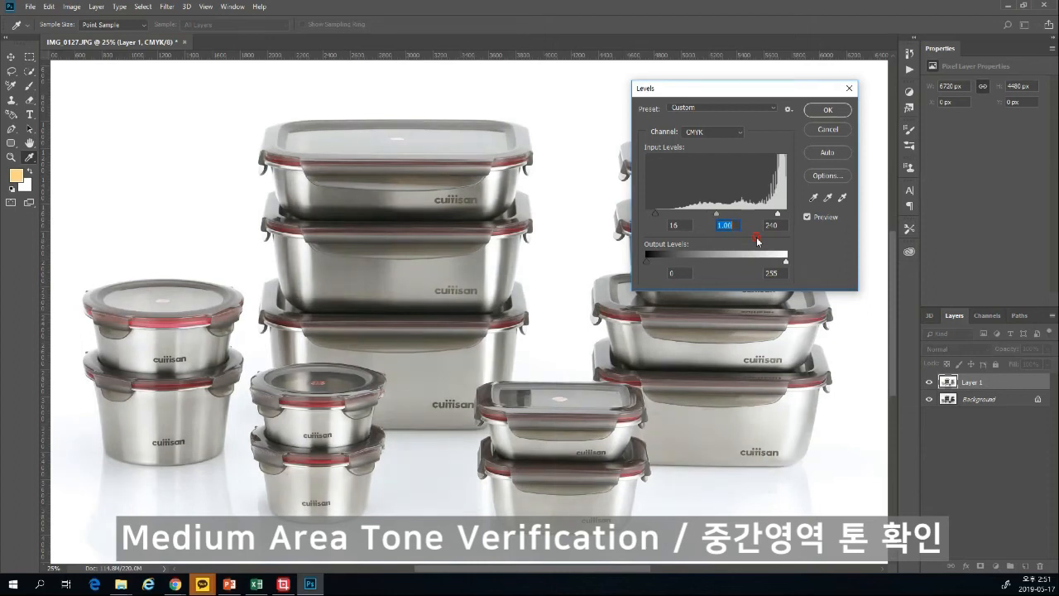
key("ctrl+z")
key("ctrl+z")
key("ctrl+z")
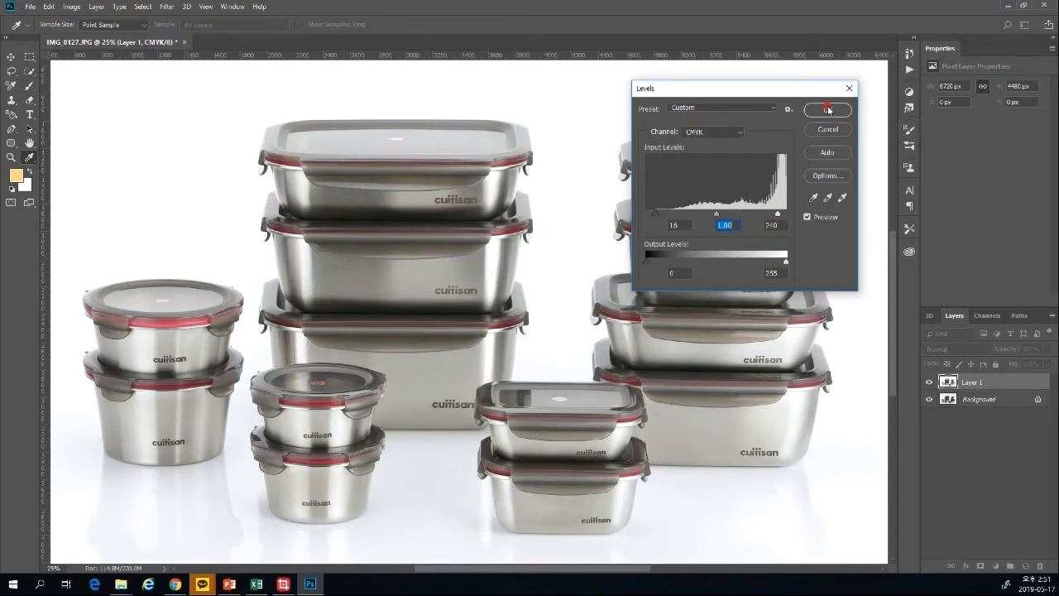
left_click(828, 109)
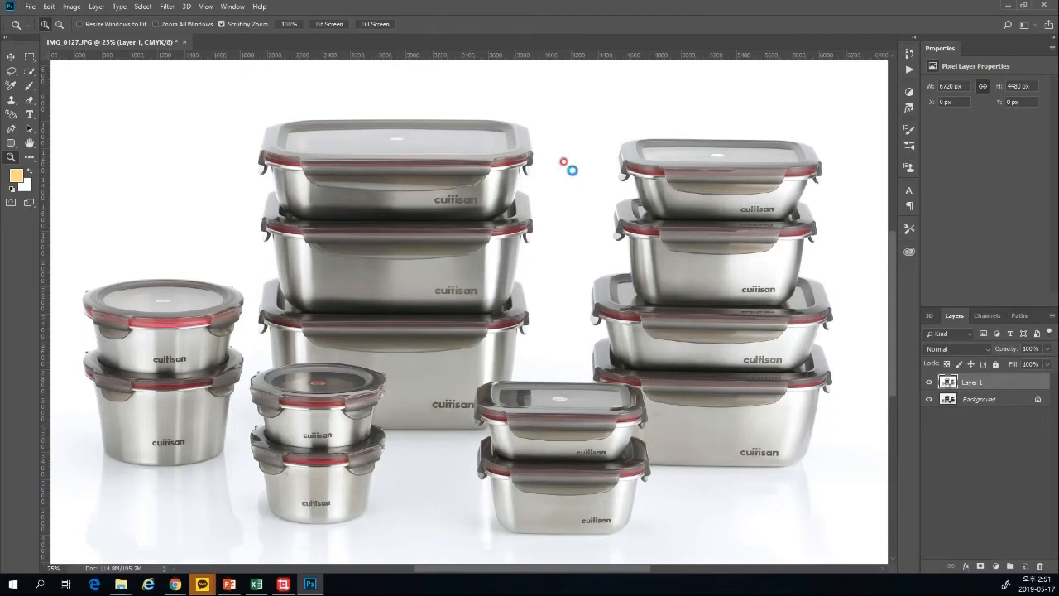
Step: Save the document as a layered Photoshop file named IMG_0127_color in the Flora Image folder
key("ctrl+shift+s")
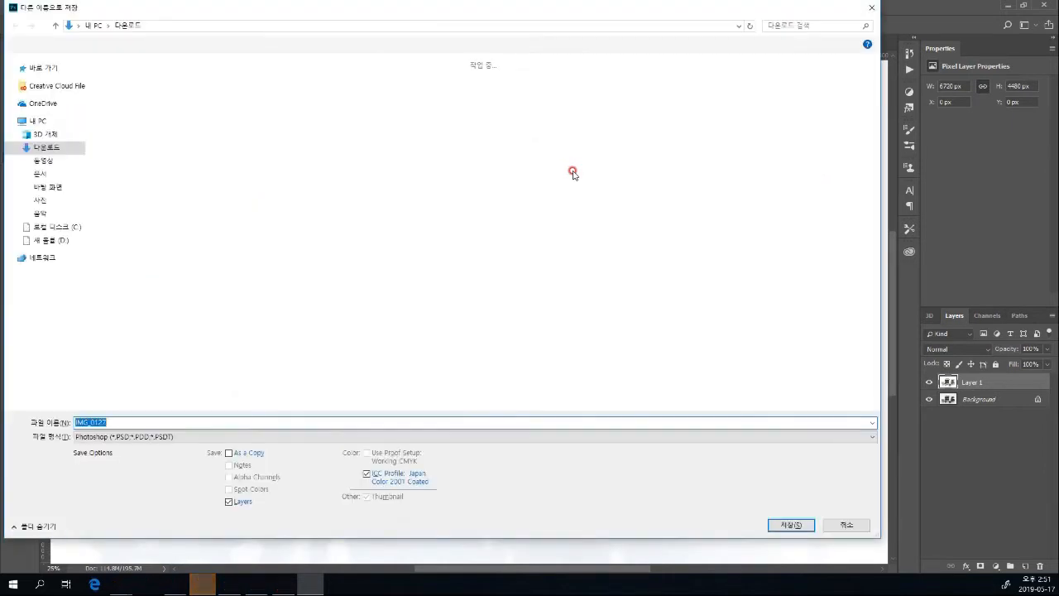
left_click(132, 418)
type("_")
type("cc")
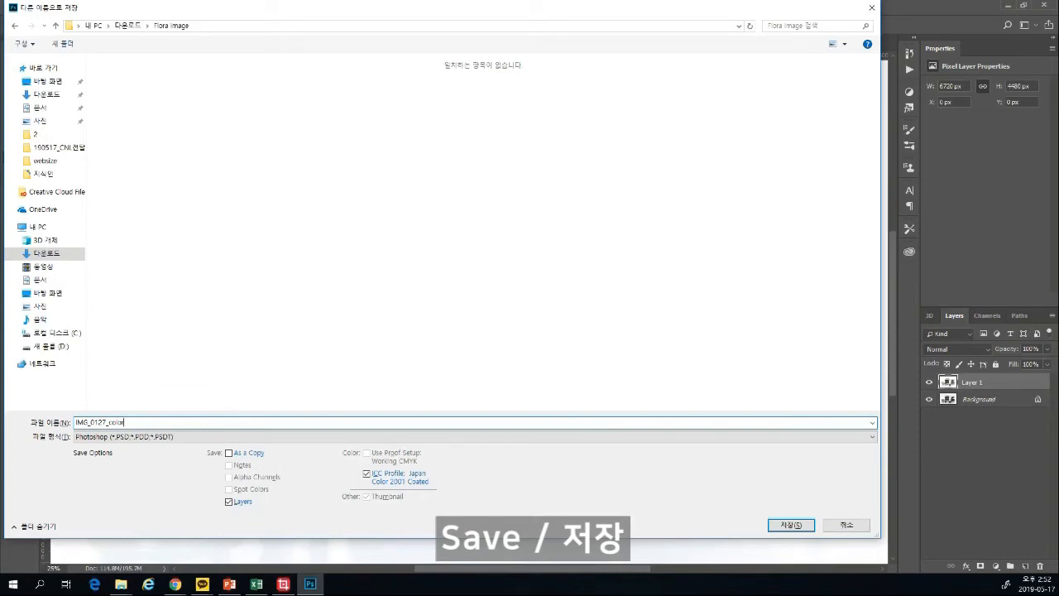
left_click(798, 525)
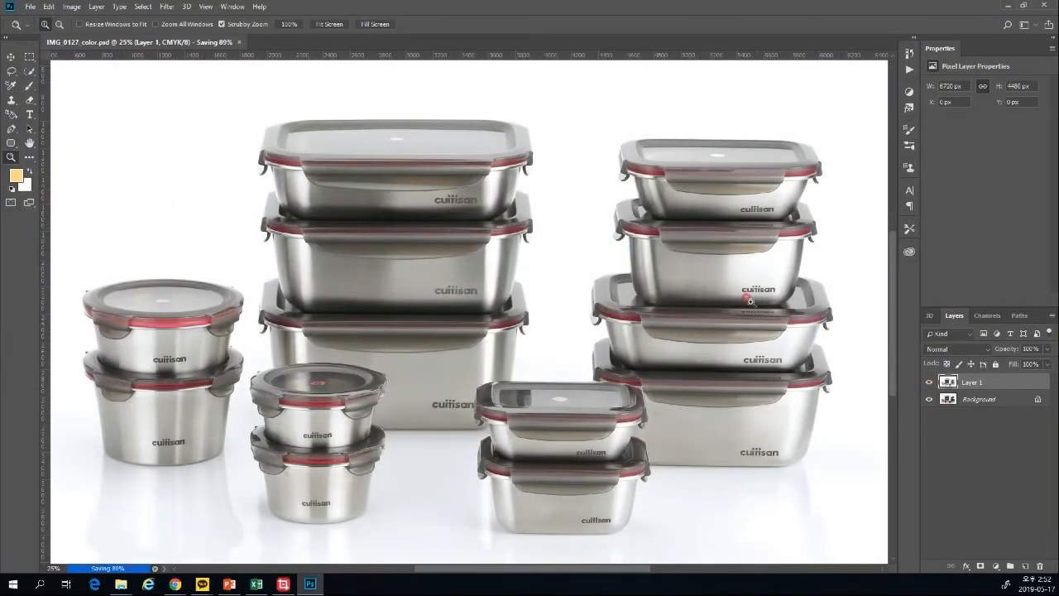
Step: Open the document history and switch repeatedly between the Open and Levels states to compare the original with the corrected image
left_click(232, 6)
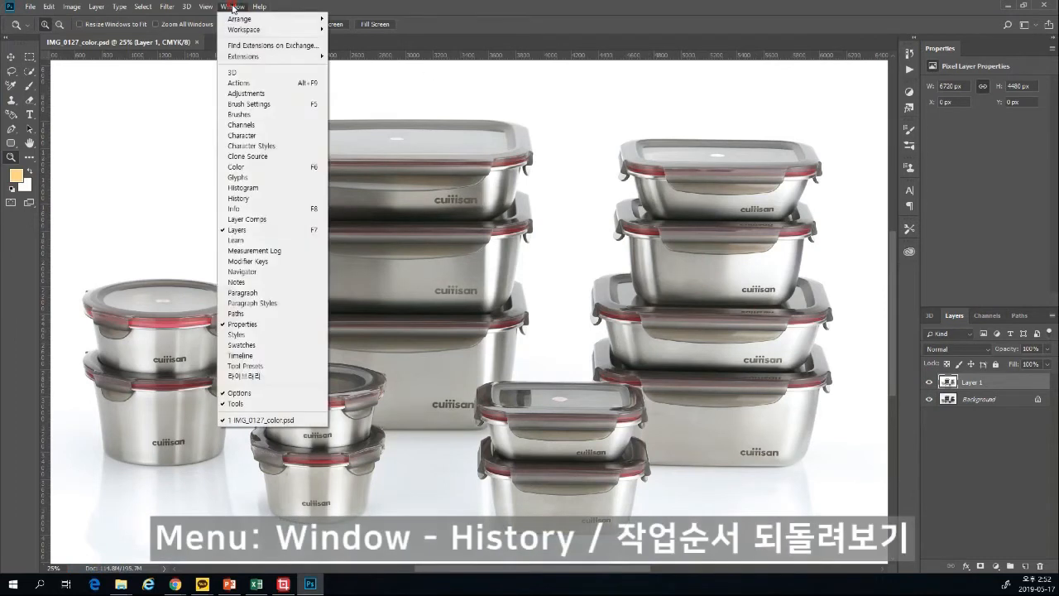
left_click(263, 199)
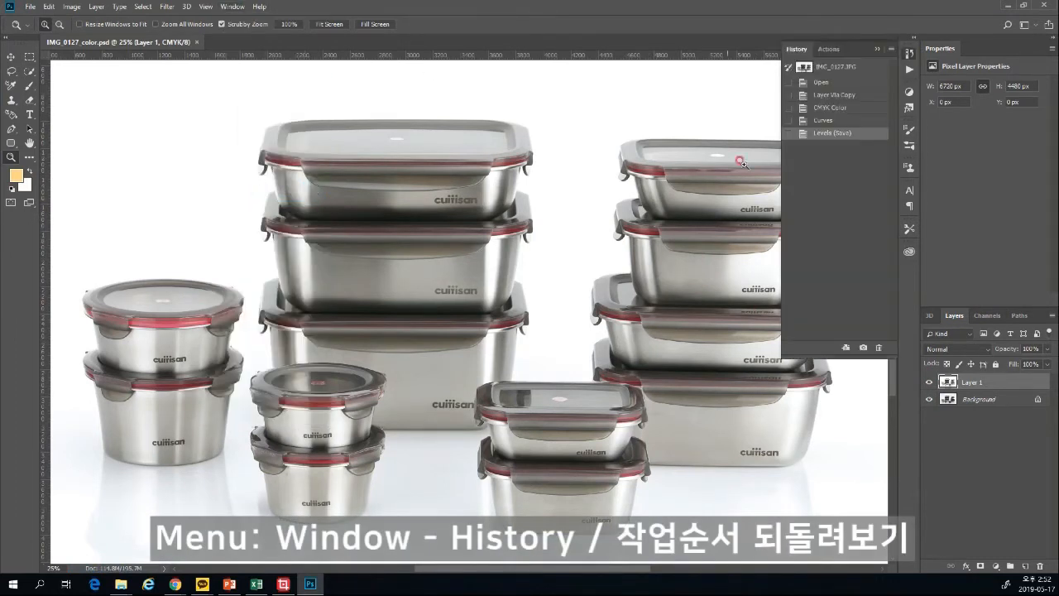
left_click(858, 83)
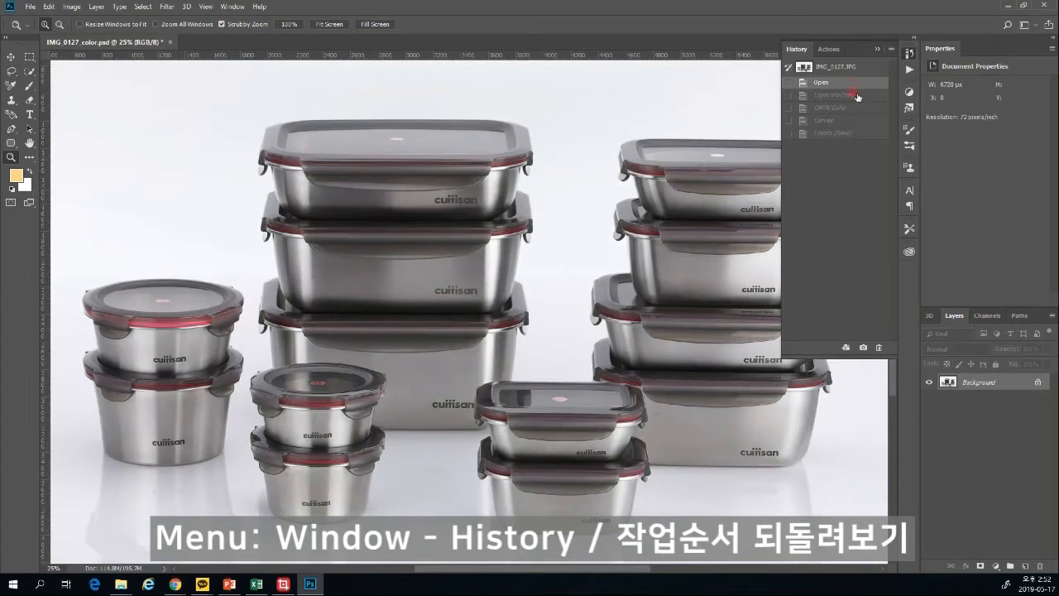
left_click(857, 133)
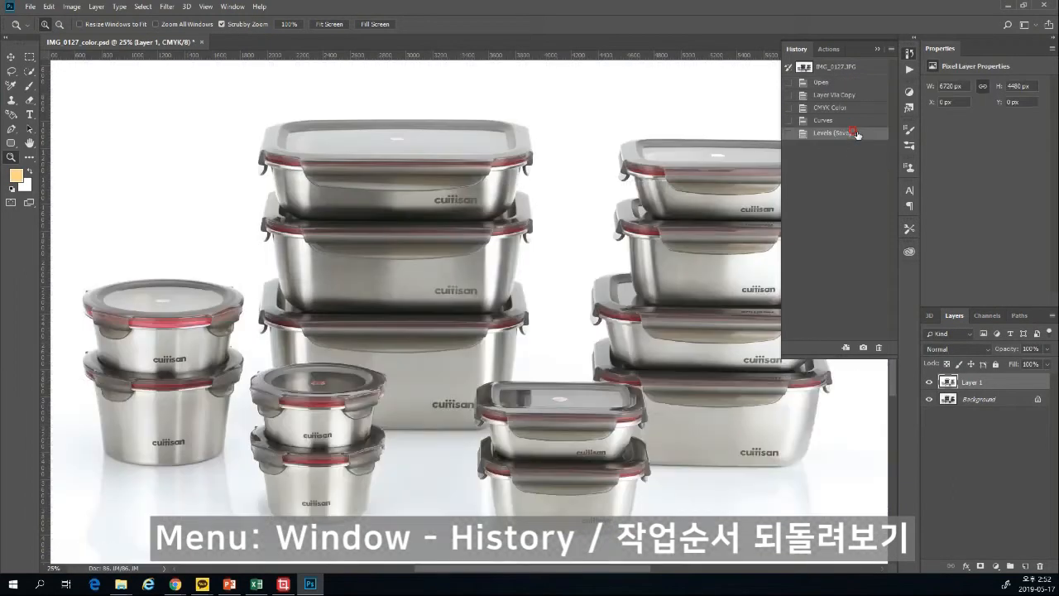
left_click(858, 84)
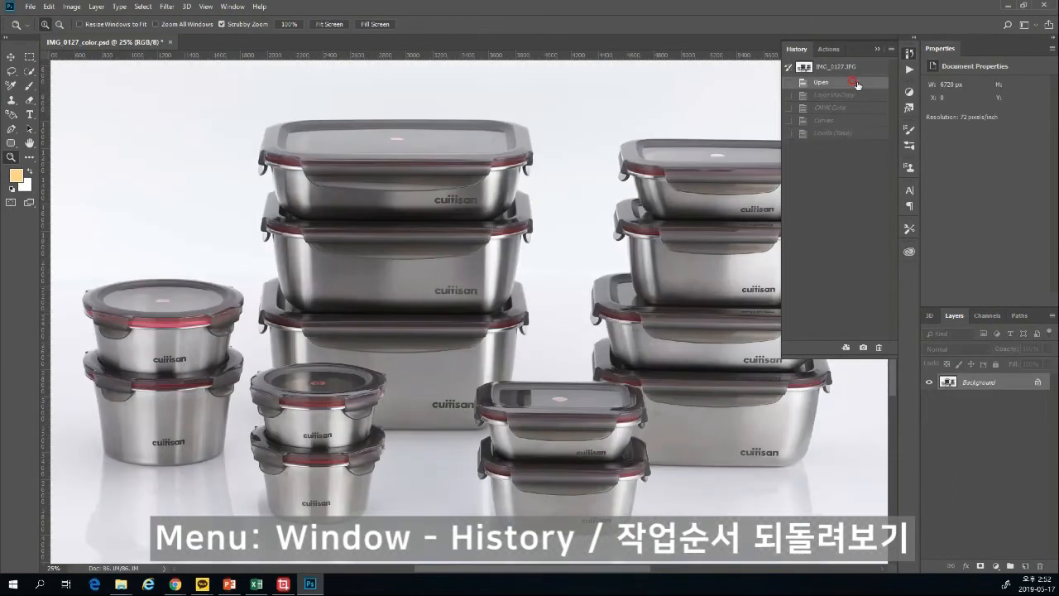
left_click(858, 134)
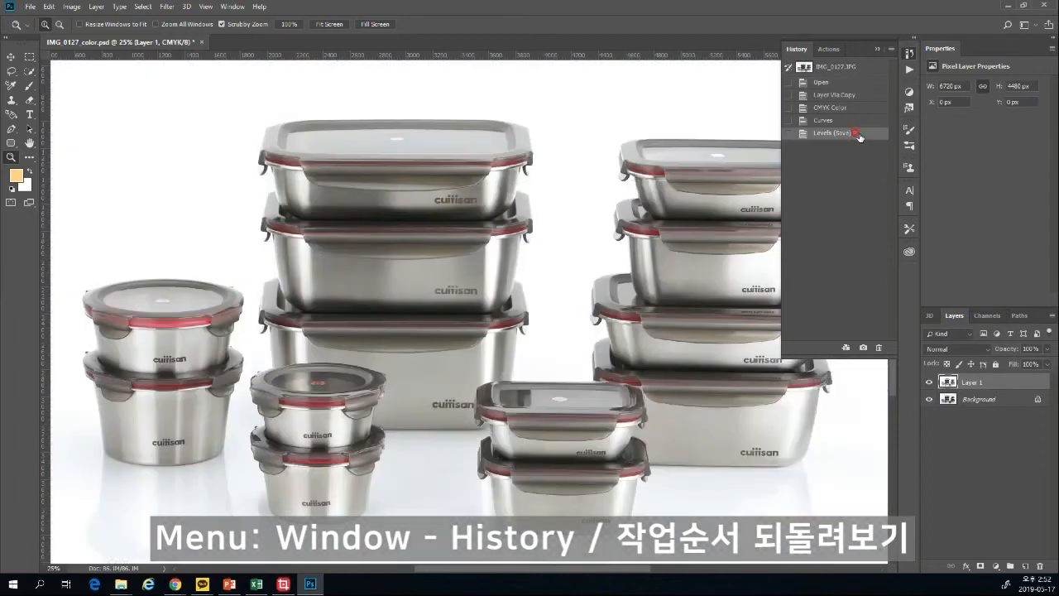
left_click(851, 82)
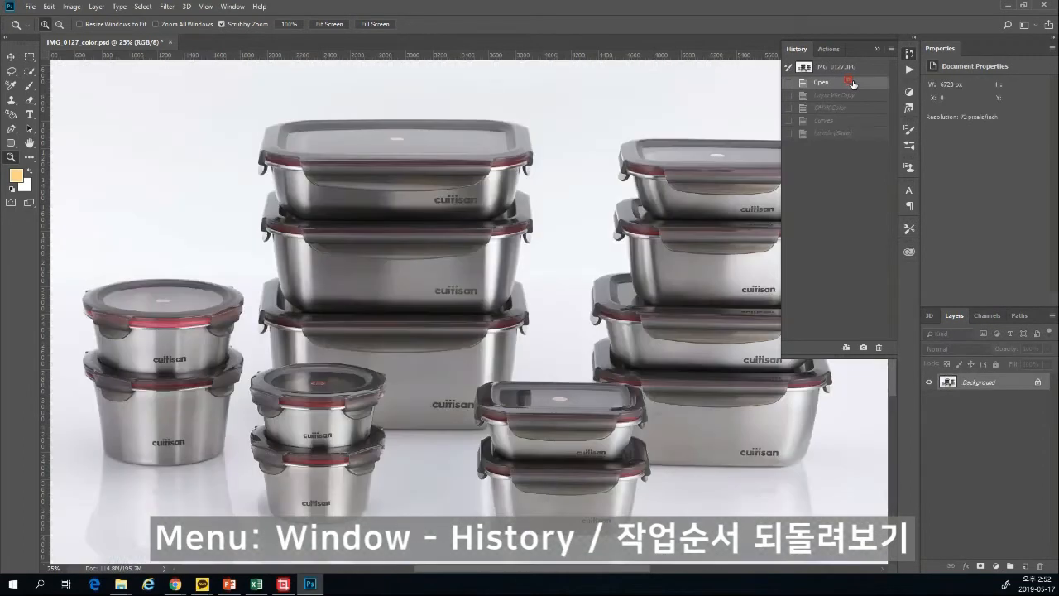
left_click(847, 134)
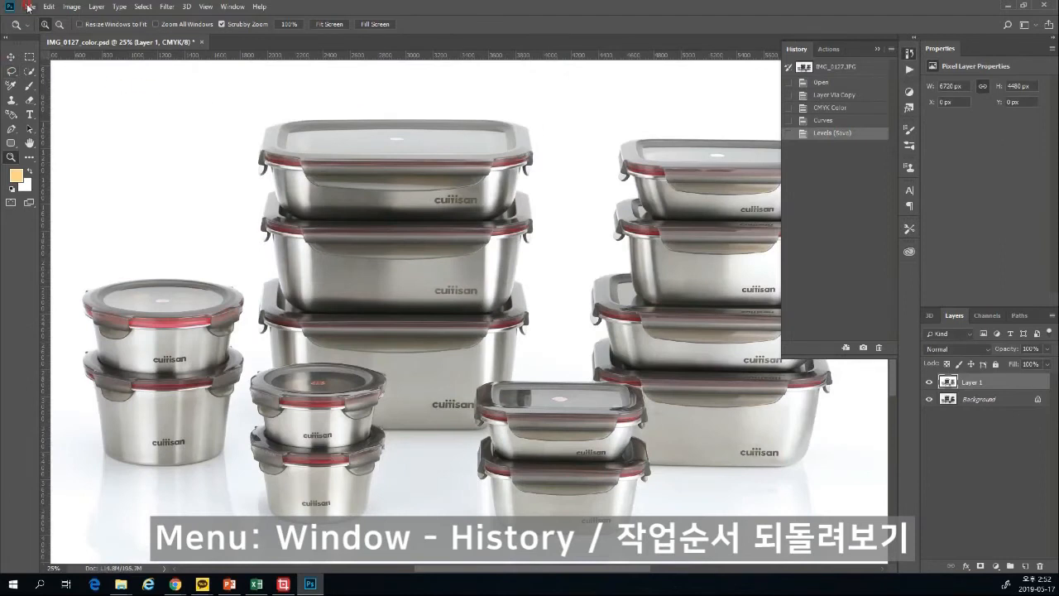
Step: Save the corrected IMG_0127_color.psd document again under its existing name
left_click(28, 7)
mouse_move(61, 170)
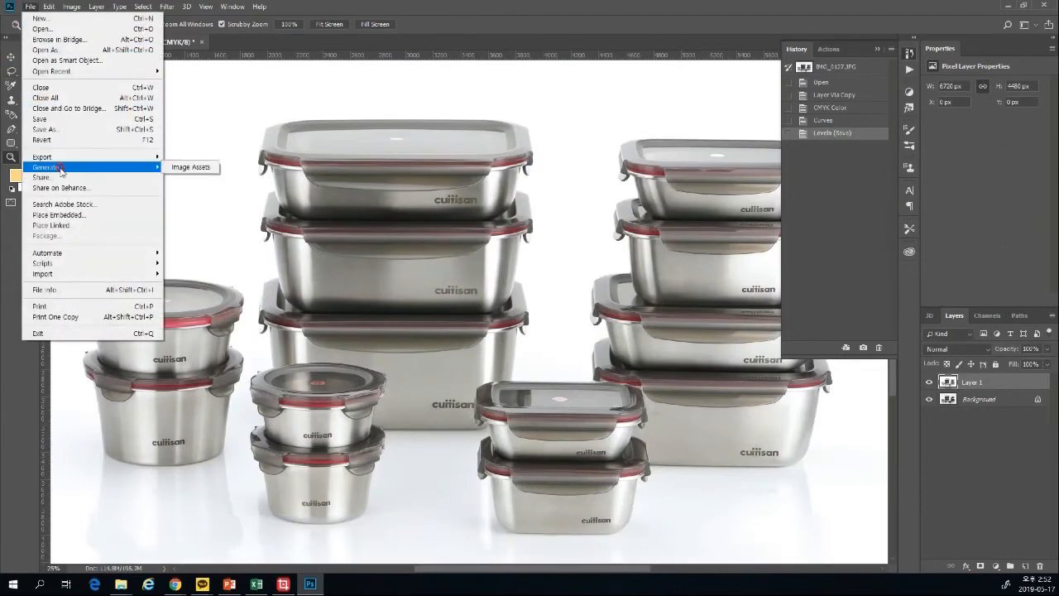
left_click(76, 121)
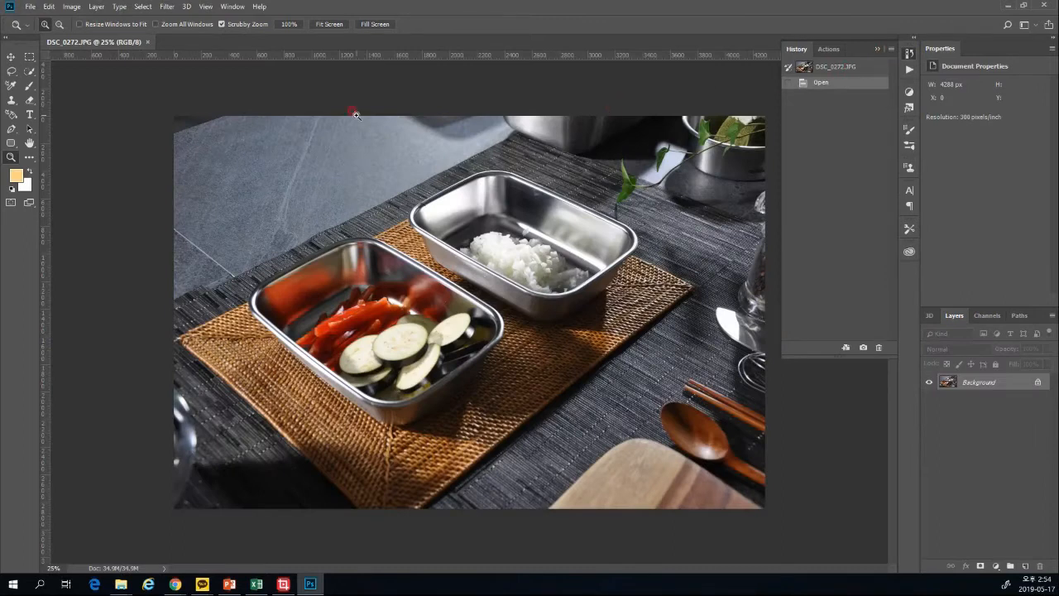
Step: Enlarge the DSC_0272.JPG photo, hide the document history, and display the list of available actions
left_click_drag(358, 115, 363, 122)
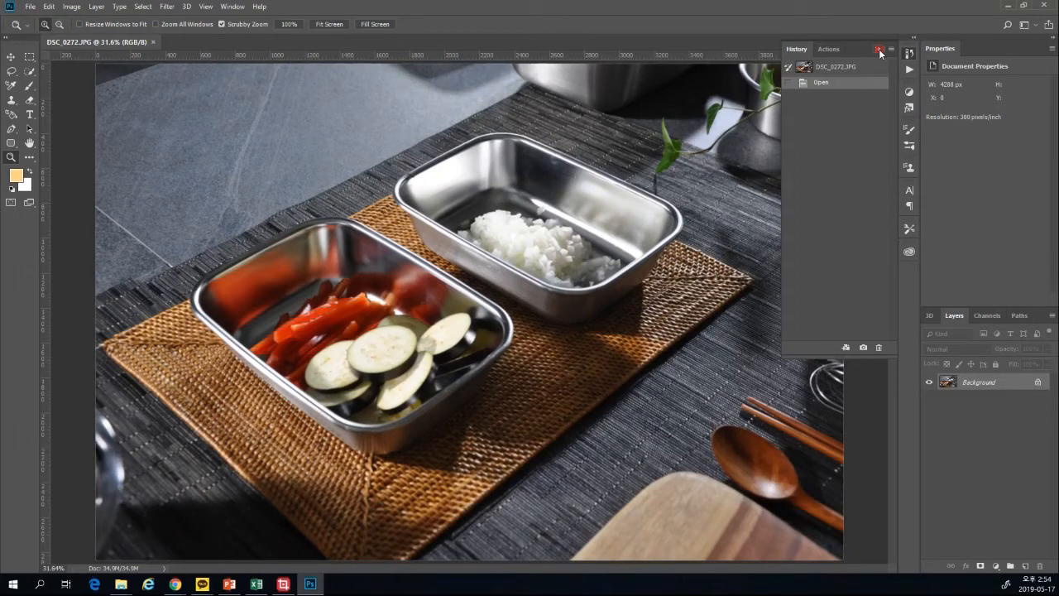
left_click(879, 50)
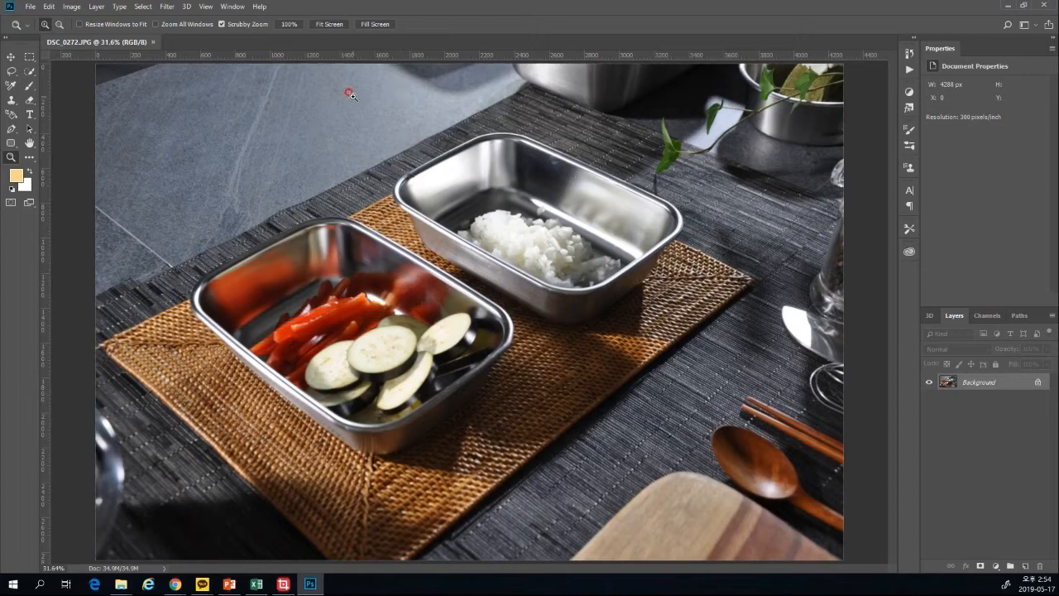
left_click(235, 8)
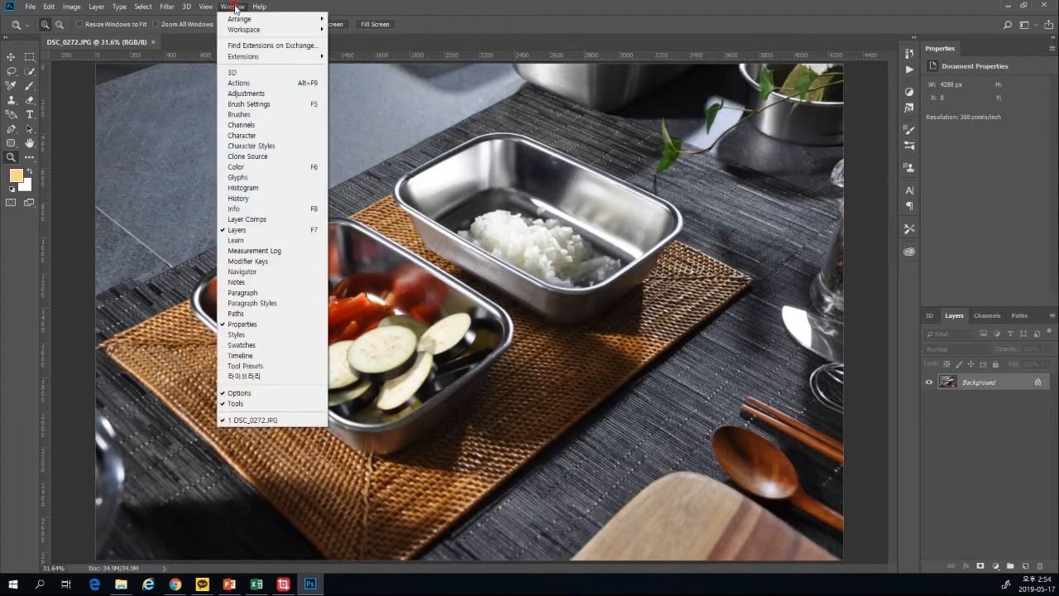
left_click(254, 83)
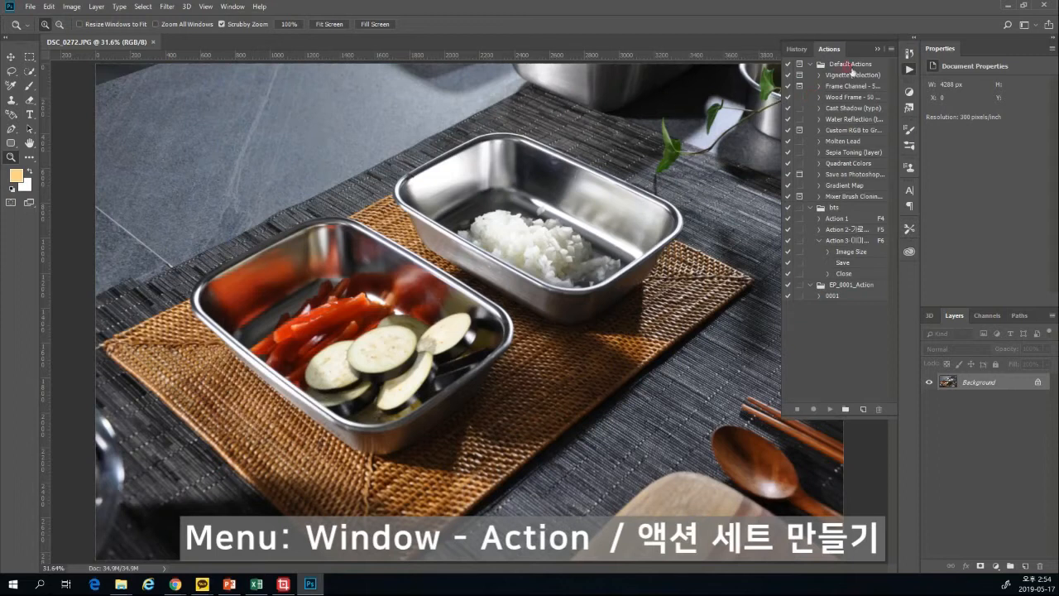
Step: Create a new action set named 톤보정
left_click(891, 50)
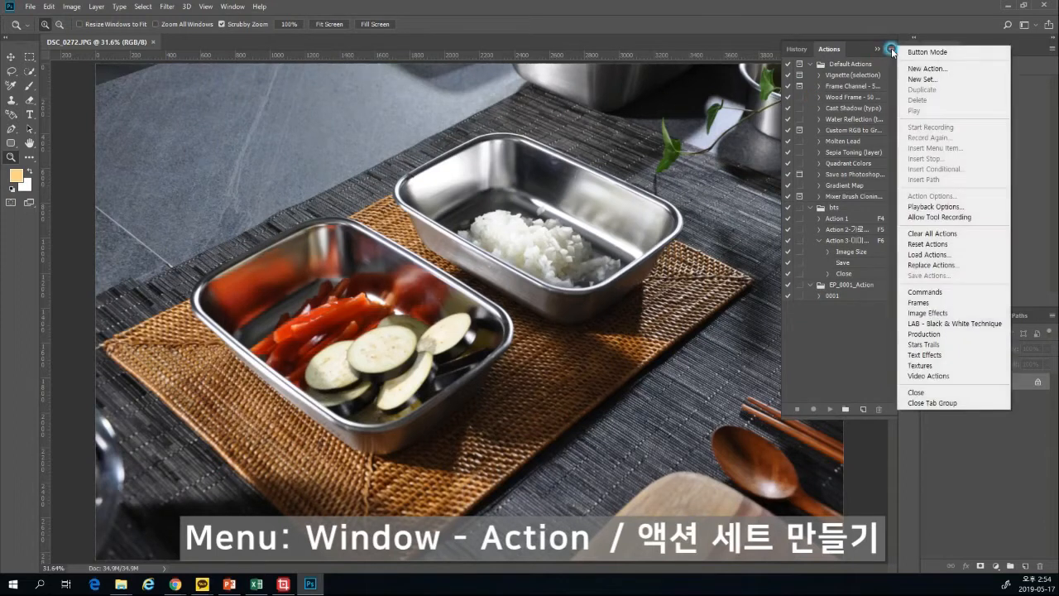
left_click(923, 83)
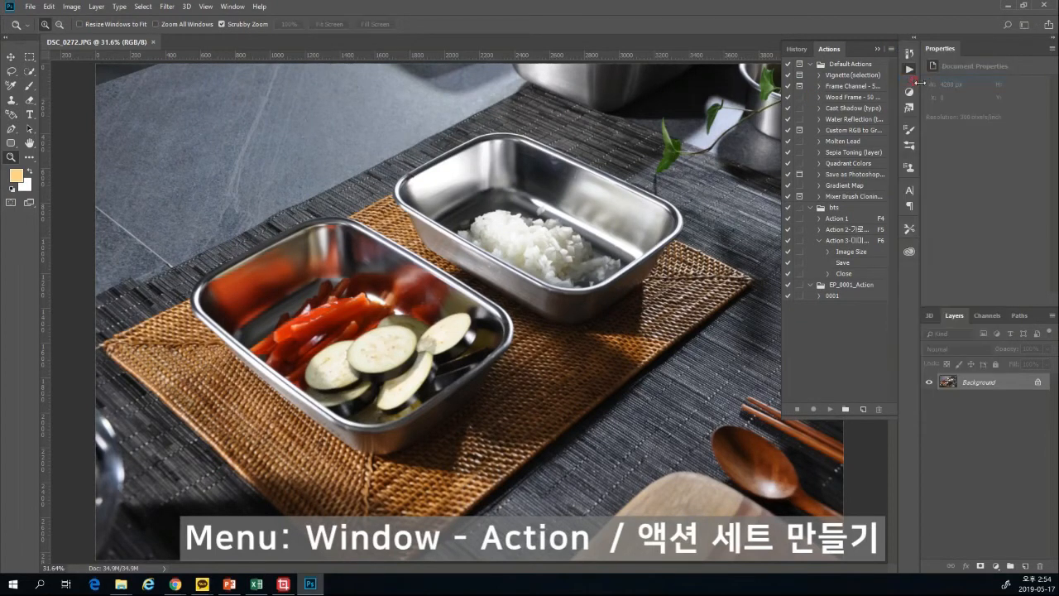
left_click_drag(422, 173, 454, 244)
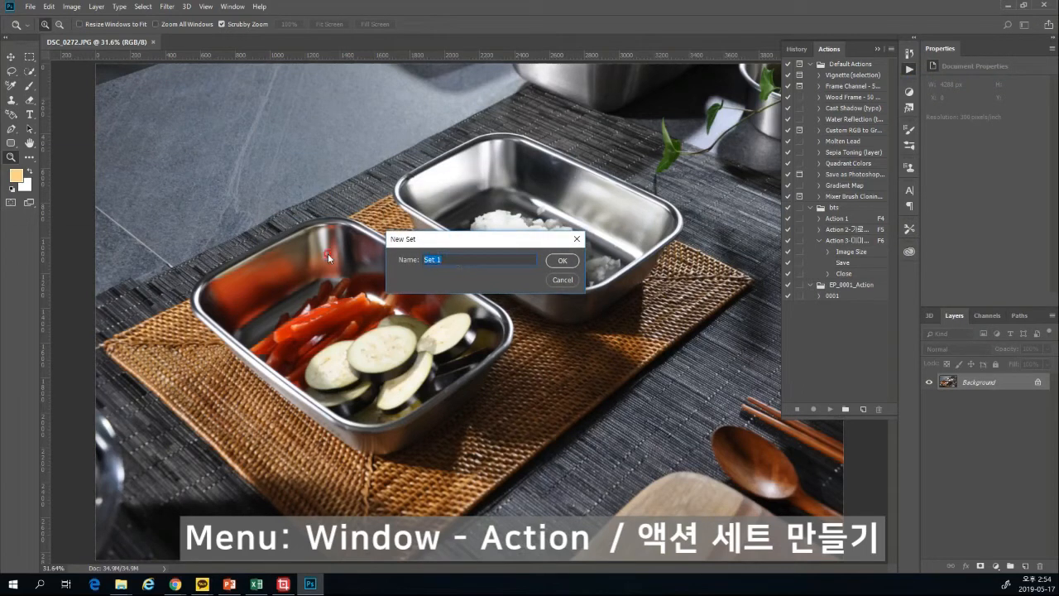
type("to")
key("BackSpace")
key("BackSpace")
type("ㅌㅗ마토")
left_click(562, 262)
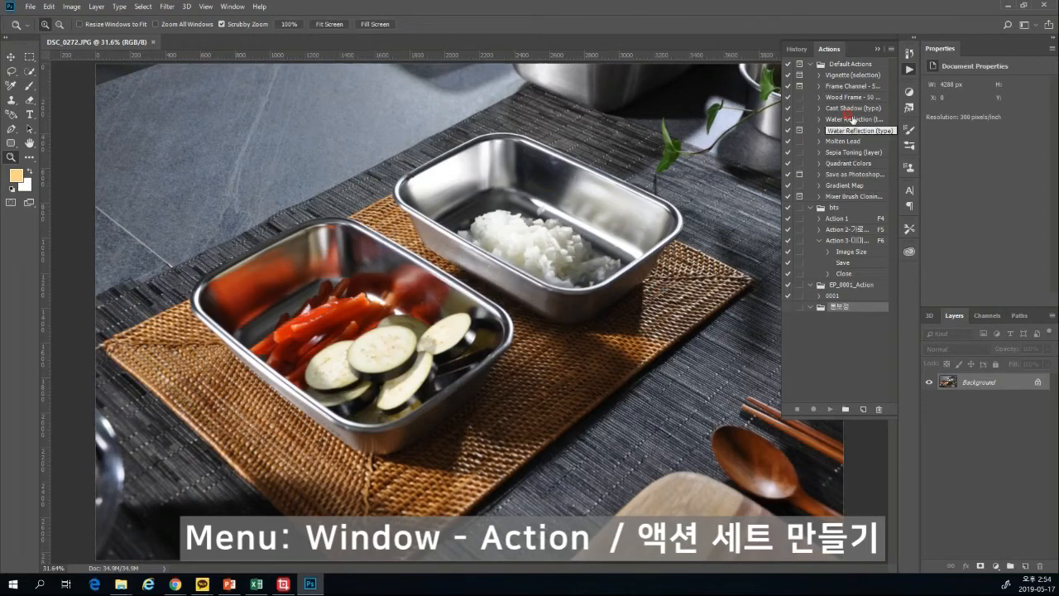
Step: Collapse the bts and EP_0001_Action sets in the actions list and select the 톤보정 set
left_click(810, 208)
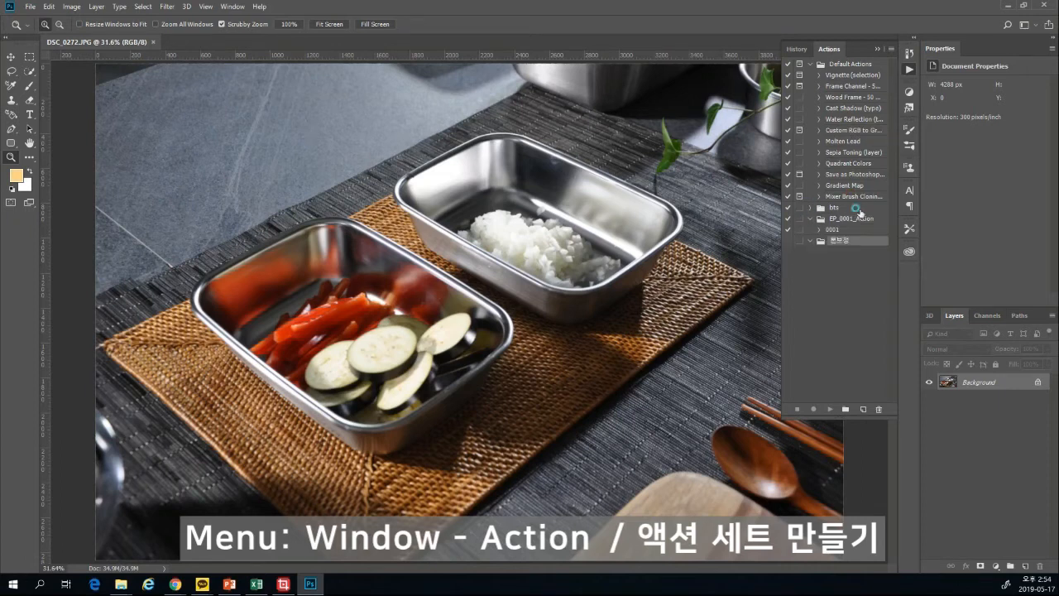
left_click(859, 209)
left_click(810, 219)
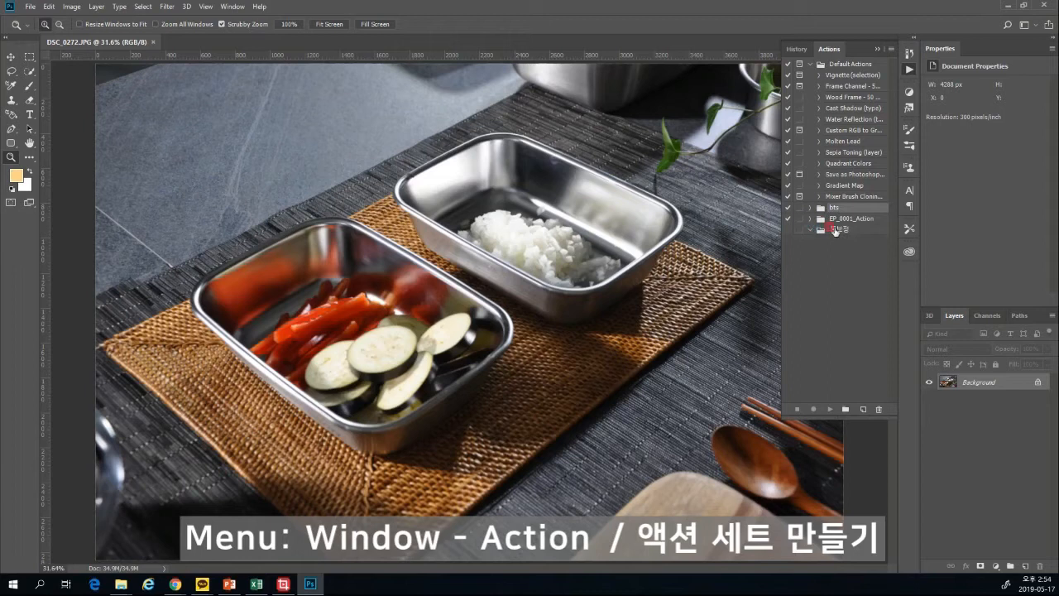
left_click(869, 230)
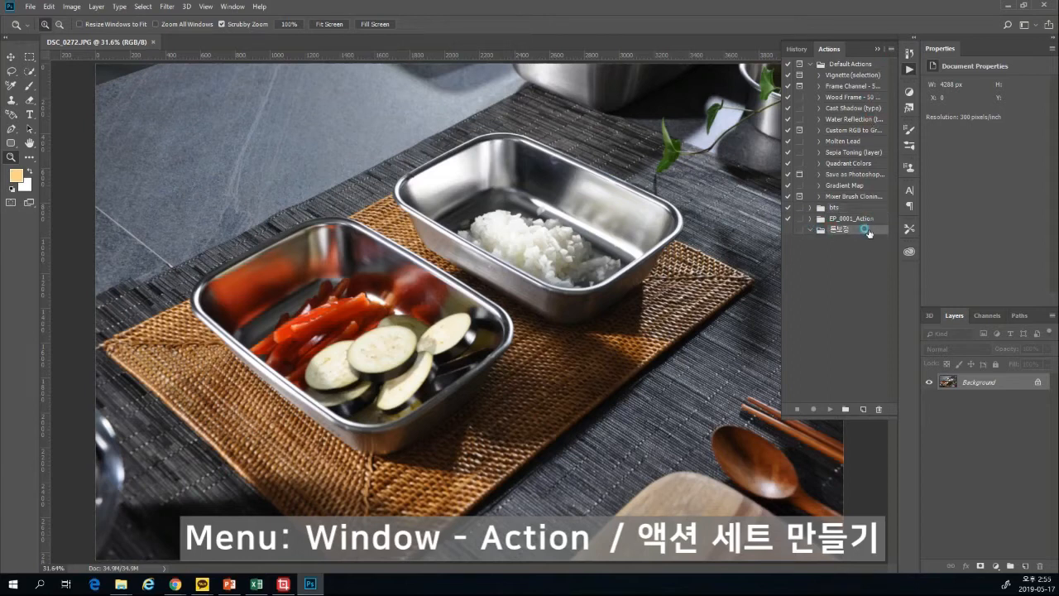
Step: Create a new action in the 톤보정 set, assign it the function key F8, and start recording
left_click(892, 50)
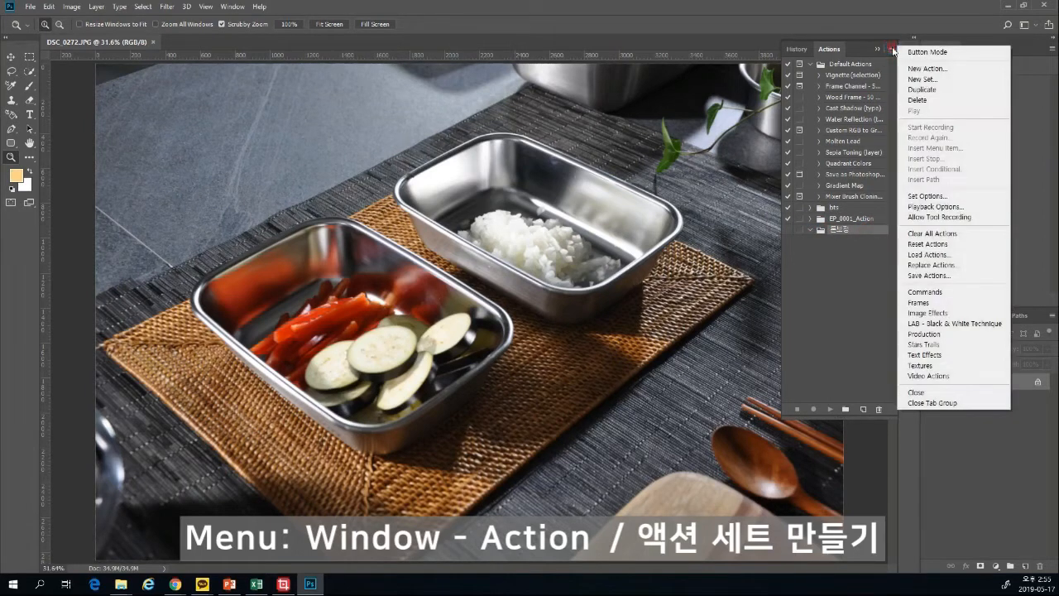
left_click(914, 75)
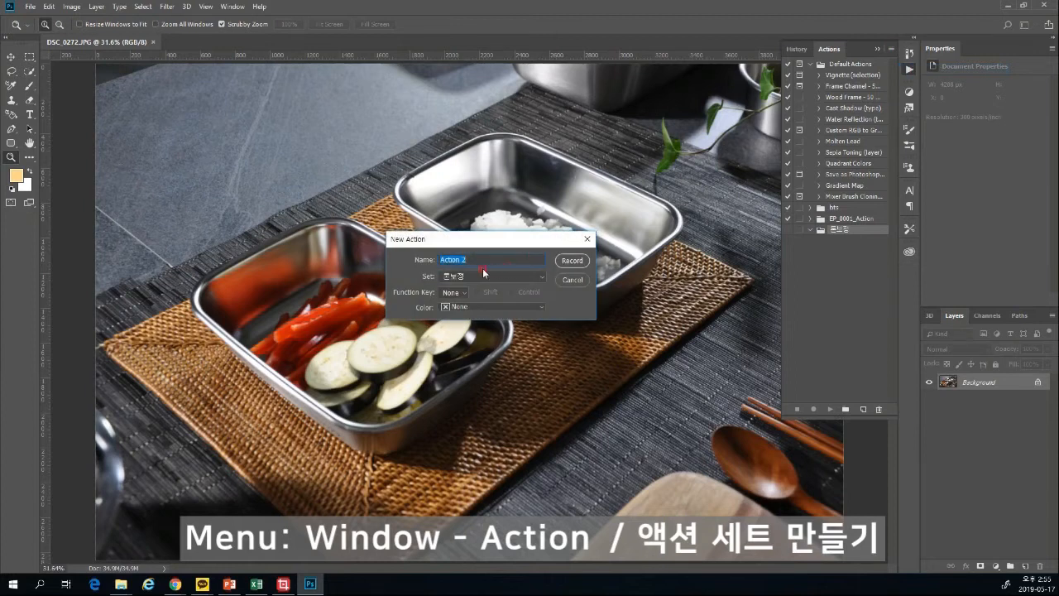
left_click(468, 292)
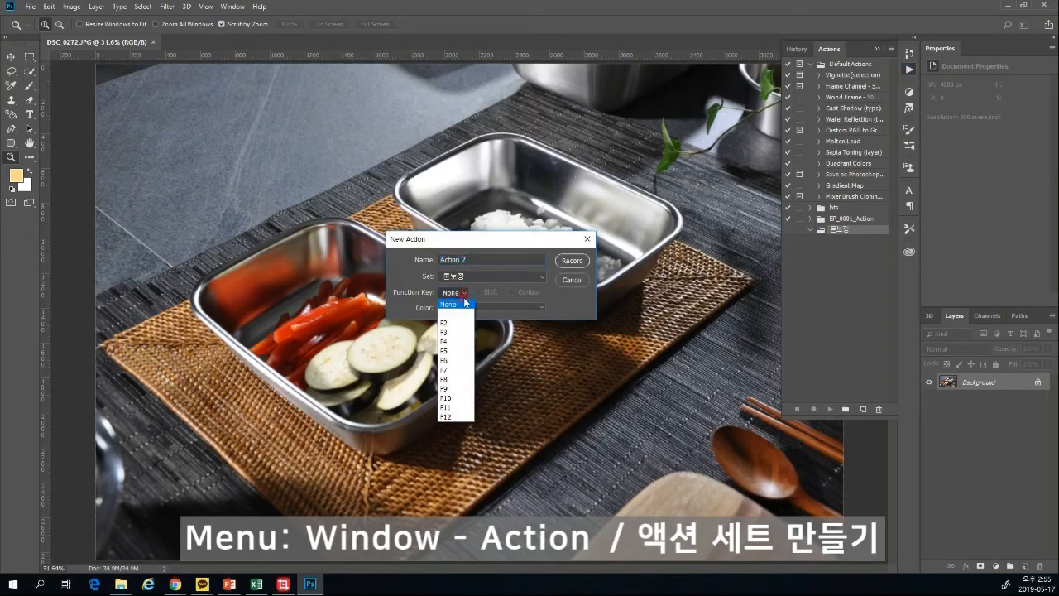
left_click(452, 380)
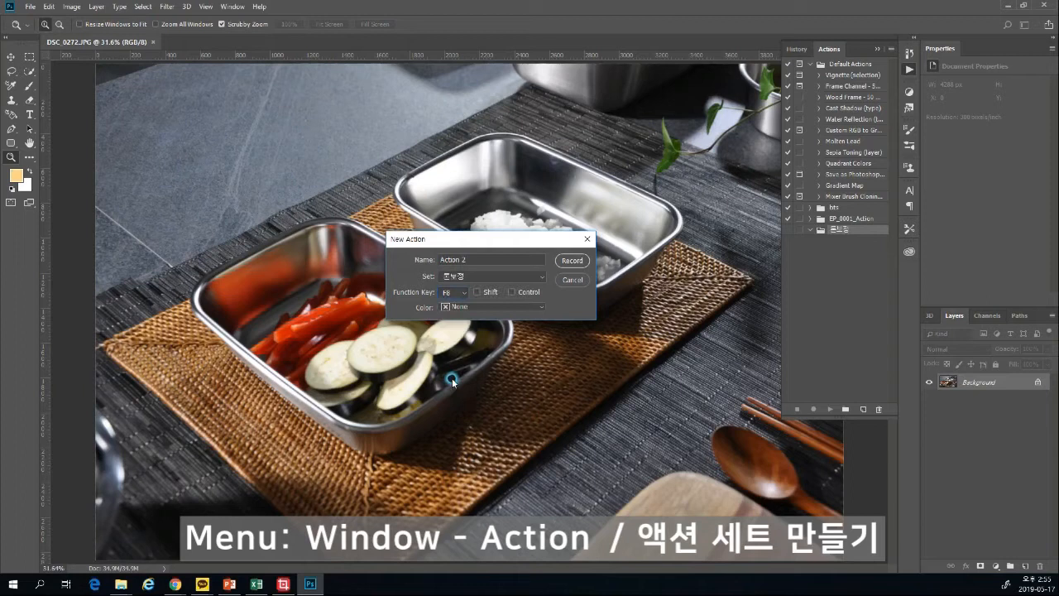
left_click(571, 261)
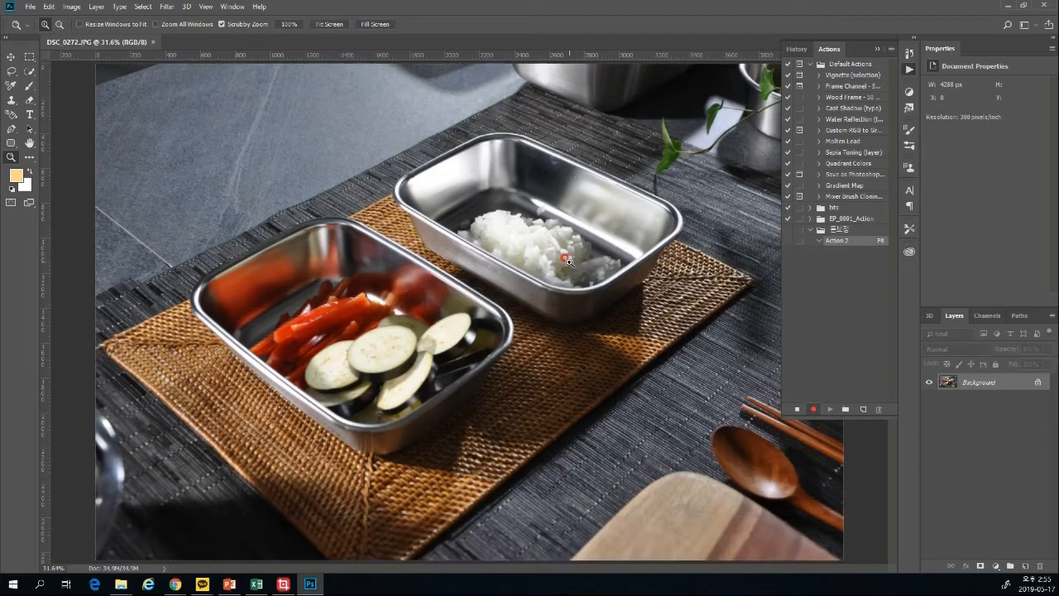
Step: Duplicate the Background of DSC_0272.JPG into a new layer with Layer Via Copy while the action records
left_click(73, 8)
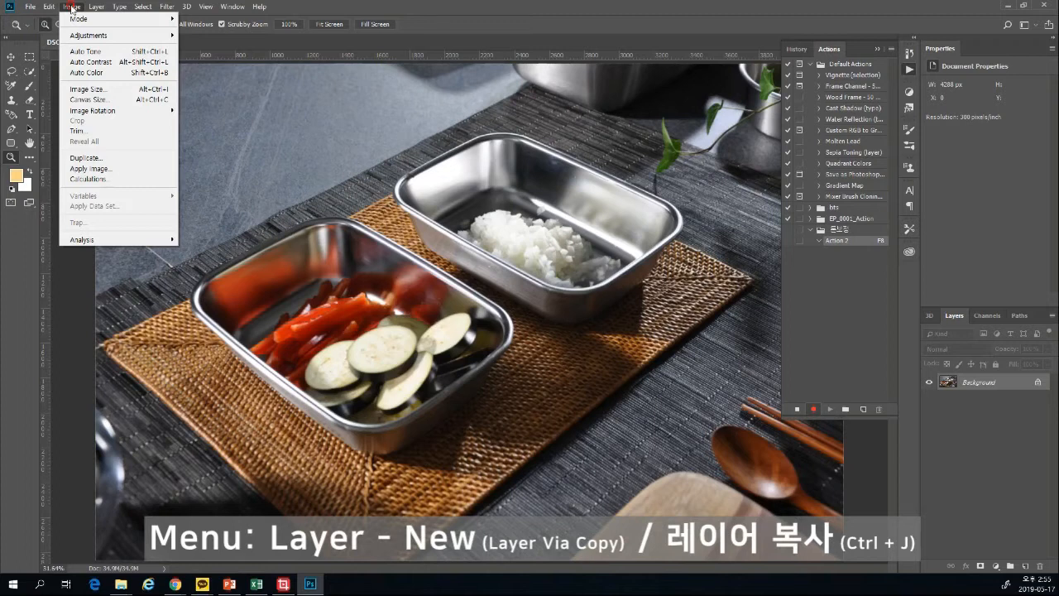
mouse_move(96, 9)
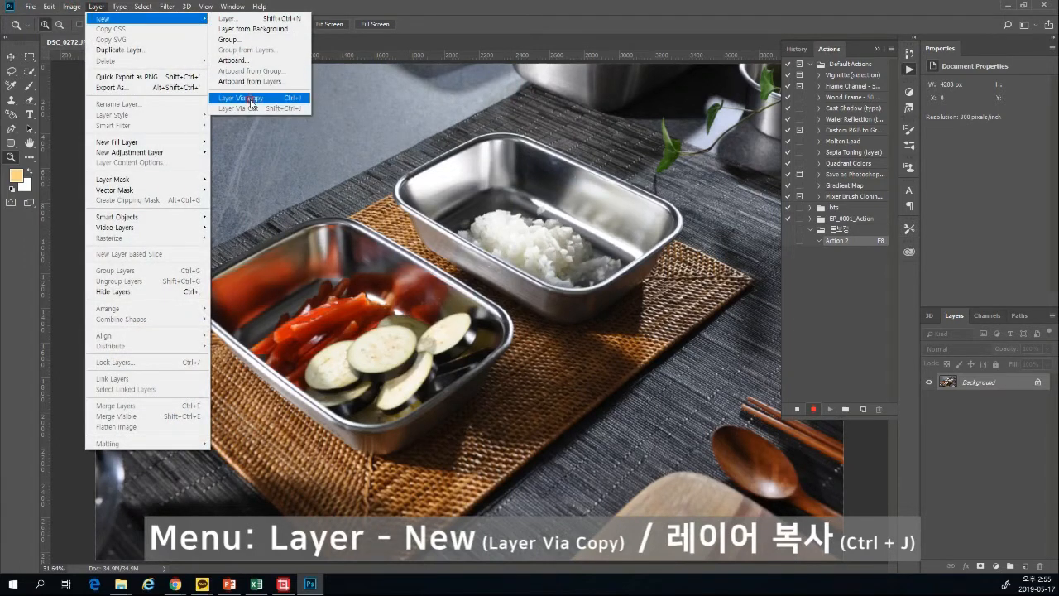
left_click(251, 99)
Step: Convert the image to CMYK Color without flattening the layers, accepting the Japan Color 2001 Coated profile
left_click(72, 9)
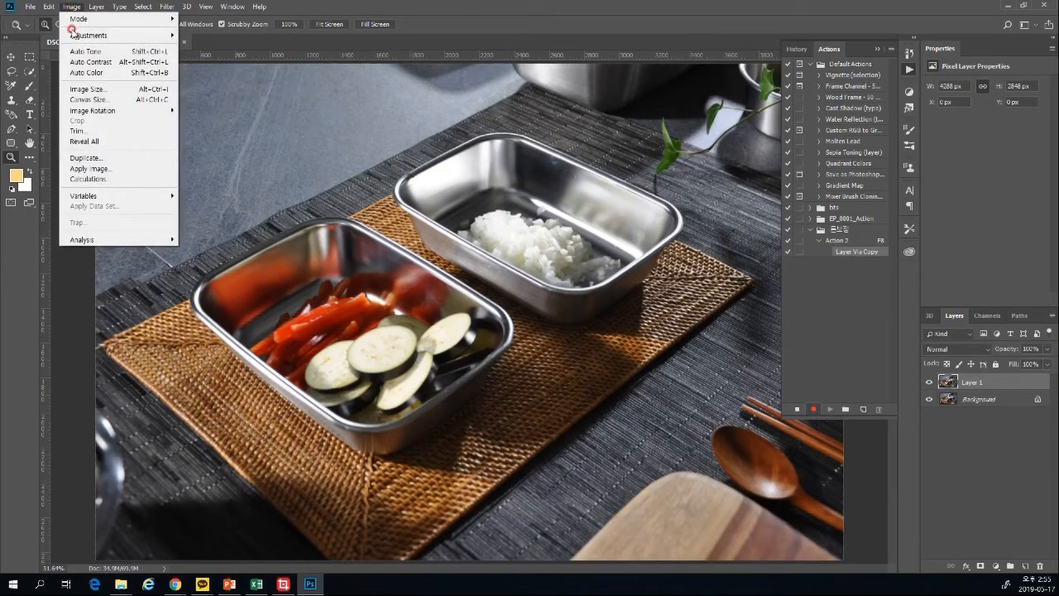
left_click(81, 34)
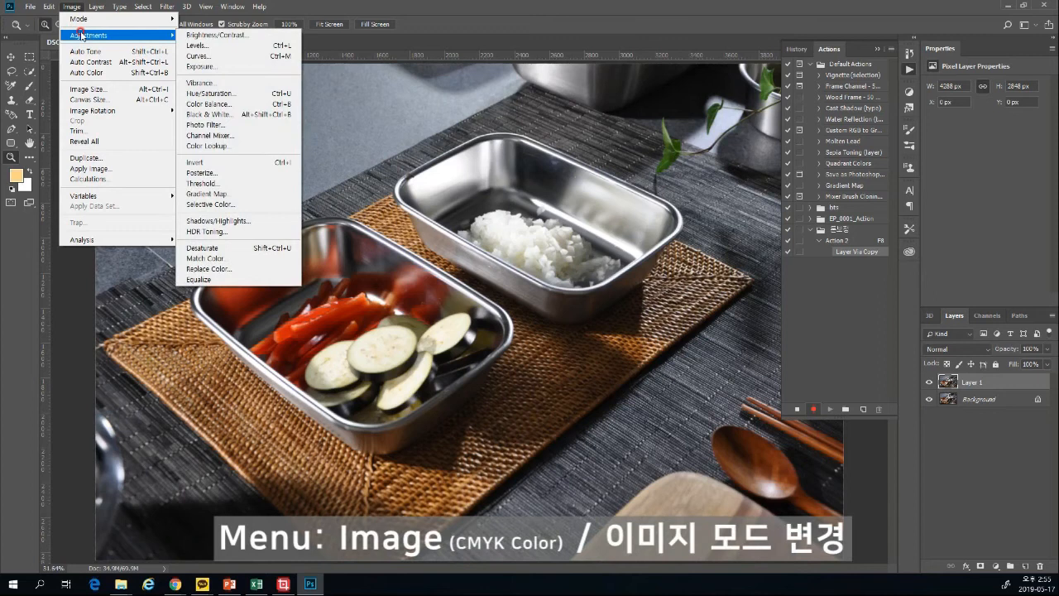
left_click(78, 19)
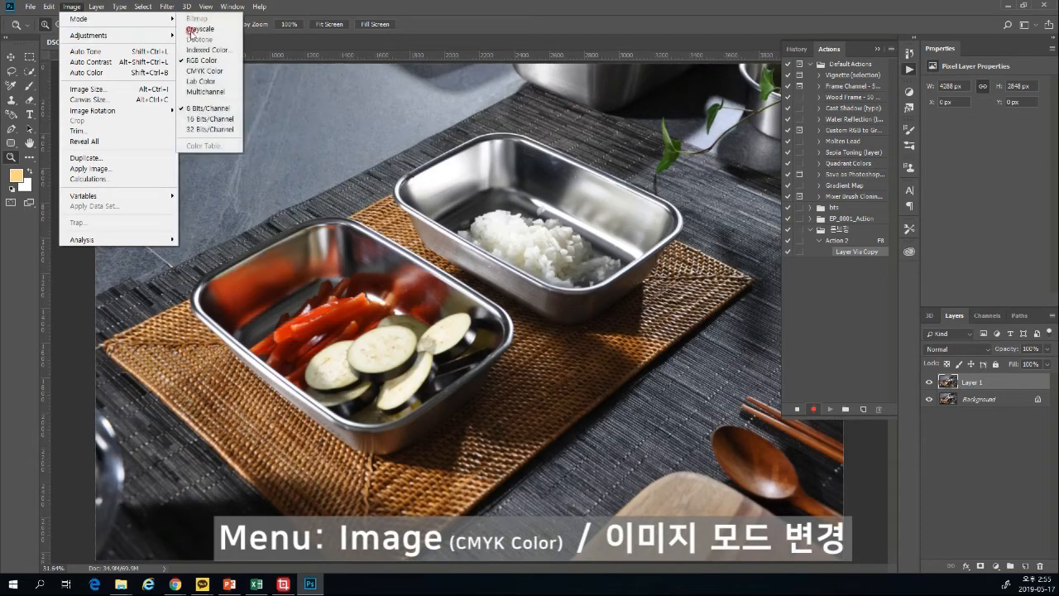
left_click(231, 71)
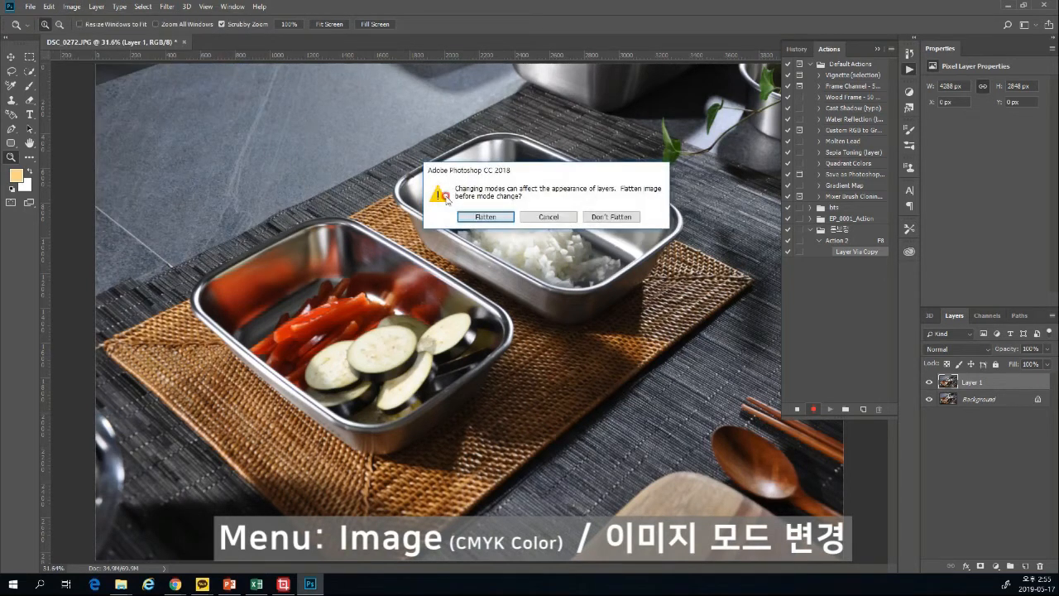
left_click(618, 220)
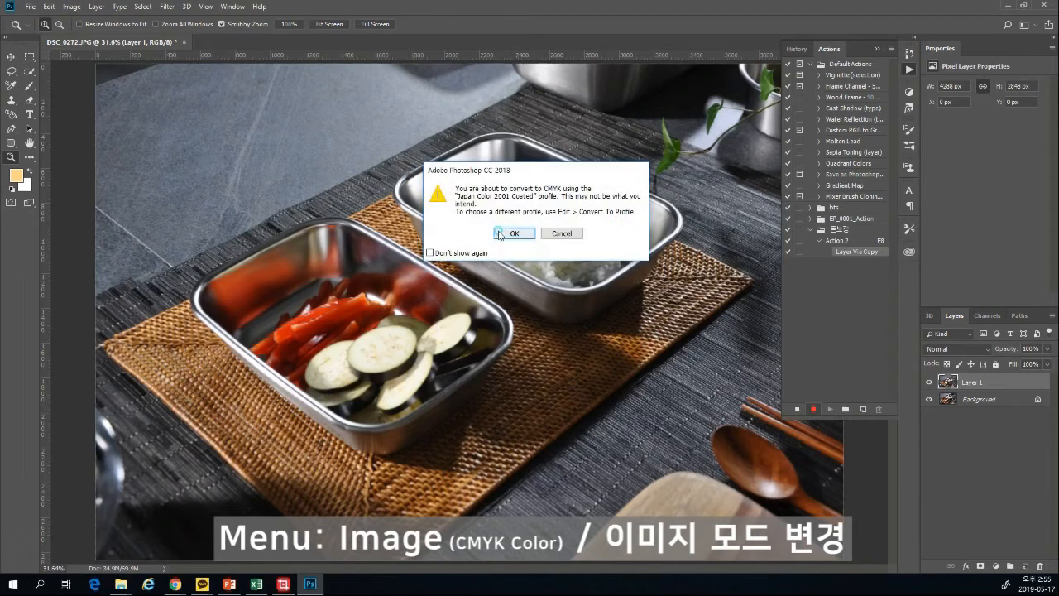
left_click(497, 229)
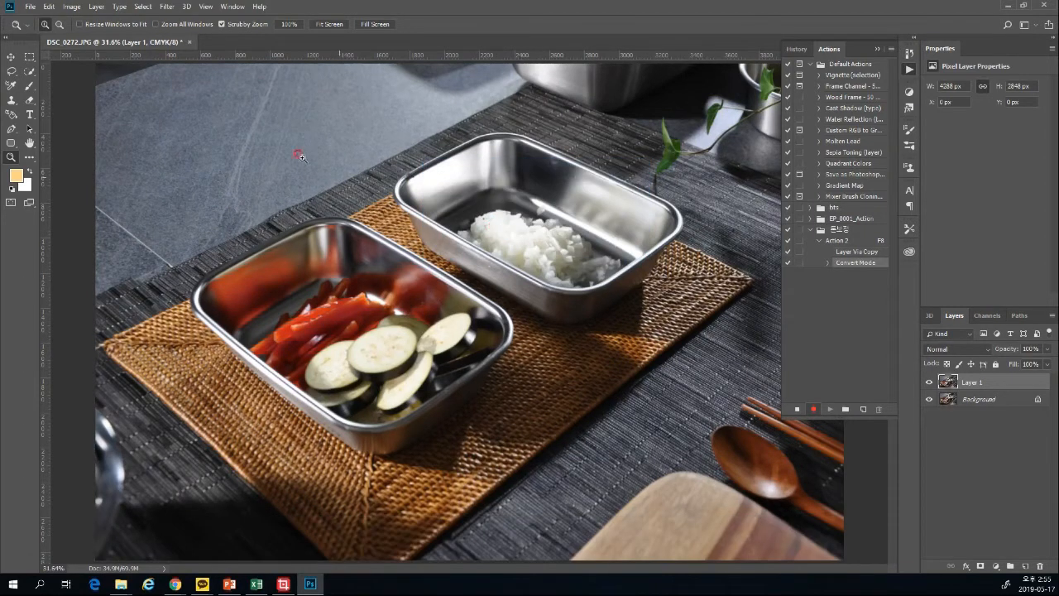
left_click(72, 7)
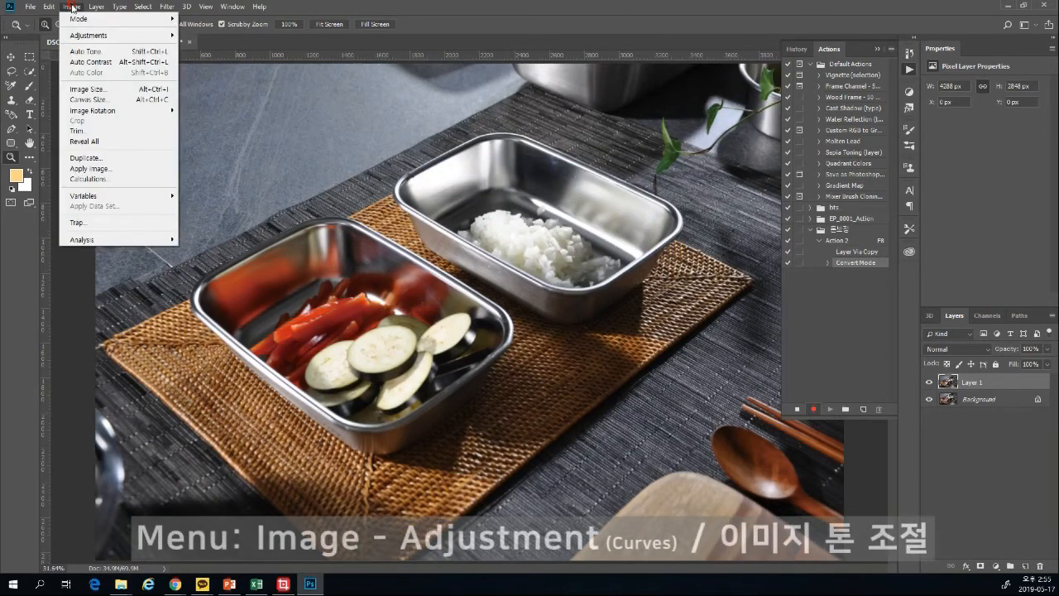
mouse_move(77, 38)
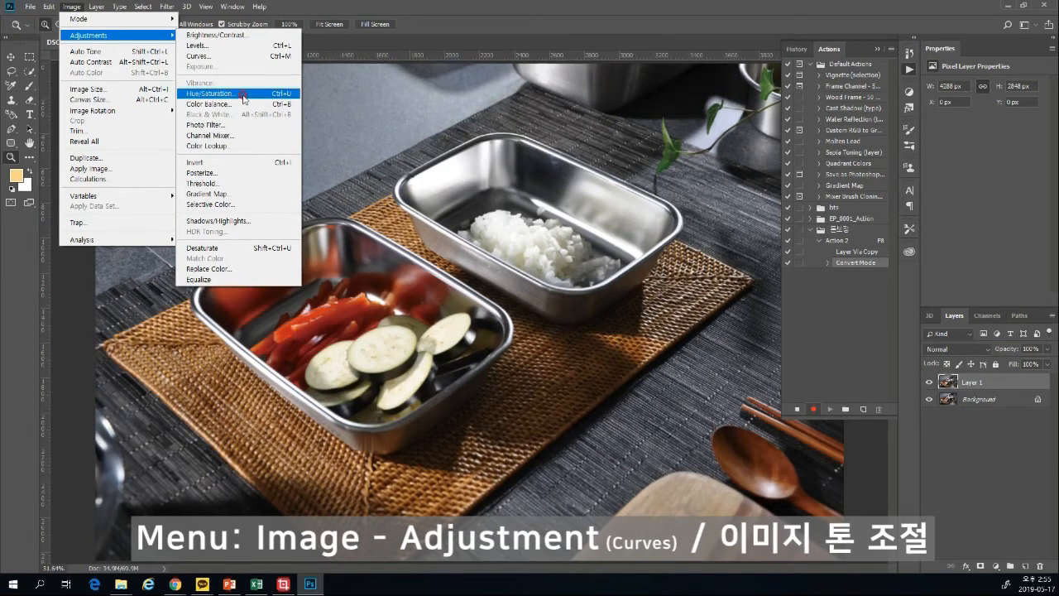
left_click(243, 94)
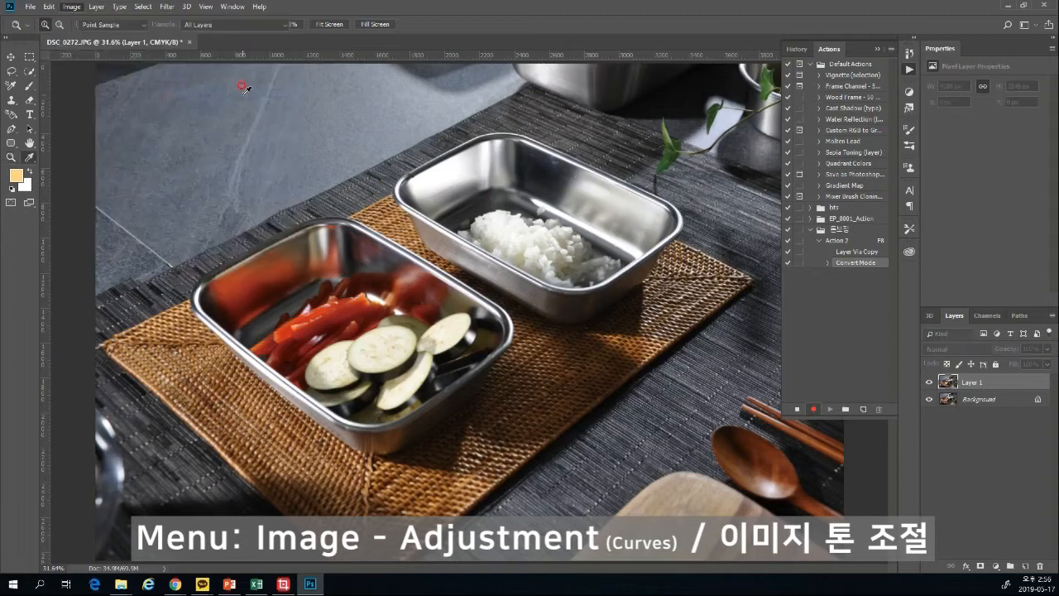
Step: Start a Curves adjustment on Layer 1 and lower the Cyan channel's midtone to an output of 47
left_click(76, 8)
mouse_move(153, 36)
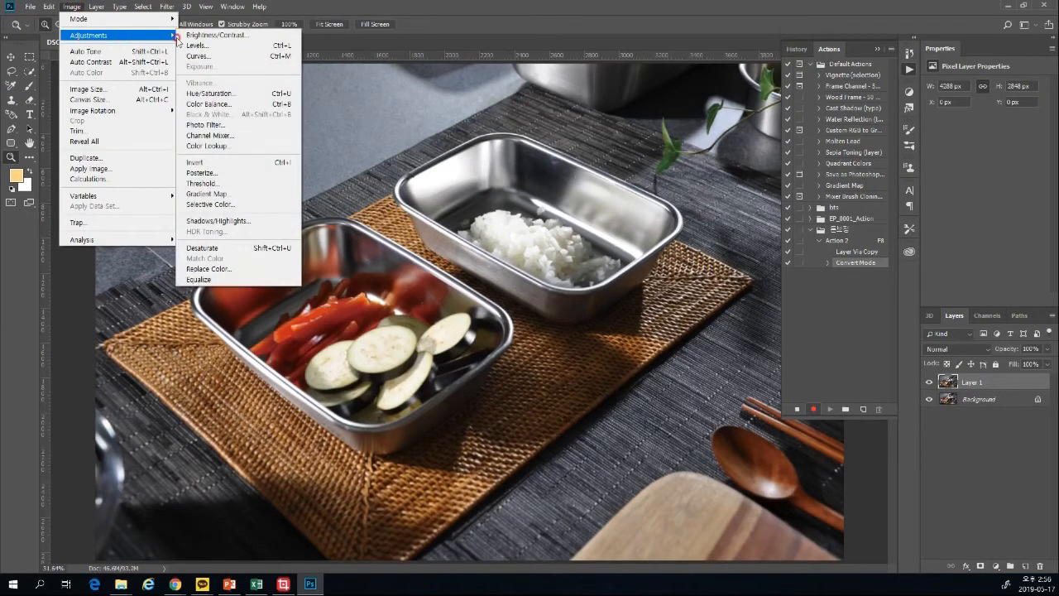
left_click(251, 57)
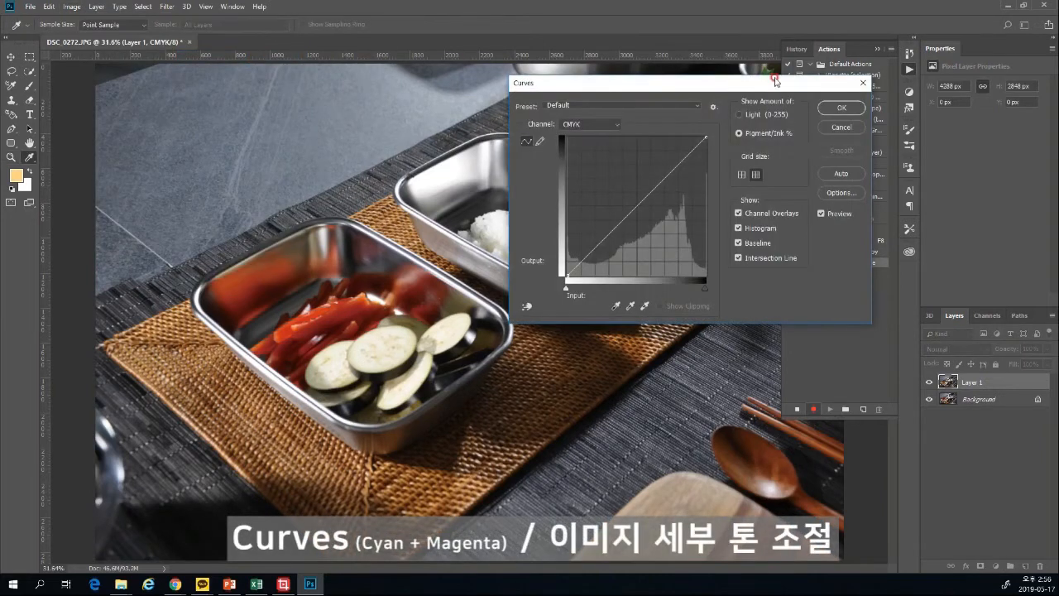
left_click_drag(735, 82, 686, 301)
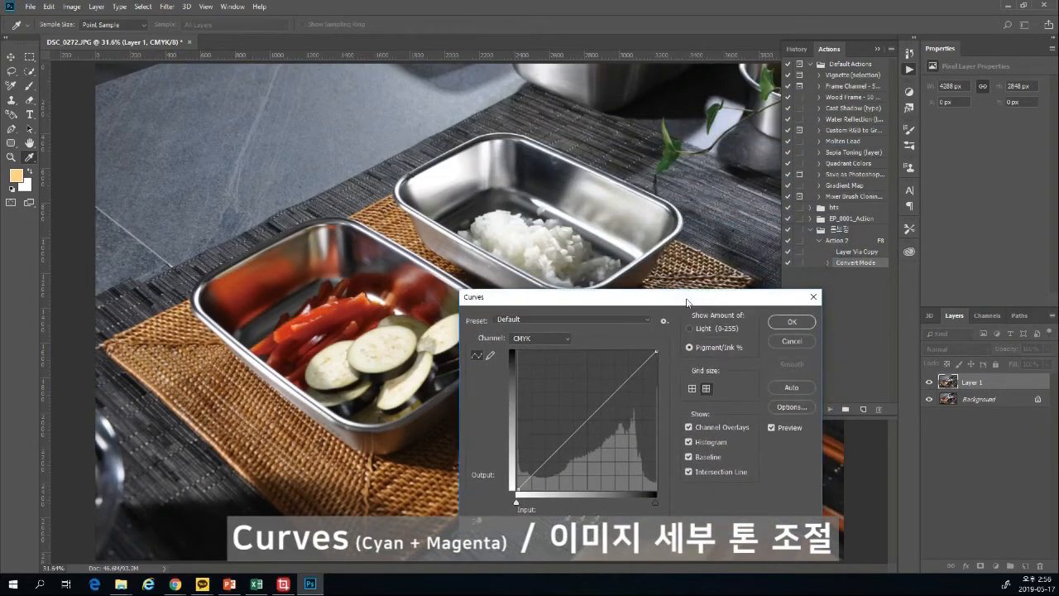
left_click(560, 338)
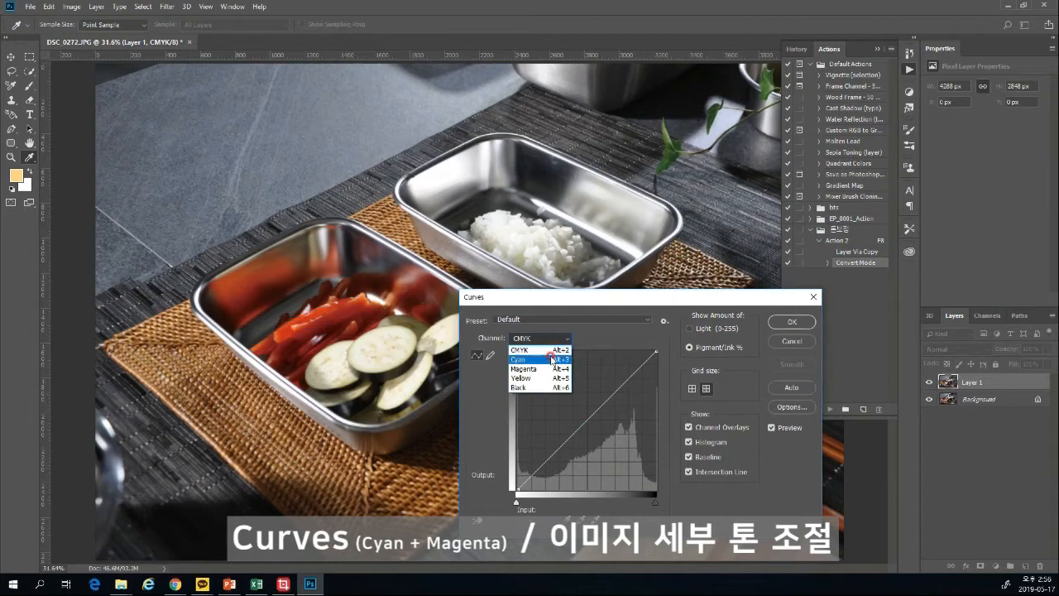
left_click(547, 356)
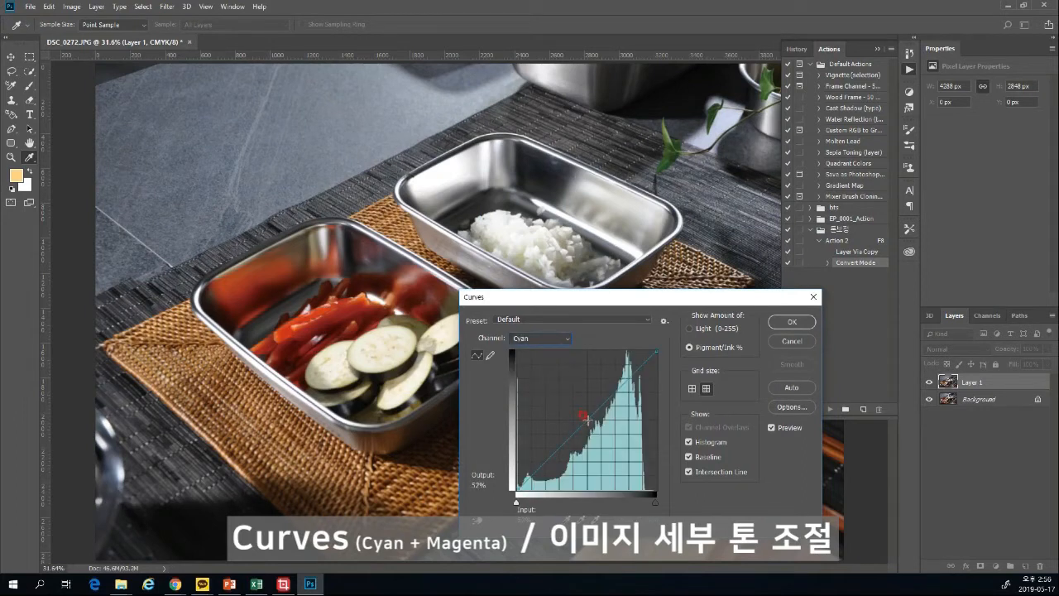
left_click_drag(586, 417, 590, 421)
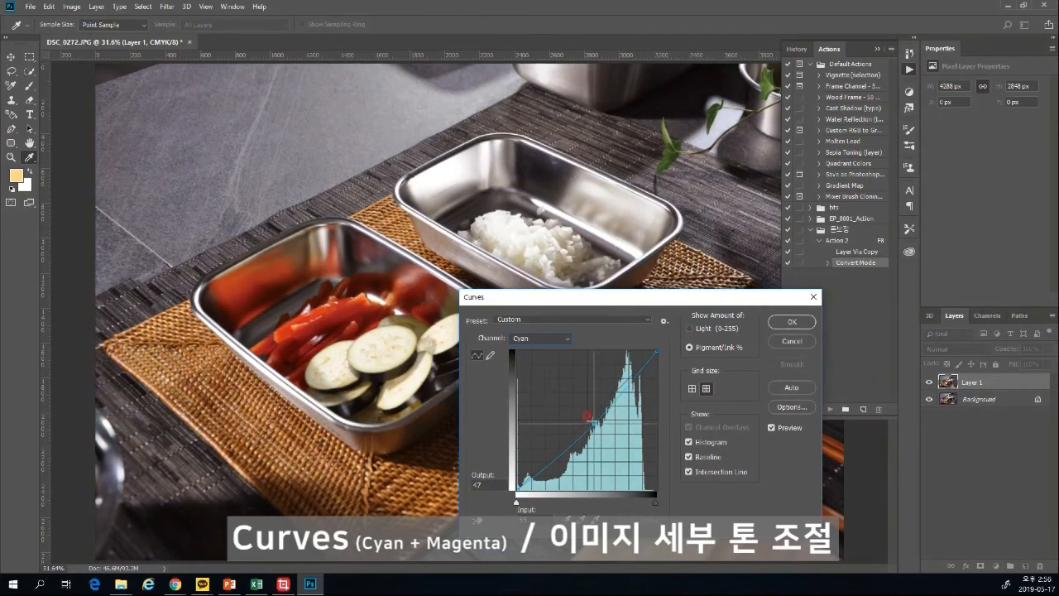
Step: Lower the midtone of the Magenta channel curve slightly in the same Curves adjustment
left_click(543, 339)
left_click(542, 362)
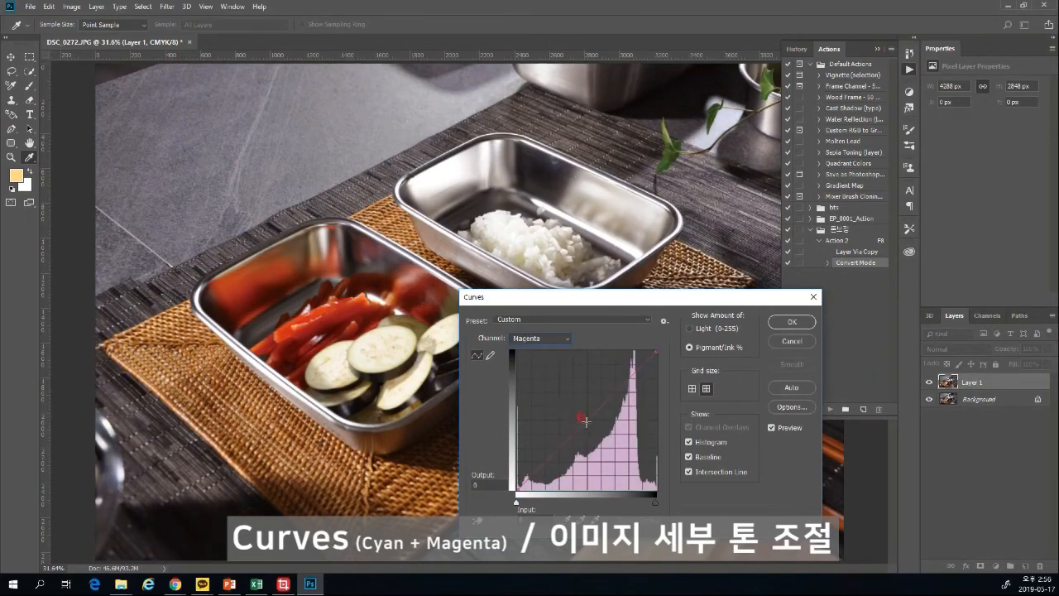
left_click_drag(585, 418, 593, 409)
Step: Lower the composite CMYK curve's midtone to an output of 47, apply Curves, and compare Layer 1 hidden and shown
left_click(569, 346)
left_click(551, 336)
left_click(588, 418)
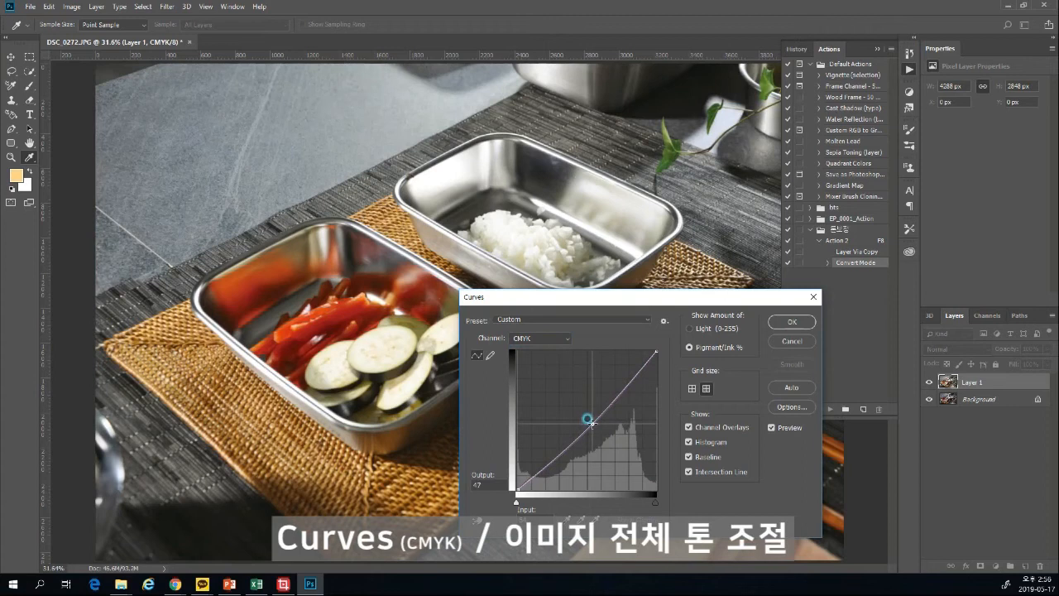
left_click(793, 323)
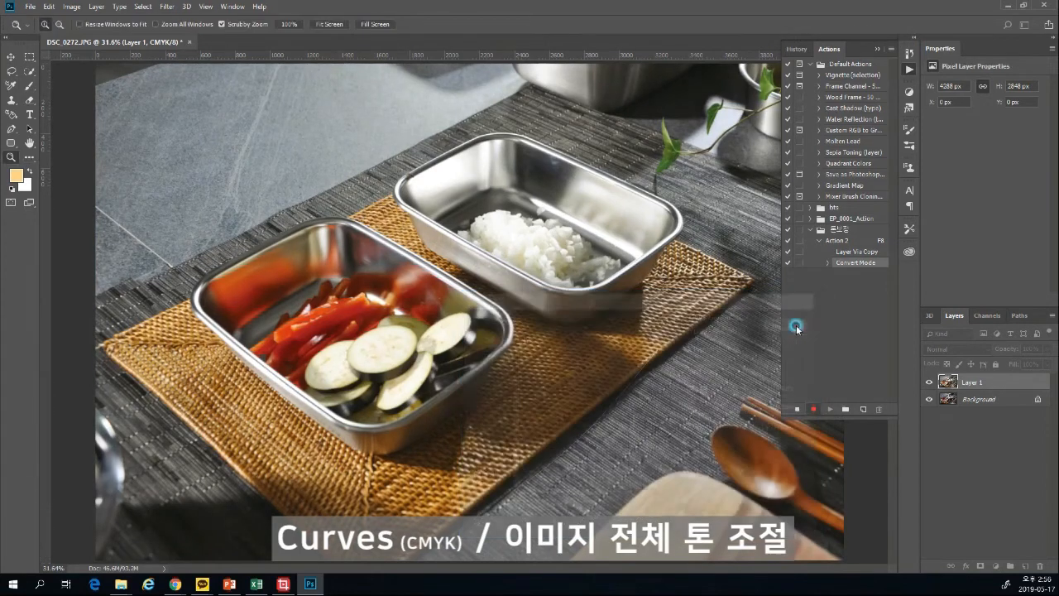
left_click(929, 384)
left_click(929, 384)
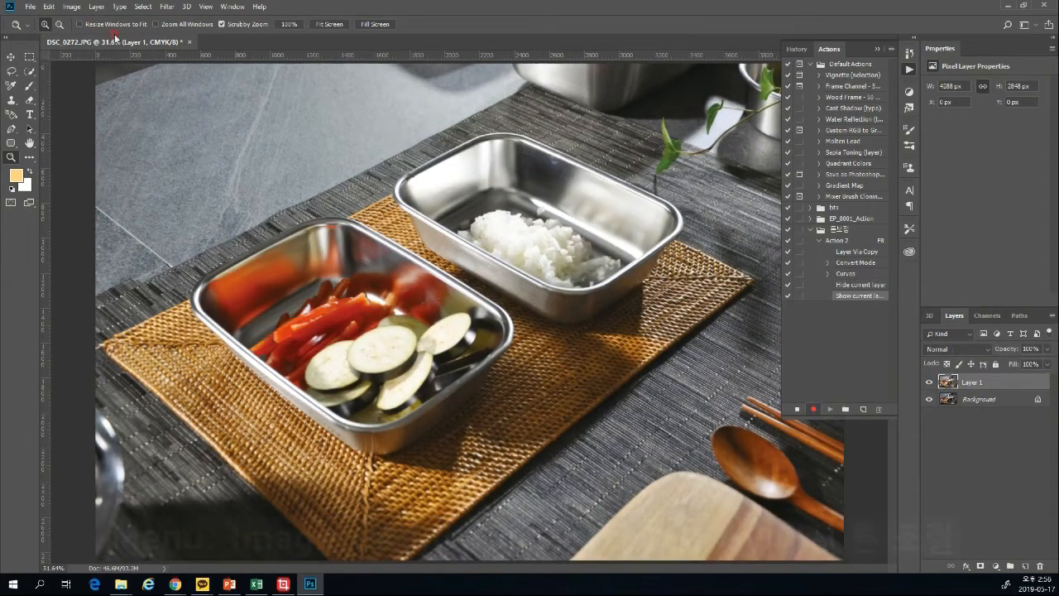
Step: Apply Levels to Layer 1's CMYK channel with the white input level set to 240
left_click(77, 8)
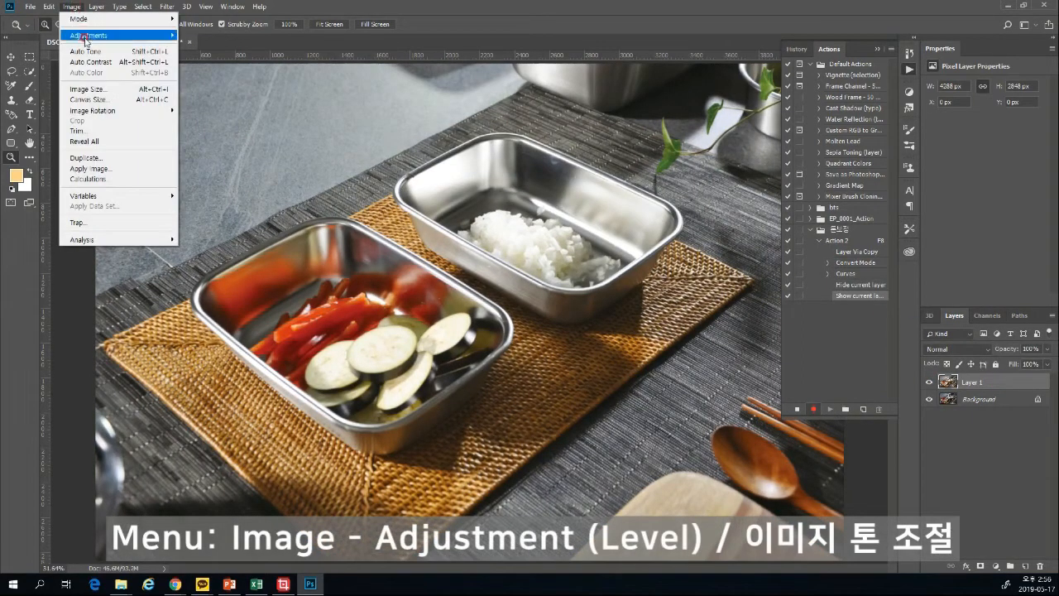
left_click(245, 48)
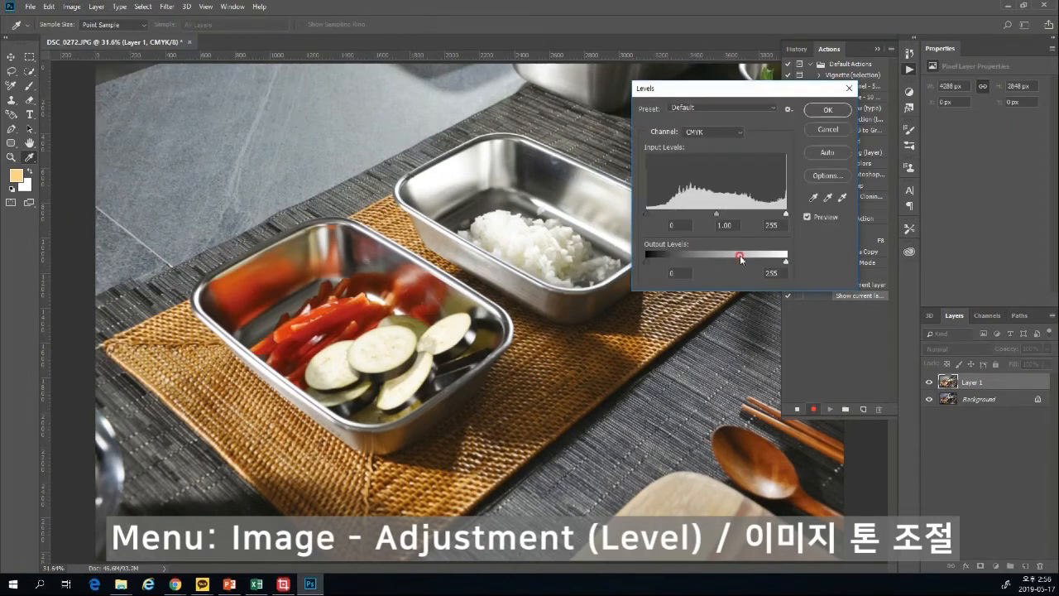
double_click(778, 225)
type("240")
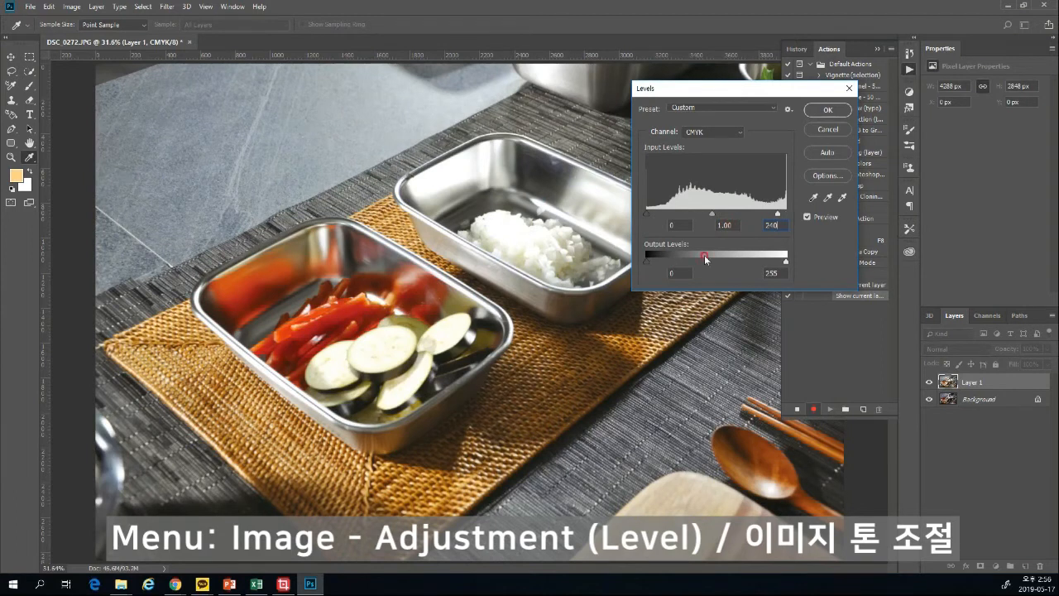
left_click_drag(778, 215, 822, 214)
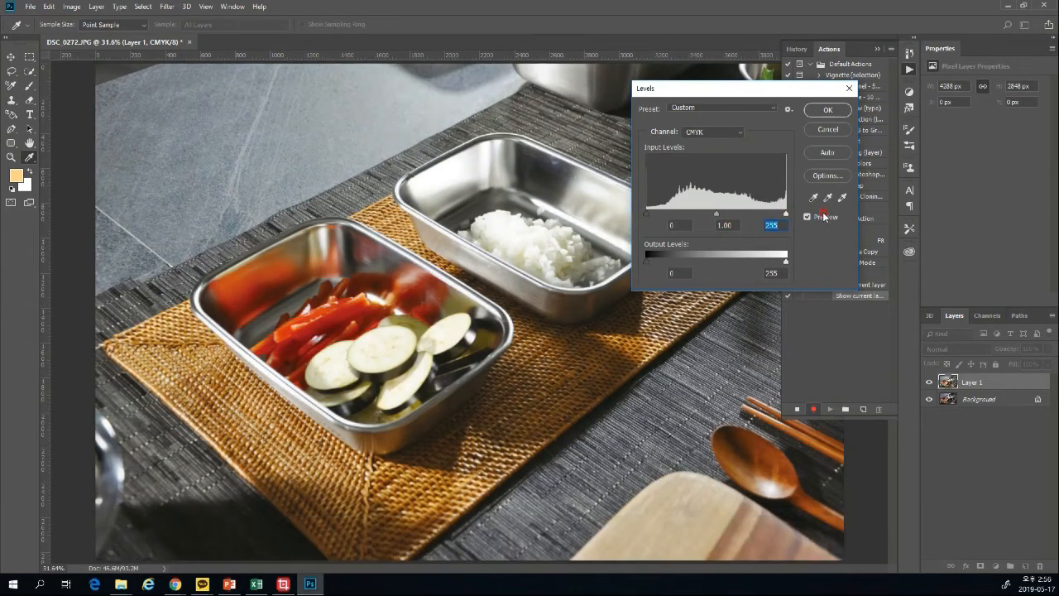
key("ctrl+z")
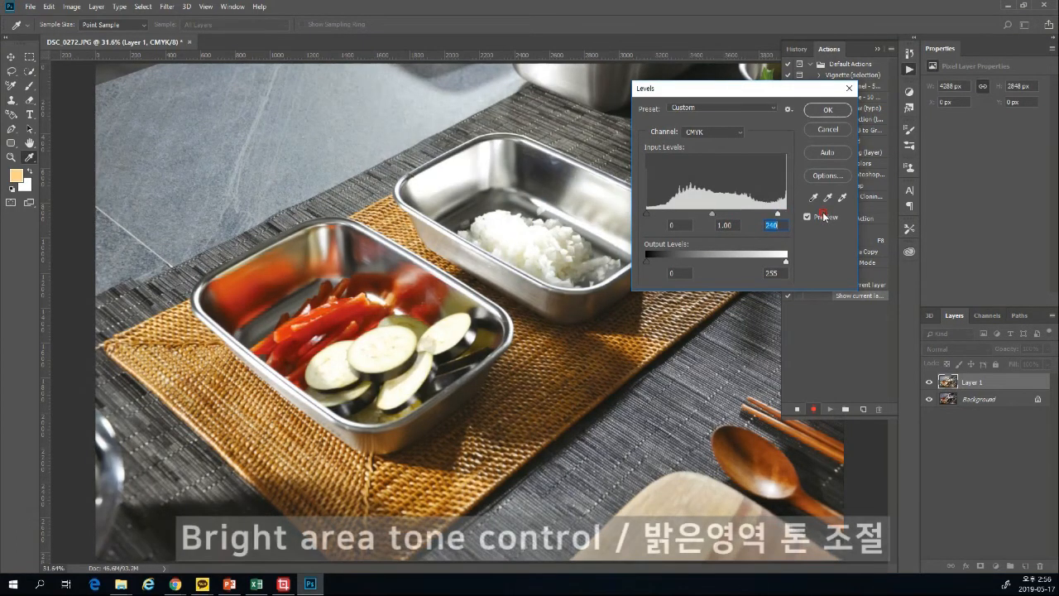
left_click(828, 110)
Step: Duplicate Layer 1 with Layer Via Copy and set the copy to Soft Light blending at 30% opacity
left_click(1017, 381)
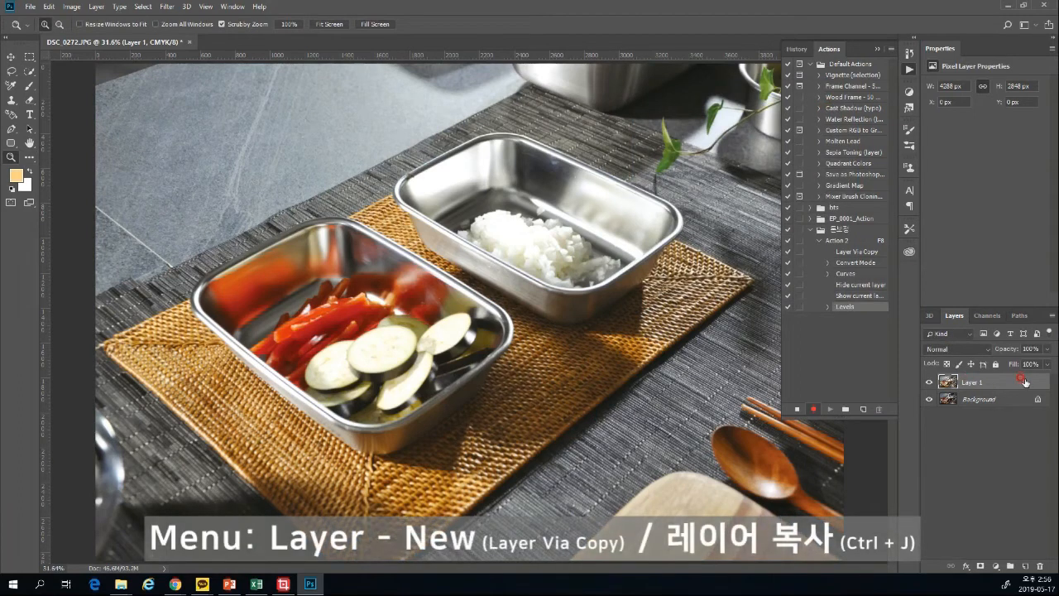
key("ctrl+j")
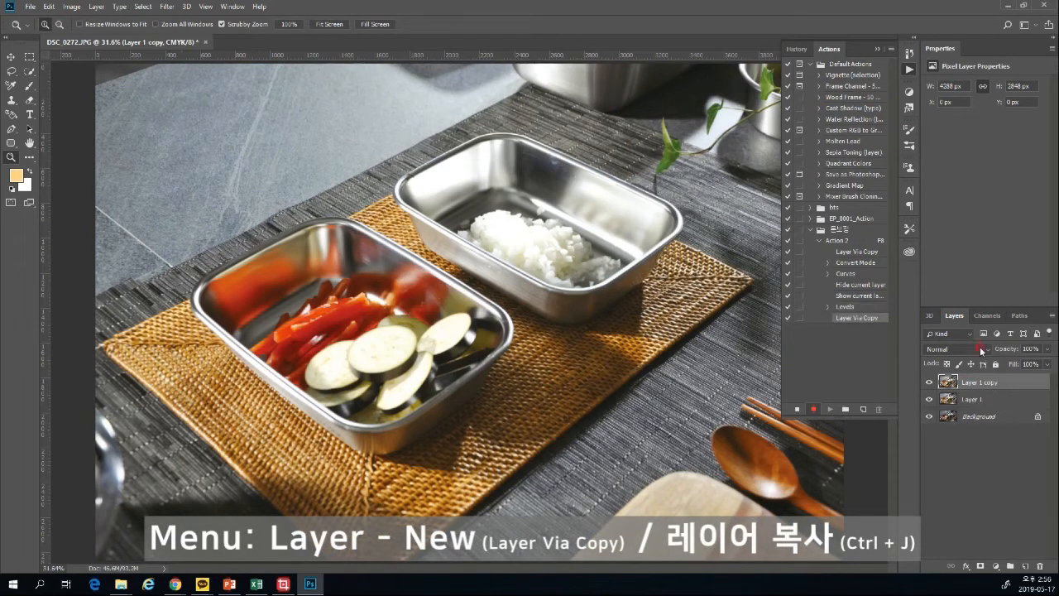
left_click(982, 350)
left_click(989, 241)
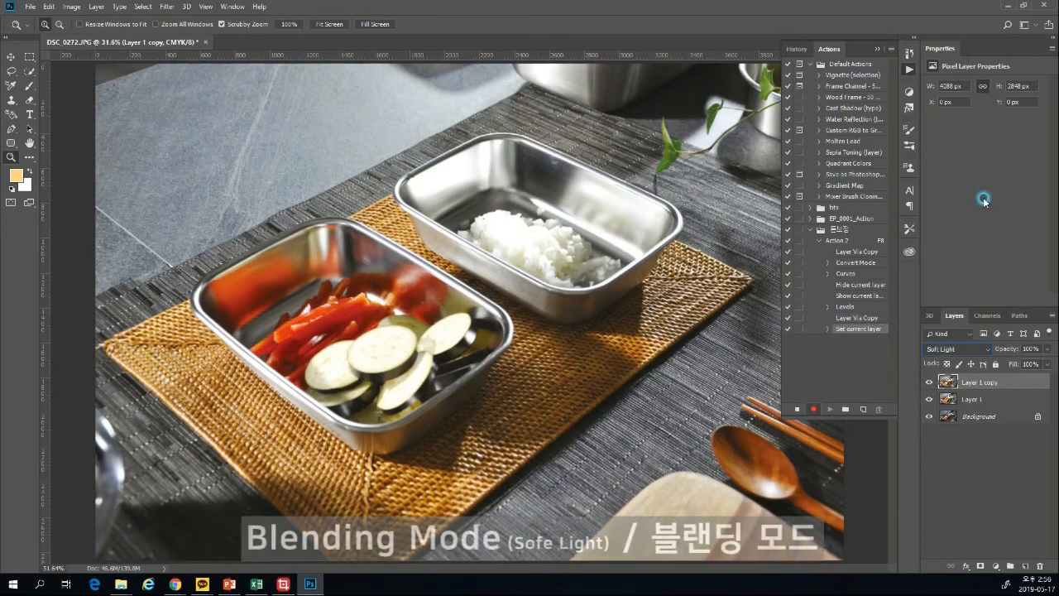
left_click(1026, 348)
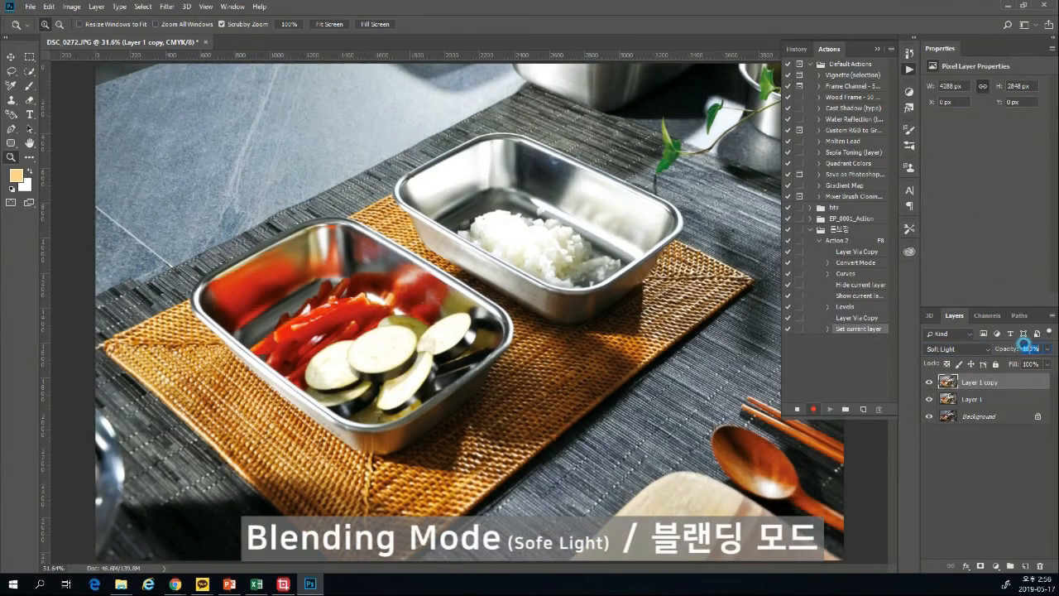
type("2")
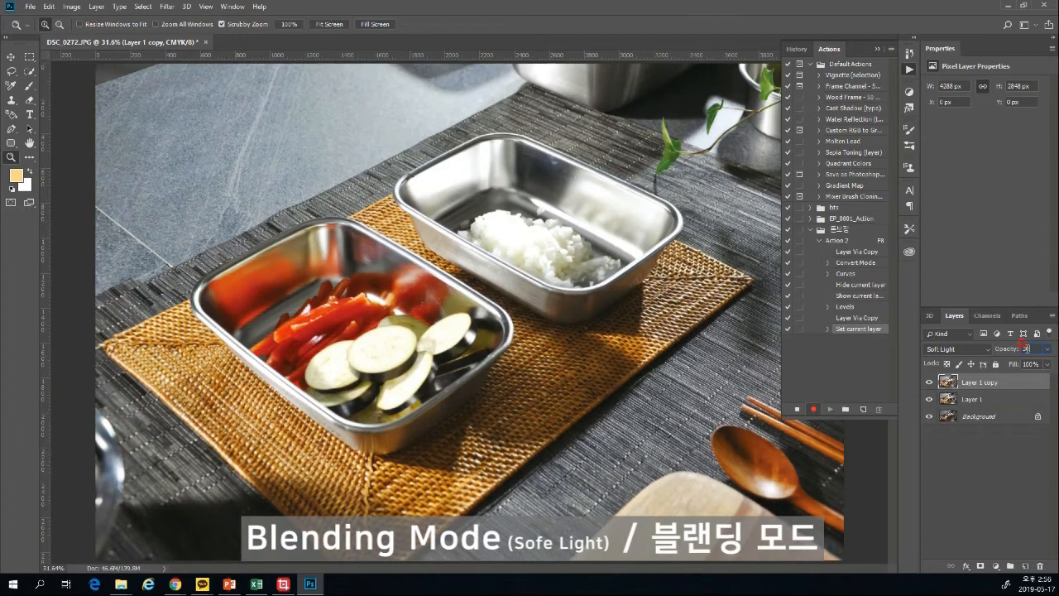
Step: Compare the image with Layer 1 copy hidden and shown, and with both correction layers hidden and shown
left_click(928, 382)
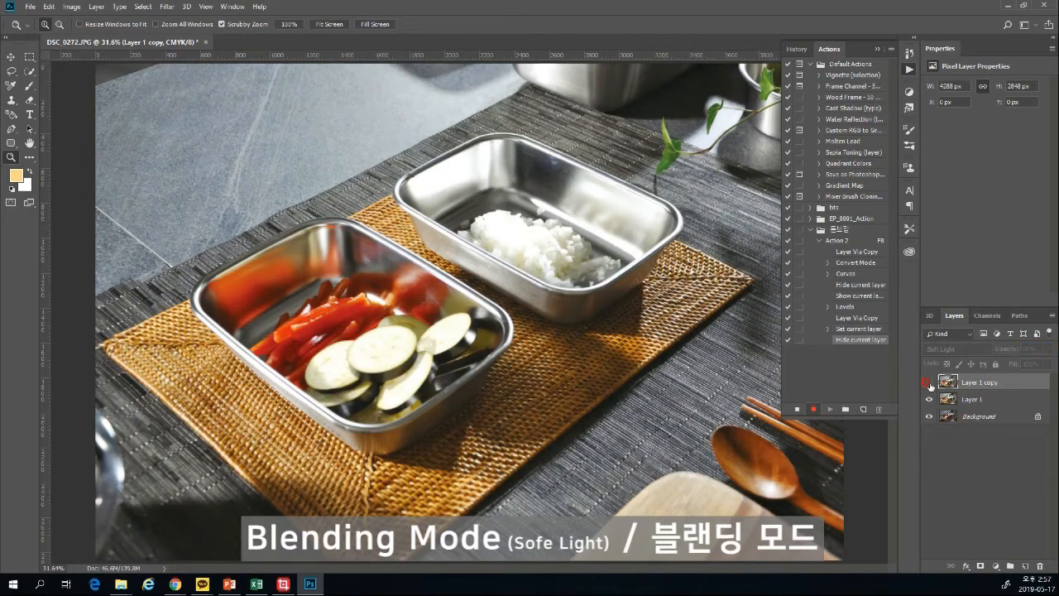
left_click(928, 382)
left_click(928, 383)
left_click(929, 382)
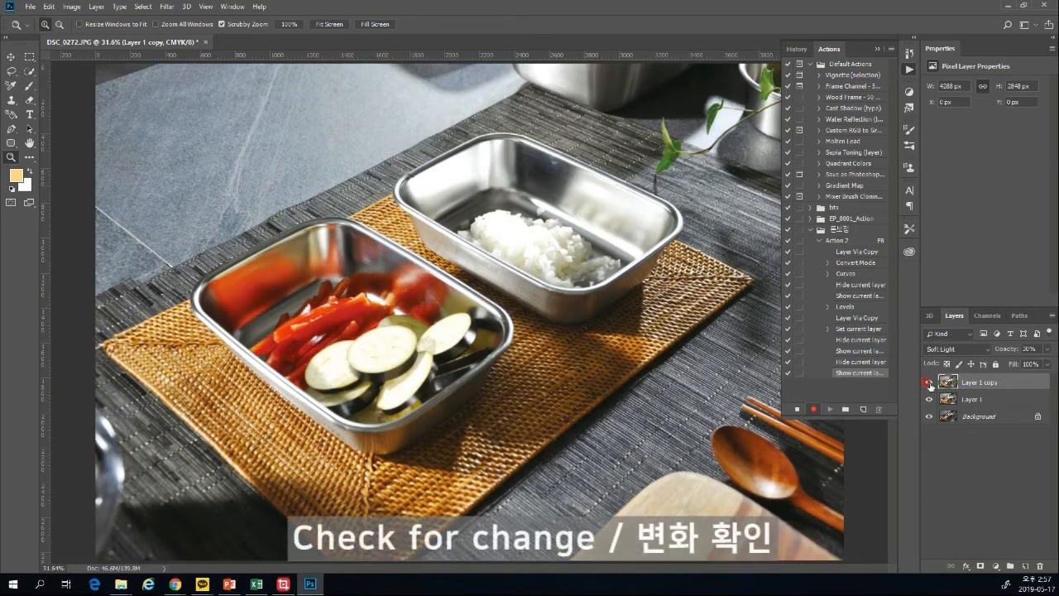
left_click(928, 383)
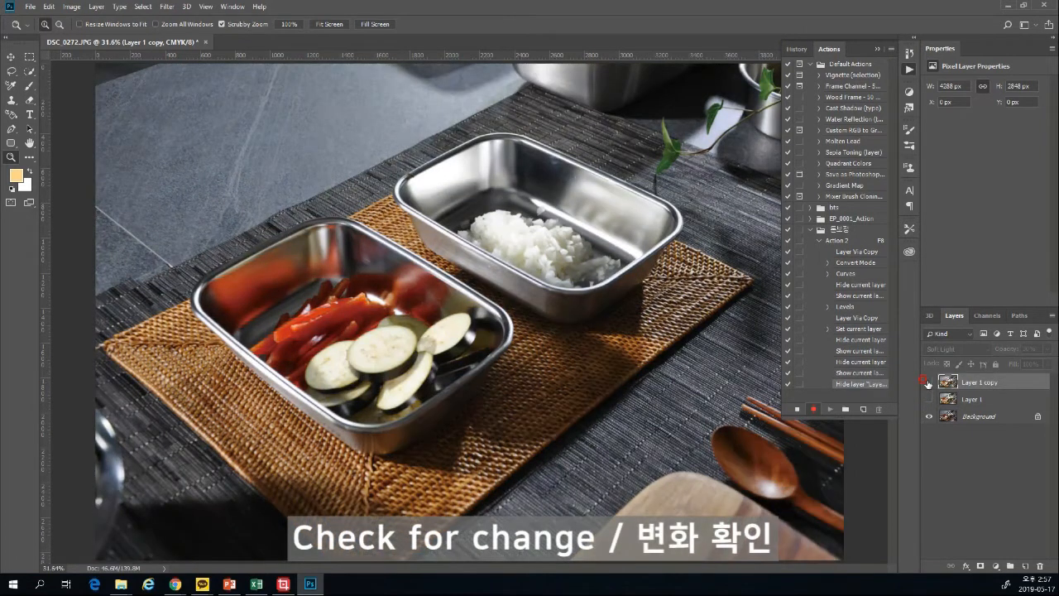
left_click(928, 382)
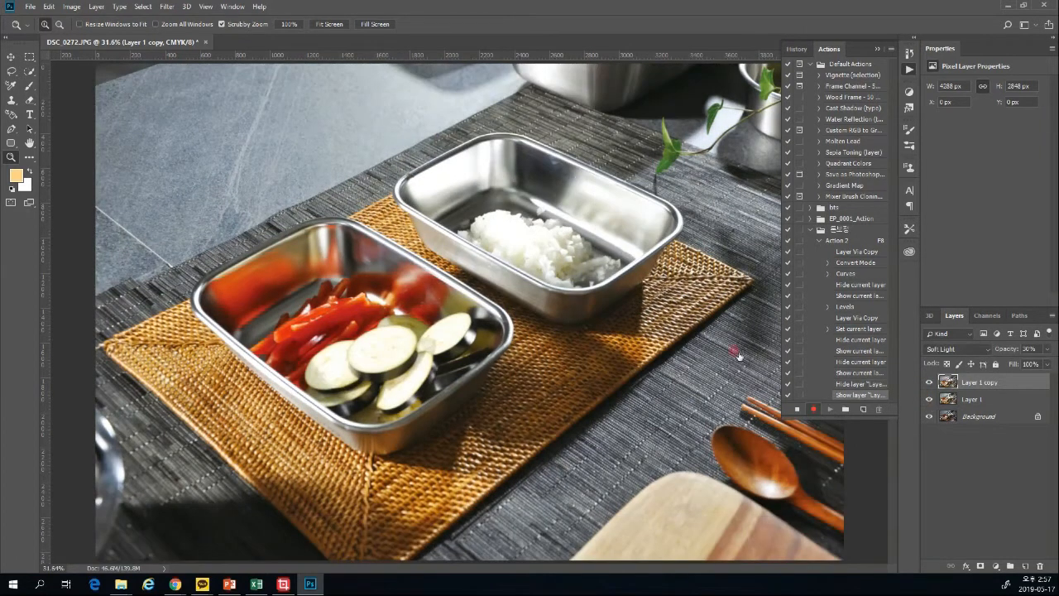
Step: Save the layered image as the Photoshop file DSC_0272 in the Flora Image folder
left_click(29, 6)
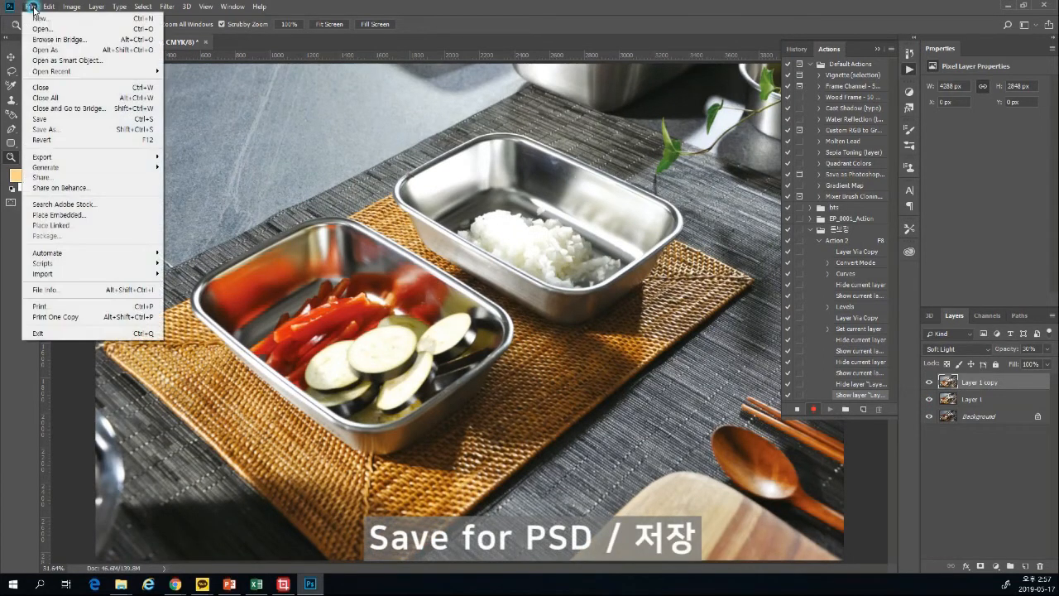
left_click(54, 119)
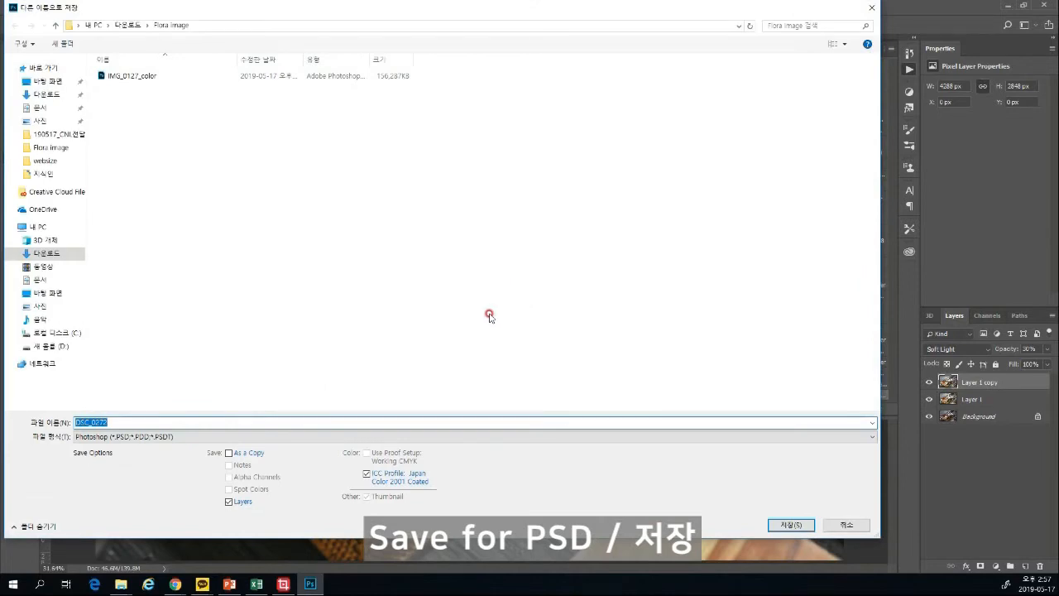
left_click(790, 525)
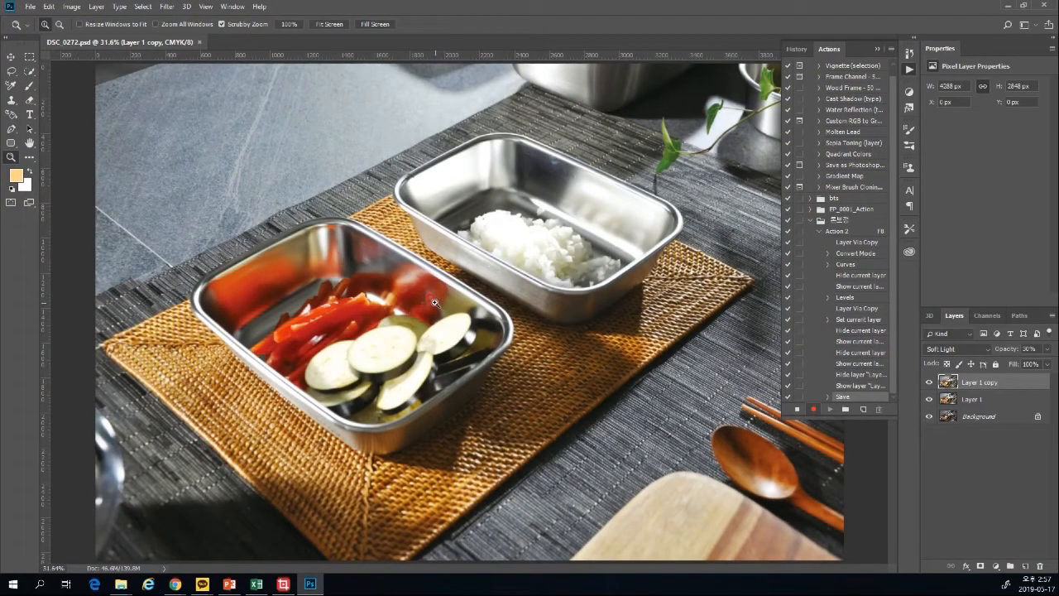
Step: Save a JPEG copy of DSC_0272 in the Flora Image folder at quality 12 Maximum, replacing the existing file
left_click(32, 7)
left_click(70, 129)
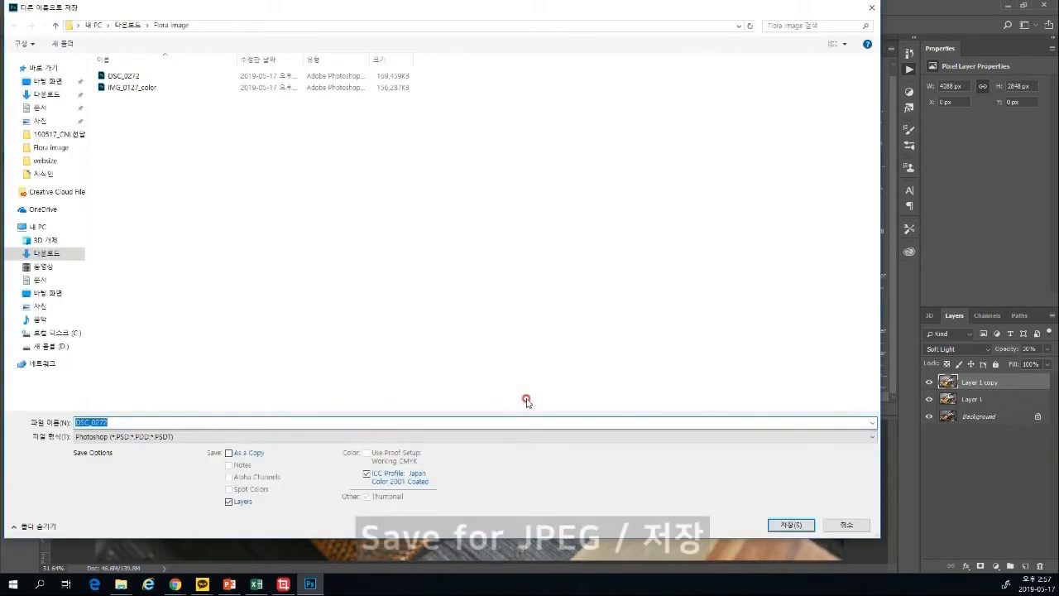
left_click(659, 436)
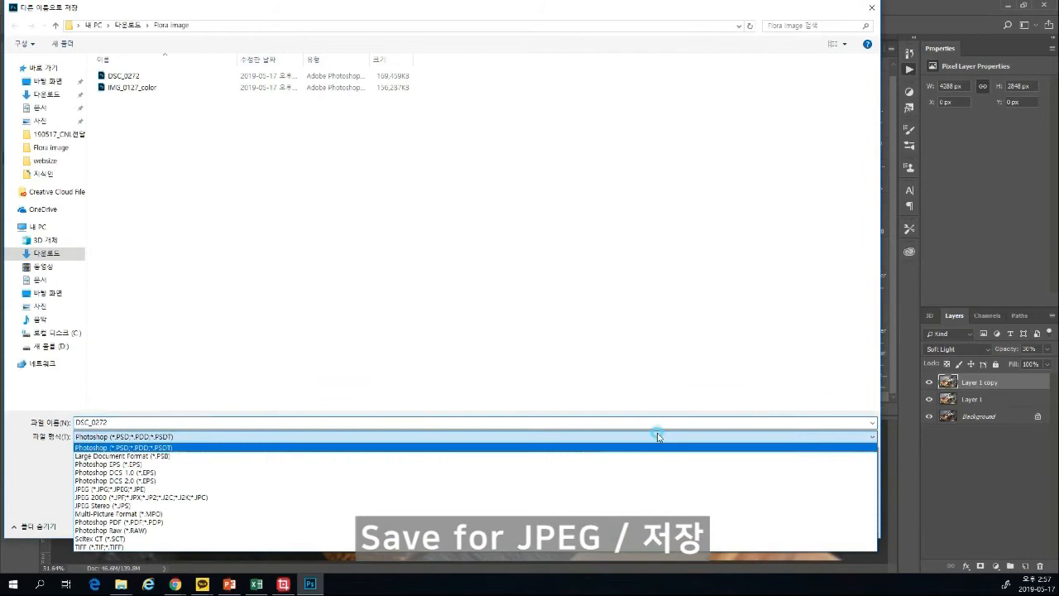
left_click(356, 489)
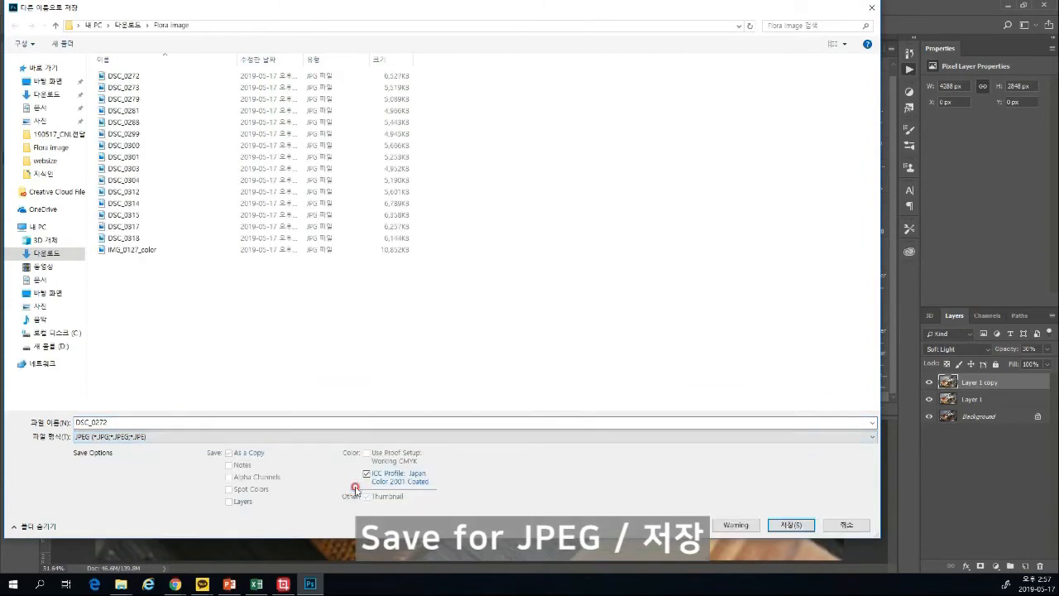
left_click(793, 525)
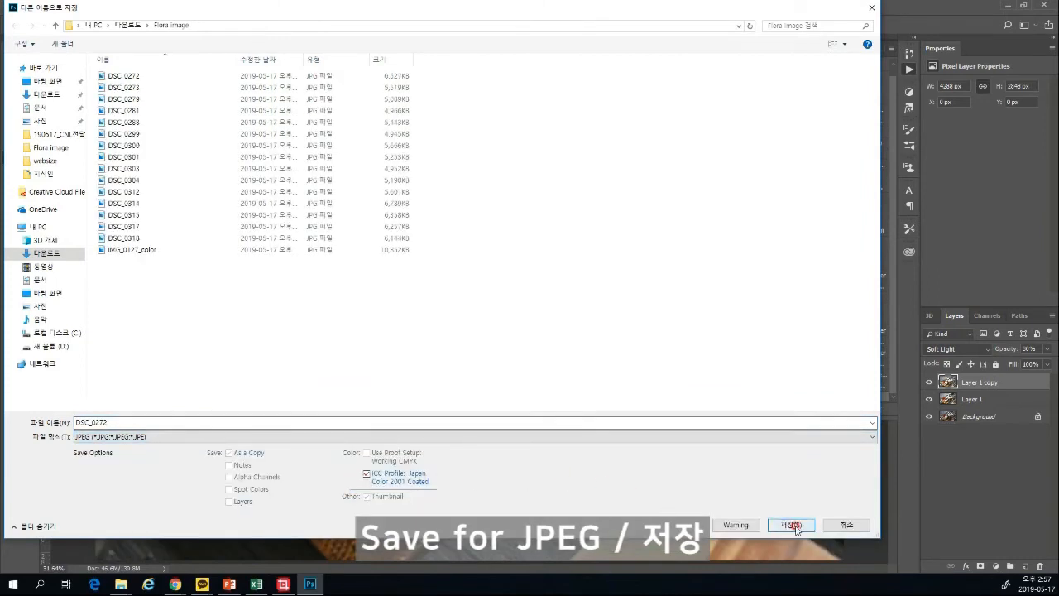
left_click(548, 292)
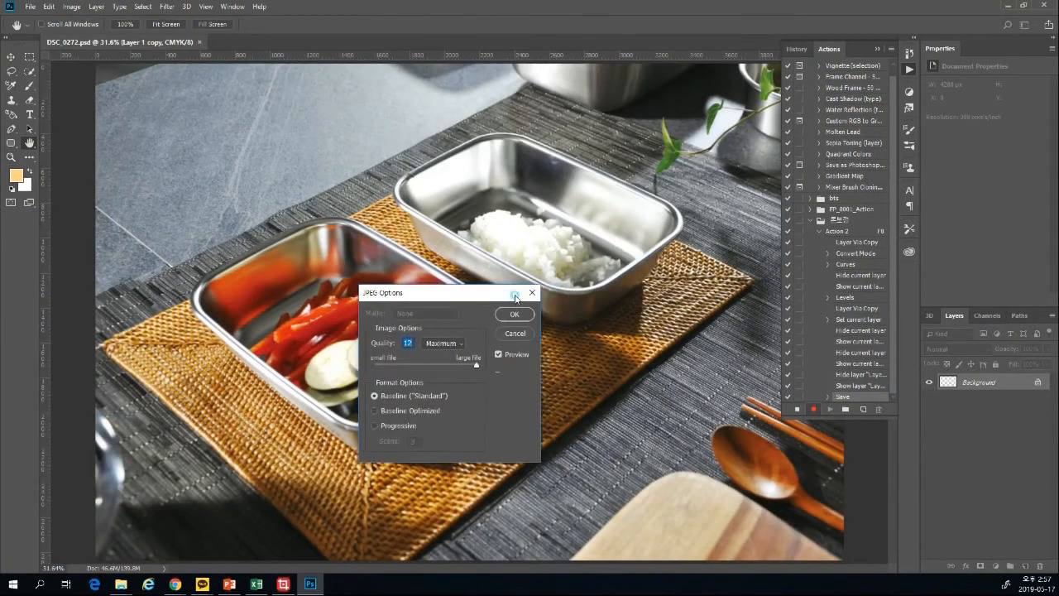
left_click(554, 292)
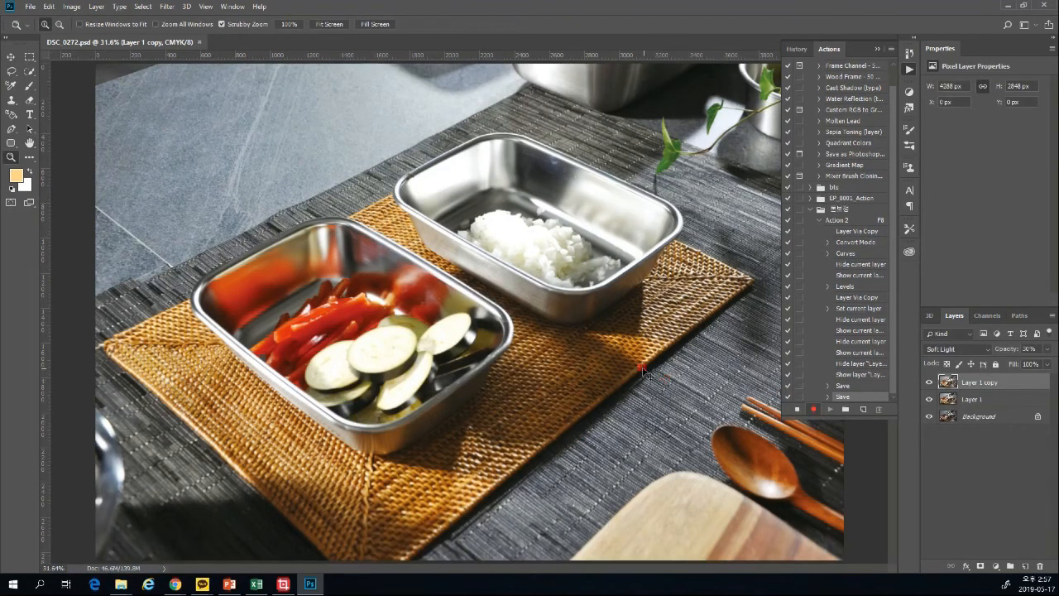
Step: Close the corrected image and reopen DSC_0272.psd while the action is recording
key("ctrl+w")
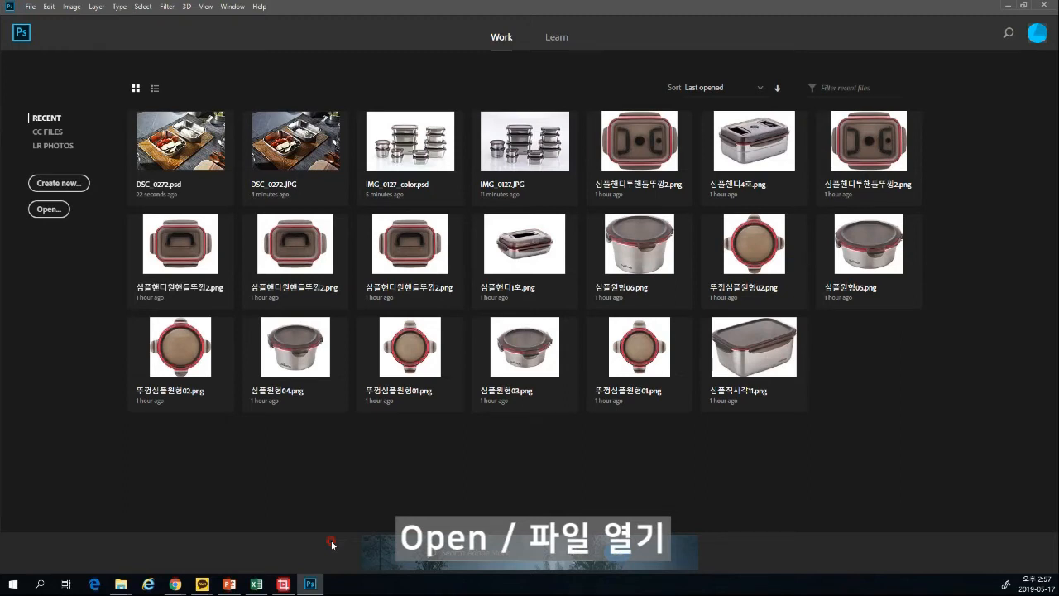
left_click(177, 145)
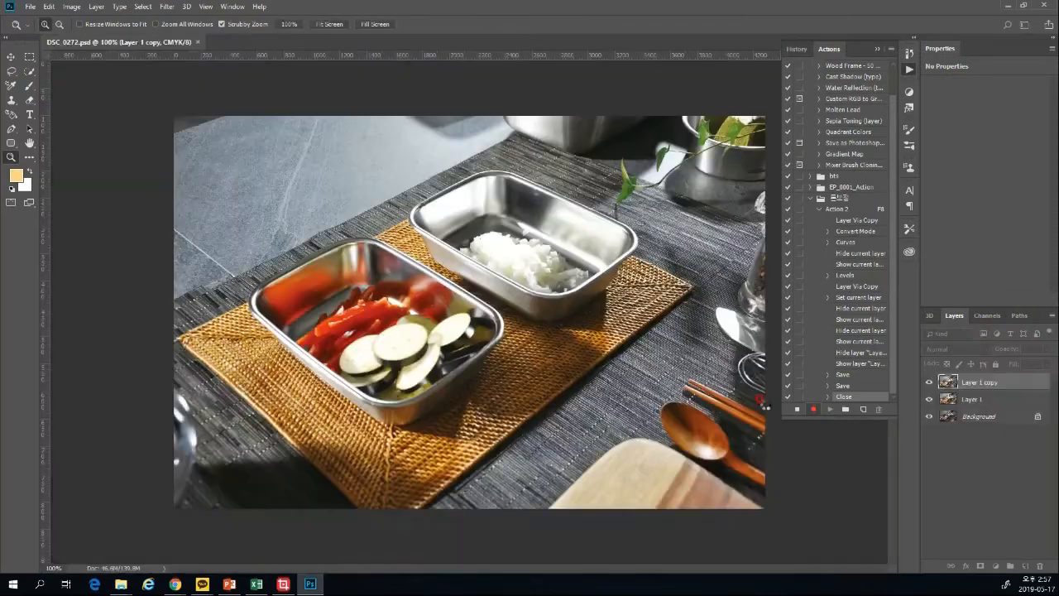
Step: Stop recording Action 2 and delete its final Open step
left_click(798, 409)
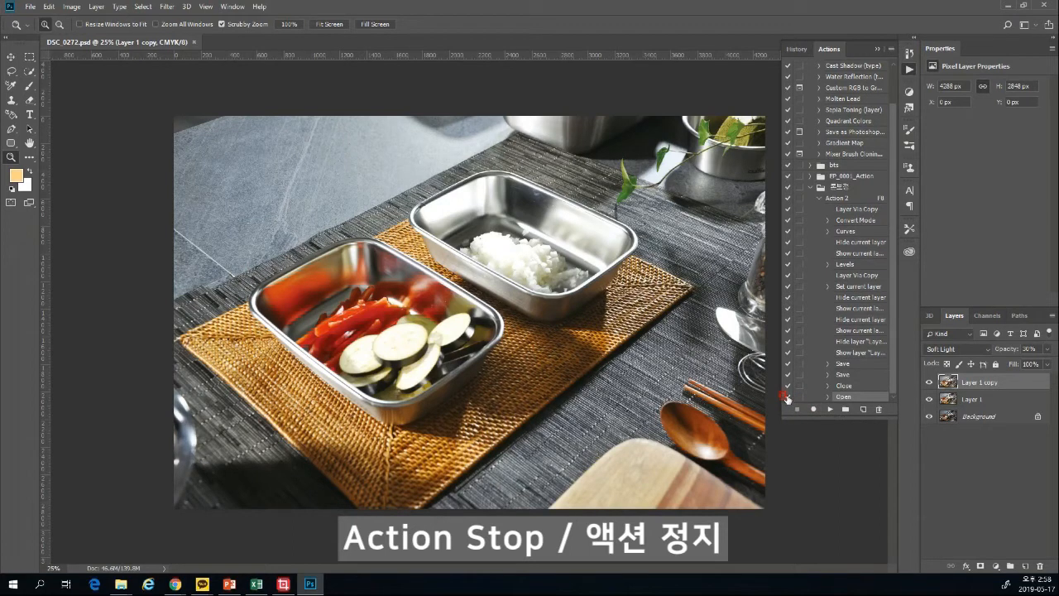
left_click(878, 410)
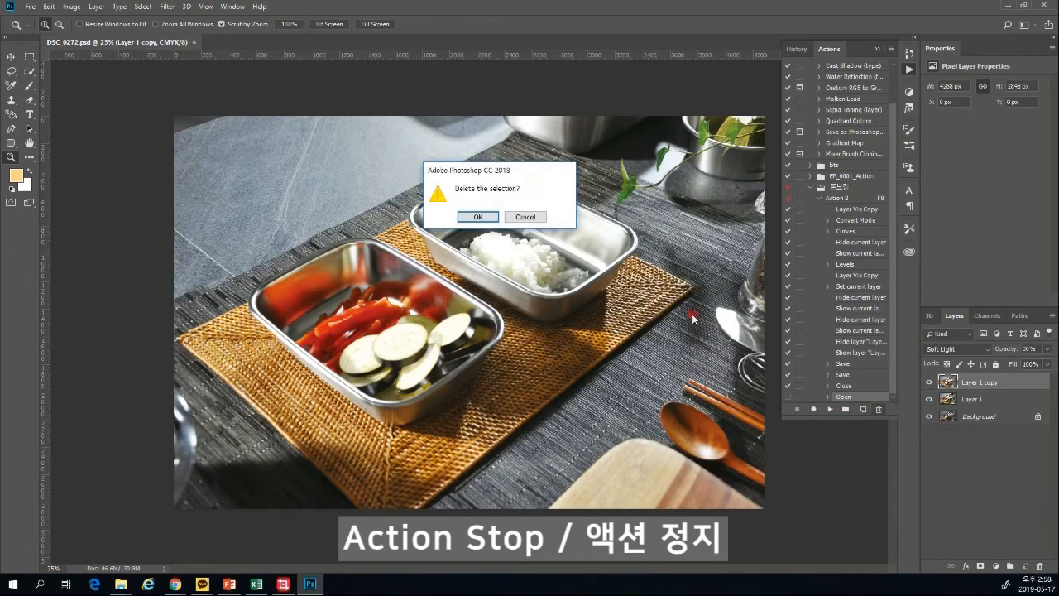
left_click(474, 217)
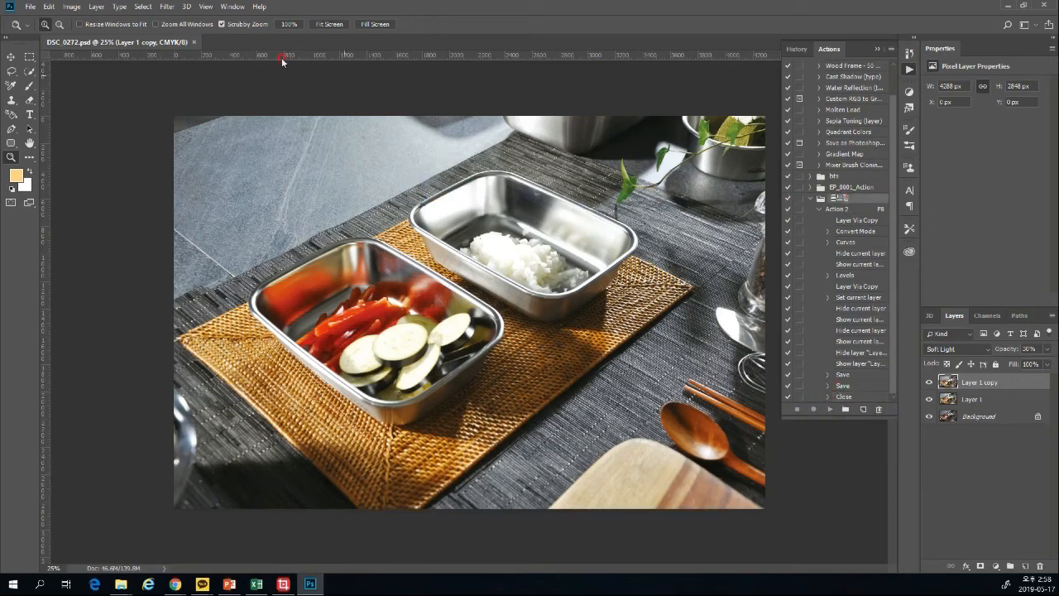
Step: Close DSC_0272.psd and open DSC_0273.JPG from the Flora Image folder
left_click(193, 41)
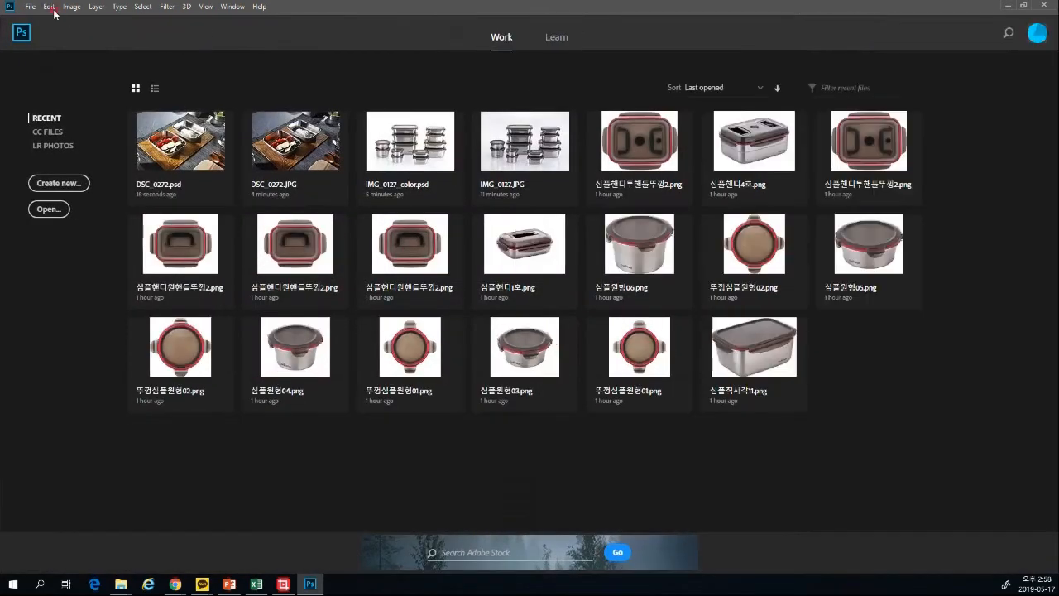
left_click(36, 208)
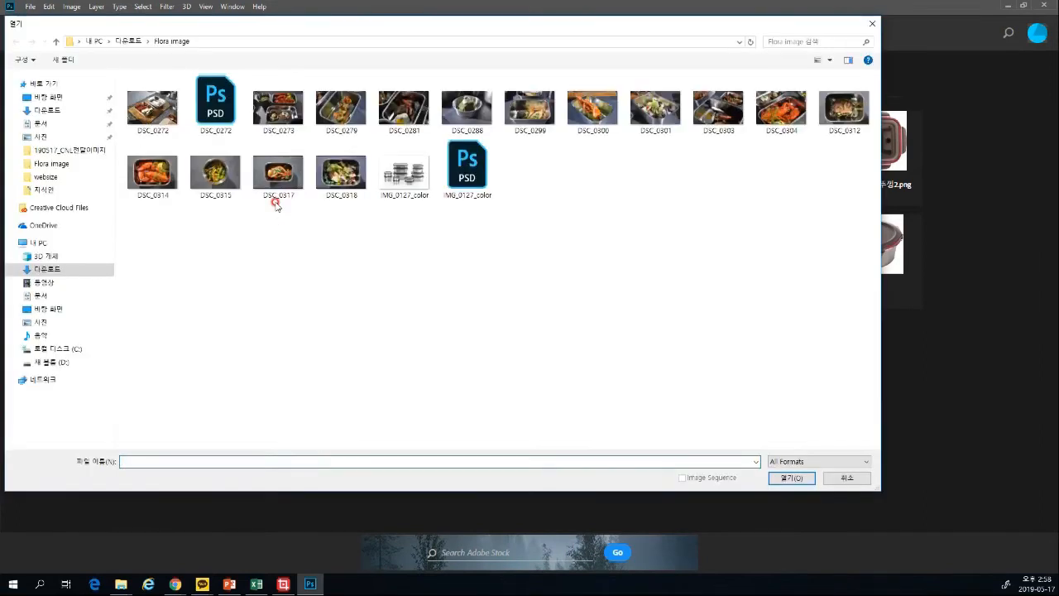
left_click(278, 107)
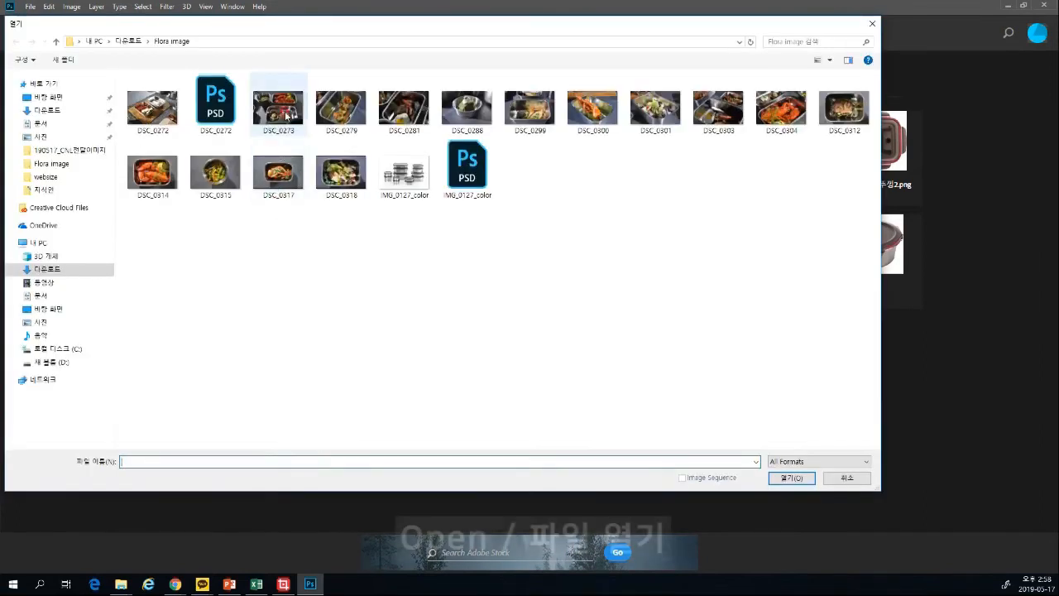
left_click(783, 478)
left_click(544, 249)
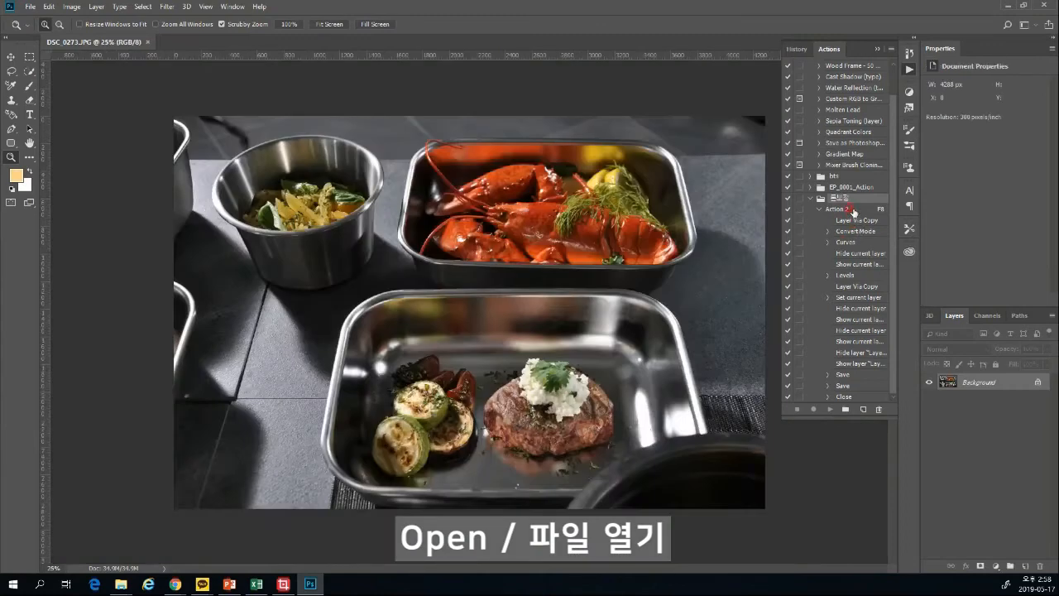
Step: Run Action 2 on the DSC_0273 photo
left_click(844, 243)
left_click(827, 409)
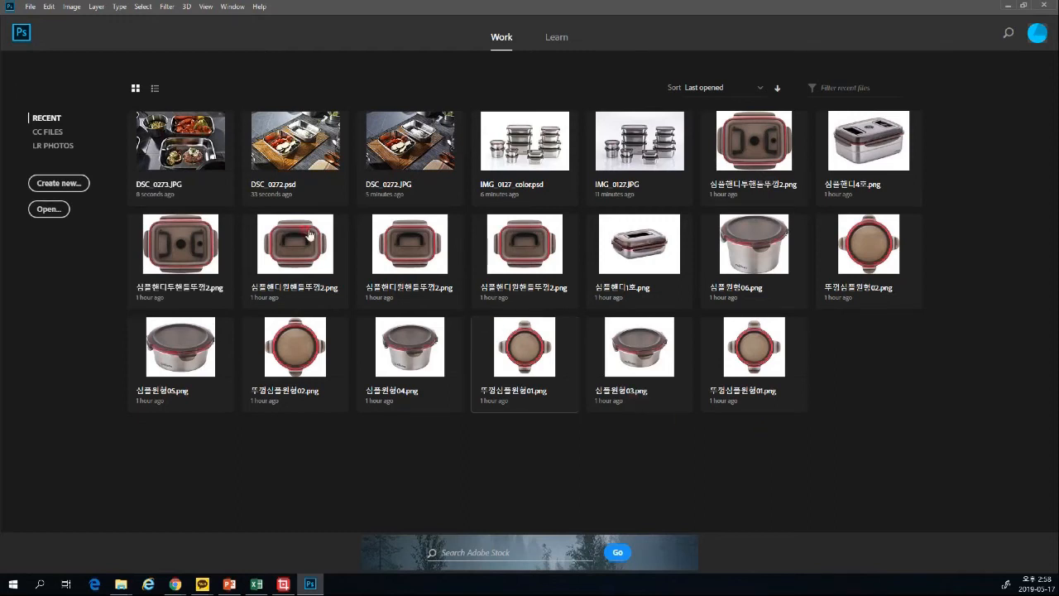
Step: Open the photo DSC_0279.JPG from the Flora Image folder
key("ctrl+o")
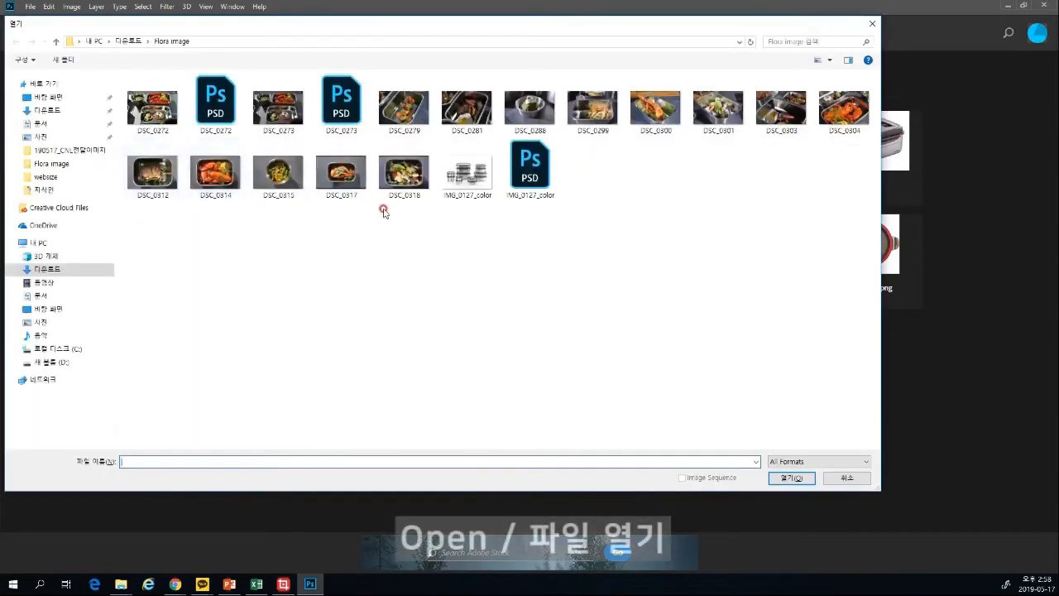
left_click(403, 107)
left_click(779, 477)
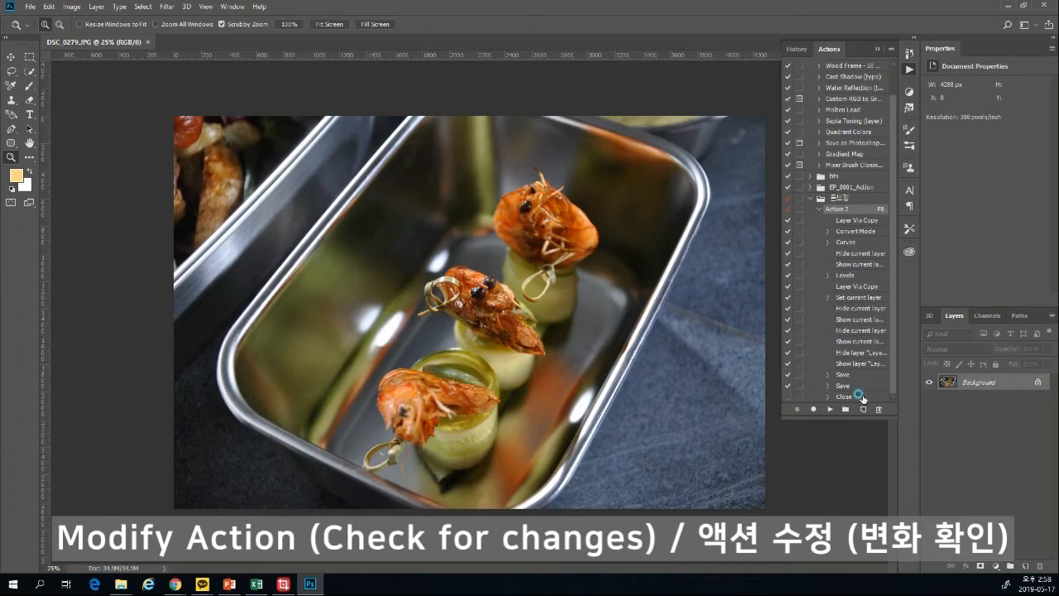
Step: Delete the Close step from the end of Action 2
left_click(861, 397)
left_click(879, 408)
left_click(480, 215)
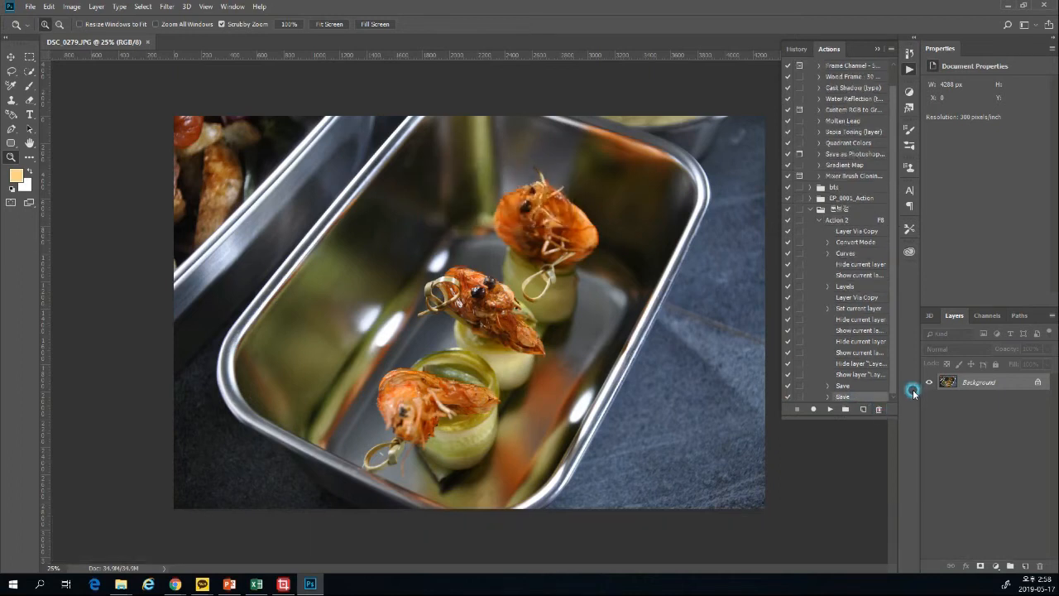
Step: Run the whole of Action 2 on the DSC_0279 photo
left_click(855, 221)
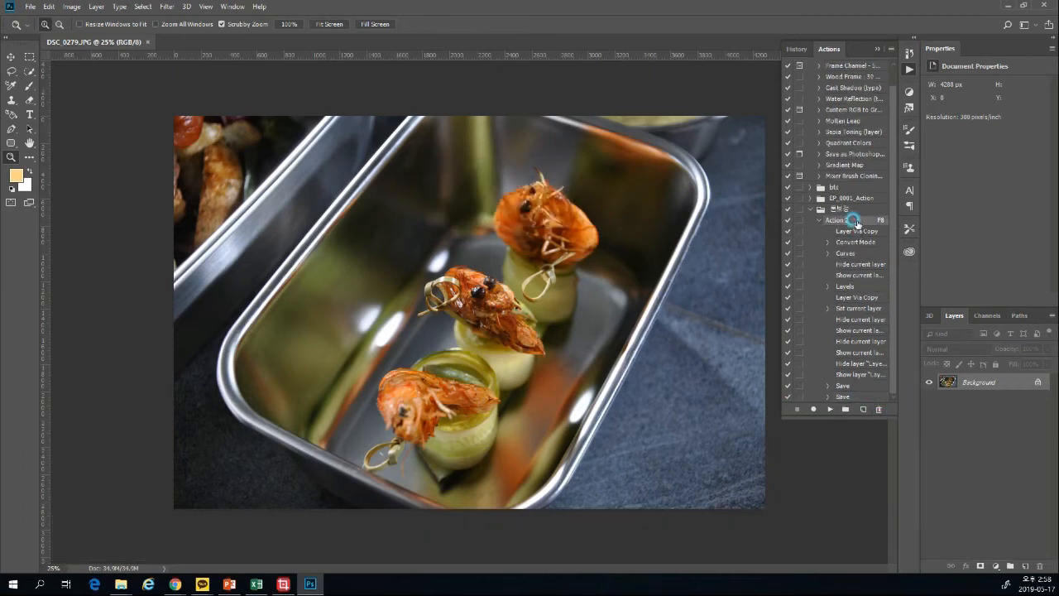
left_click(829, 408)
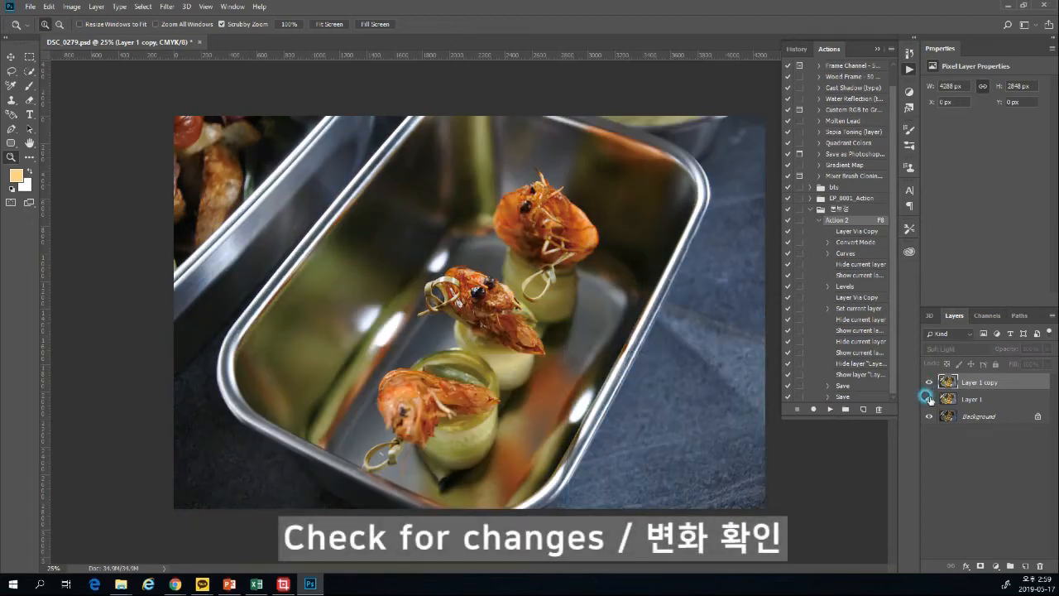
left_click(832, 409)
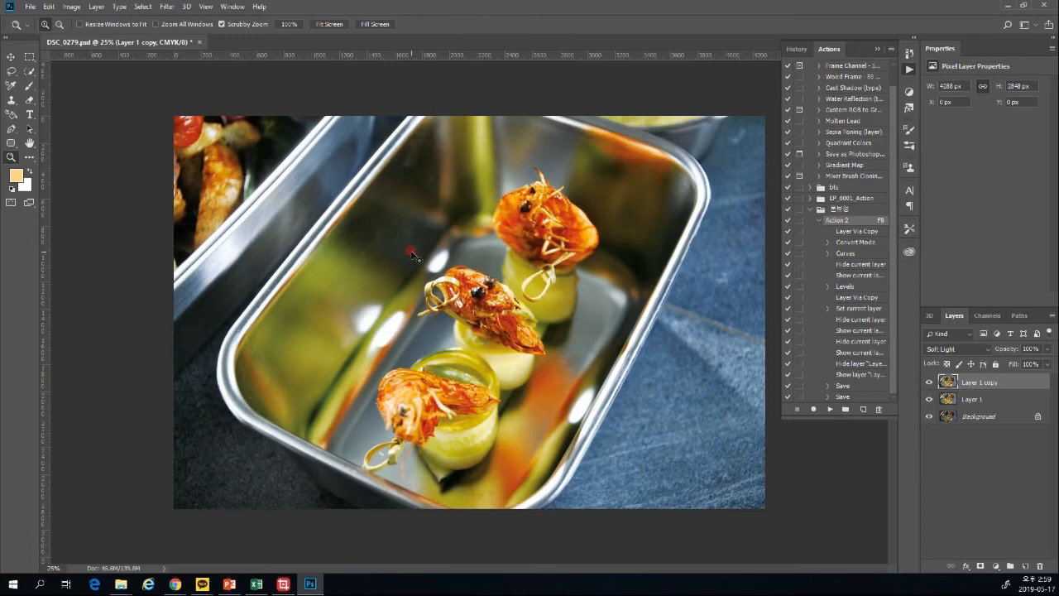
Step: Save DSC_0279 as a JPEG at quality 12 Maximum over the existing file, and close the PSD with its changes saved
key("ctrl+shift+s")
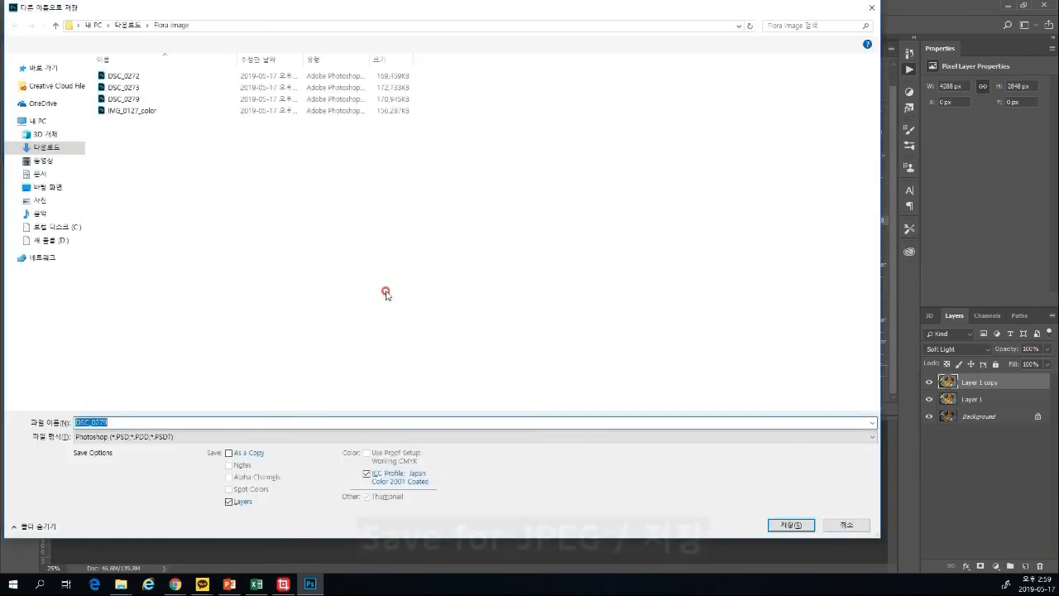
left_click(245, 435)
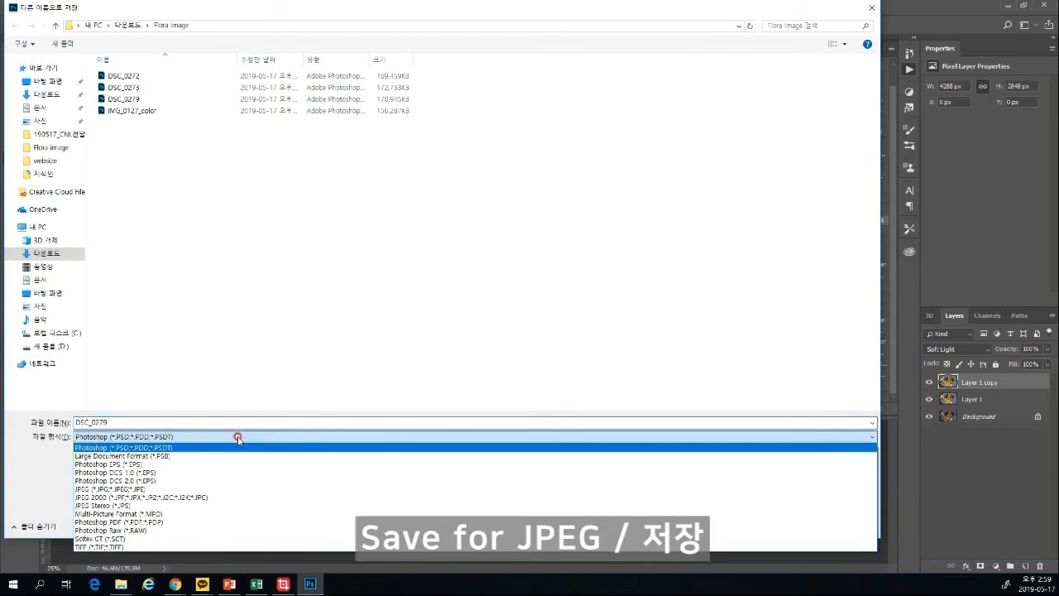
left_click(224, 489)
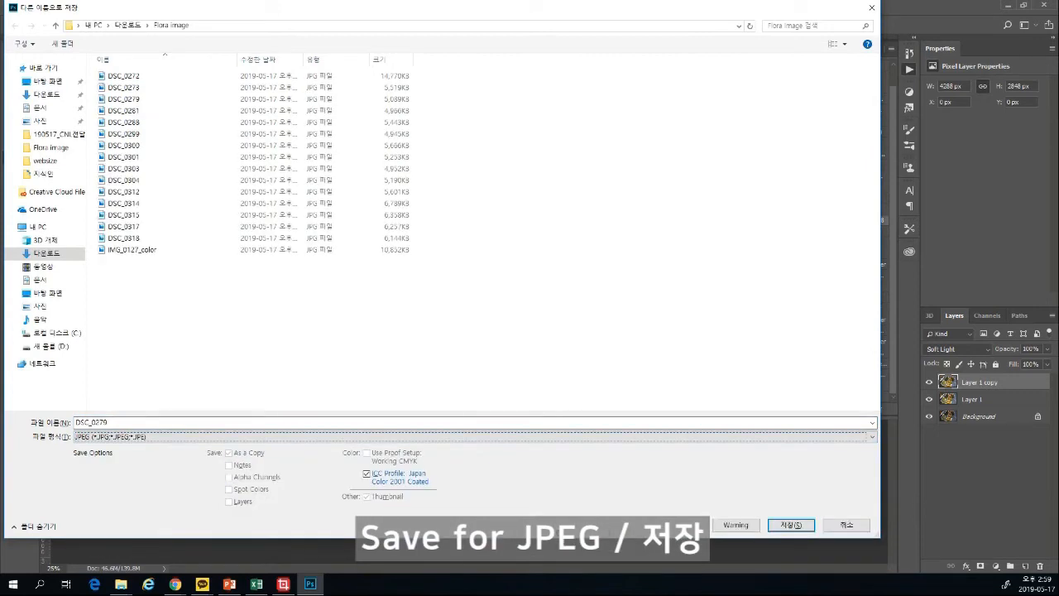
left_click(790, 529)
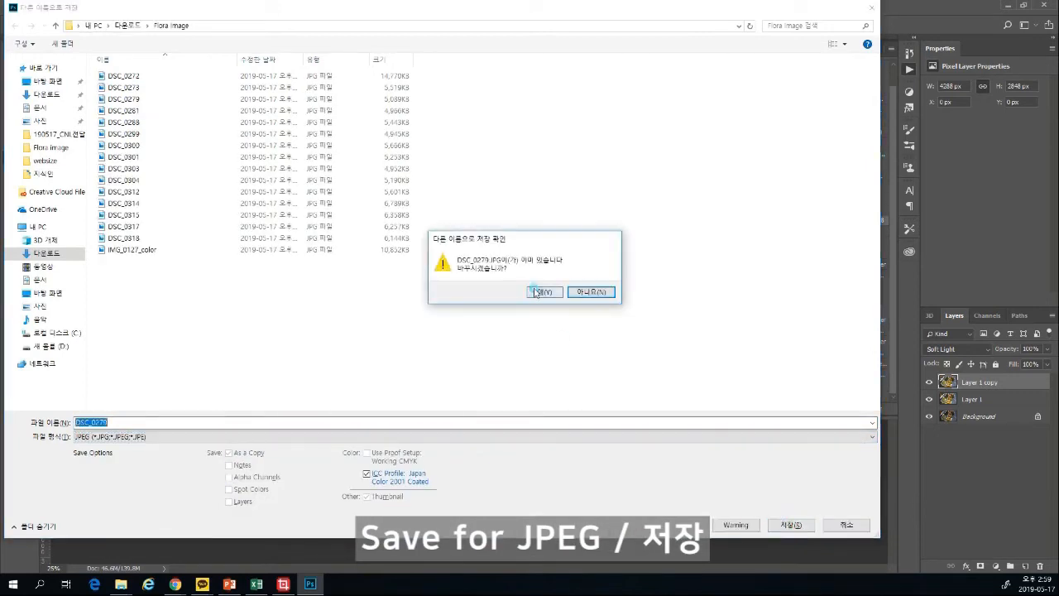
left_click(538, 292)
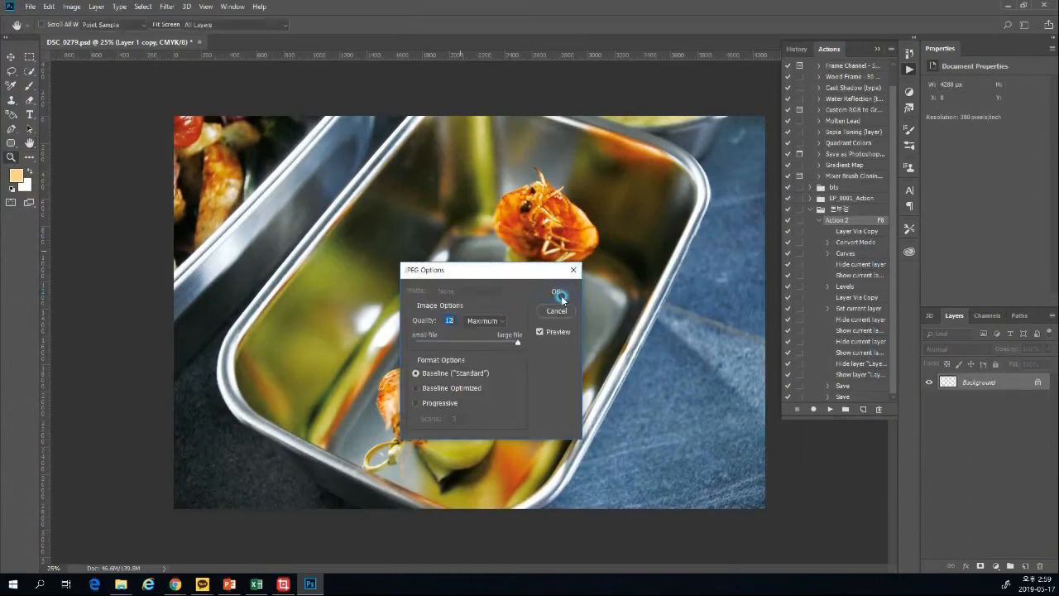
left_click(557, 293)
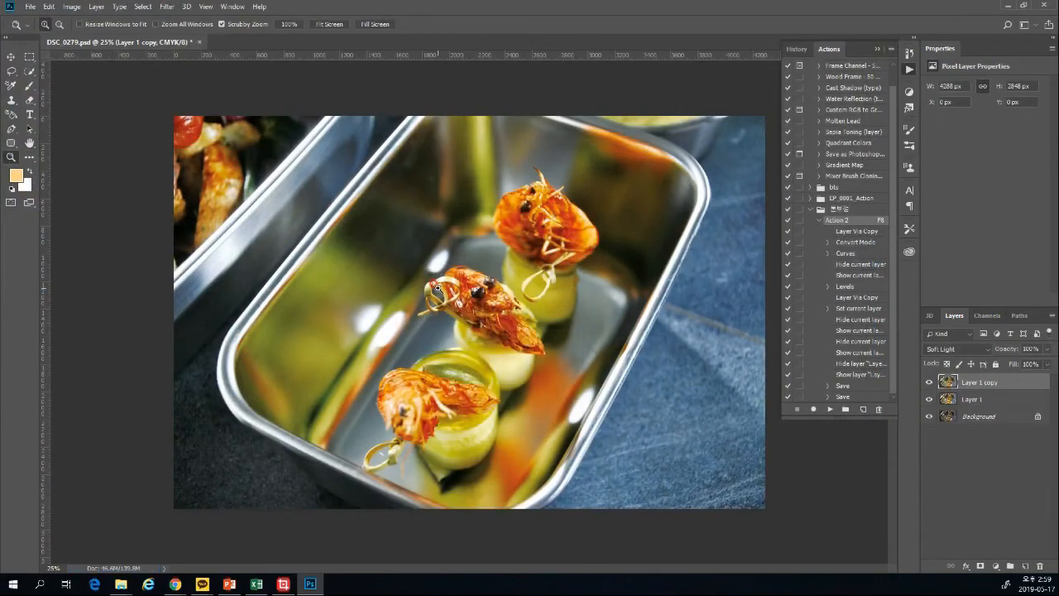
key("ctrl+w")
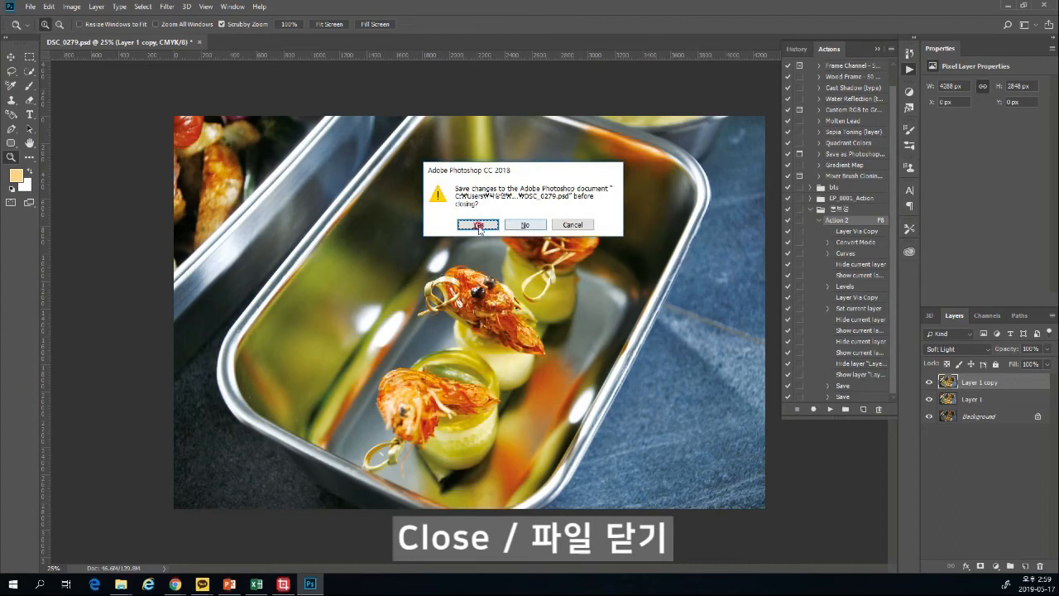
left_click(476, 225)
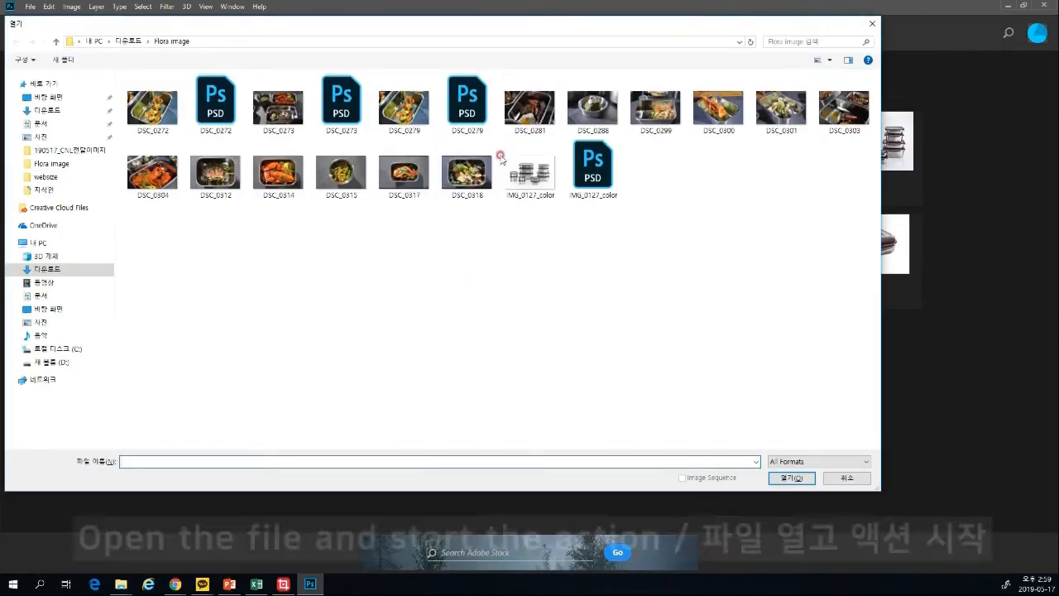
Step: Open DSC_0281.JPG and run Action 2 on it
left_click(801, 478)
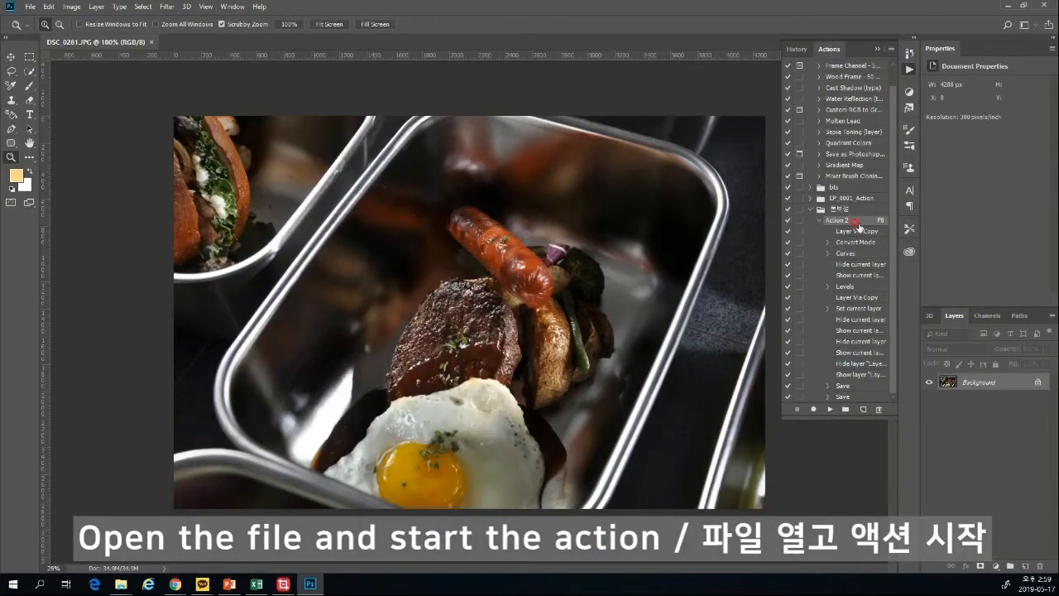
left_click(830, 409)
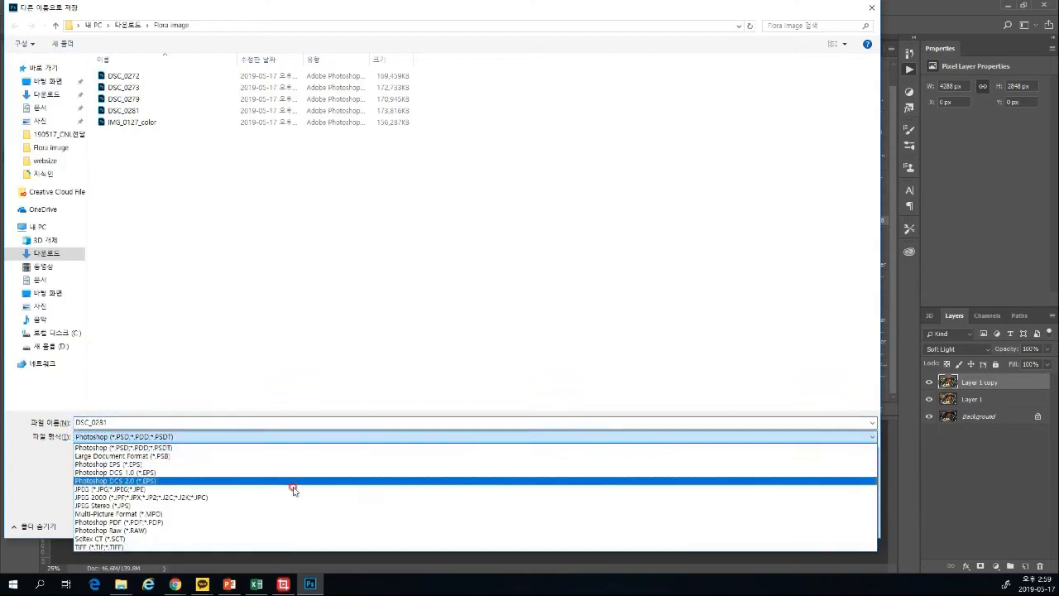
Step: Save the corrected DSC_0281 image in JPEG format in the Flora Image folder
left_click(295, 489)
left_click(593, 293)
left_click(560, 286)
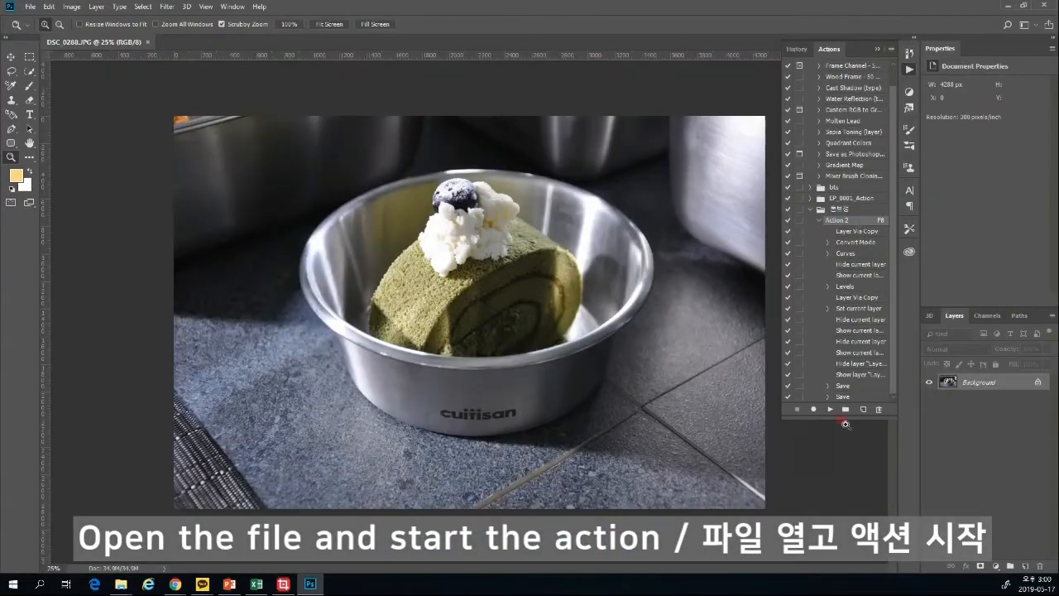
Step: Run Action 2 on the DSC_0288 photo and save the result as a JPEG
left_click(830, 409)
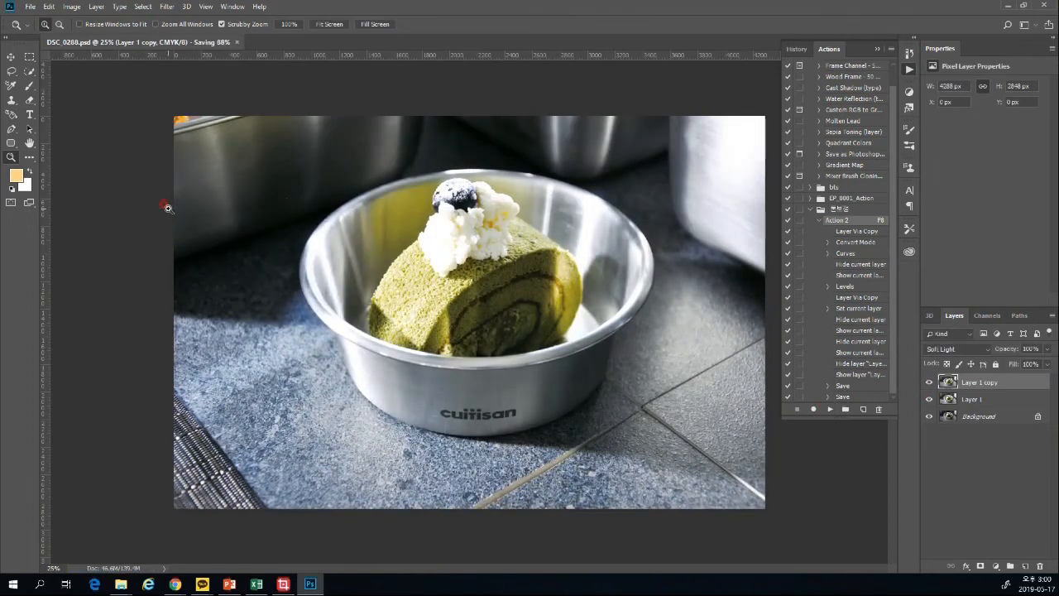
left_click(259, 436)
left_click(259, 489)
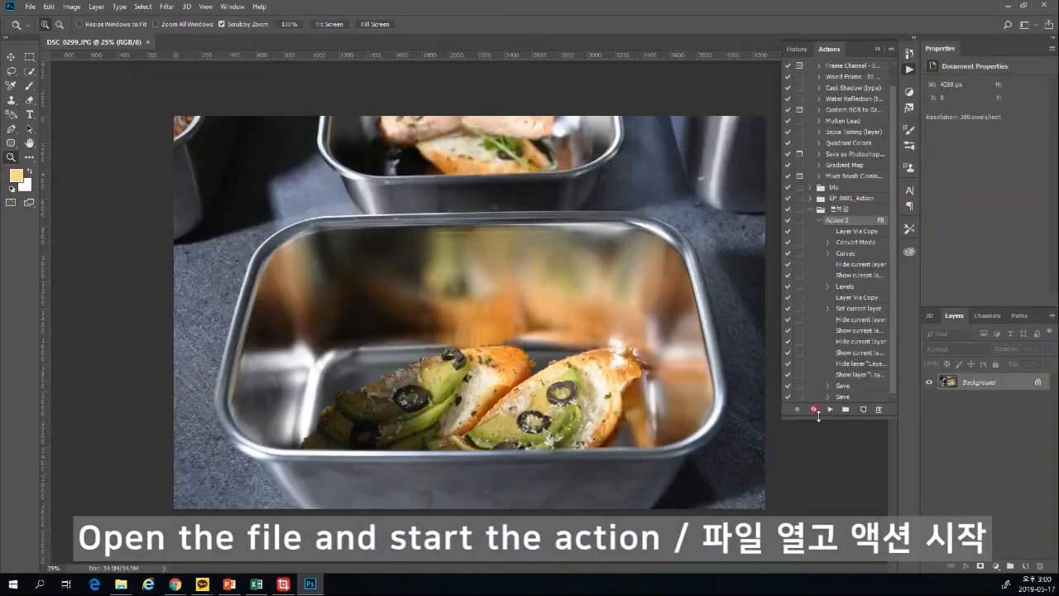
Step: Run Action 2 on DSC_0299.JPG and compare the corrected layers with the original by toggling their visibility
left_click(830, 408)
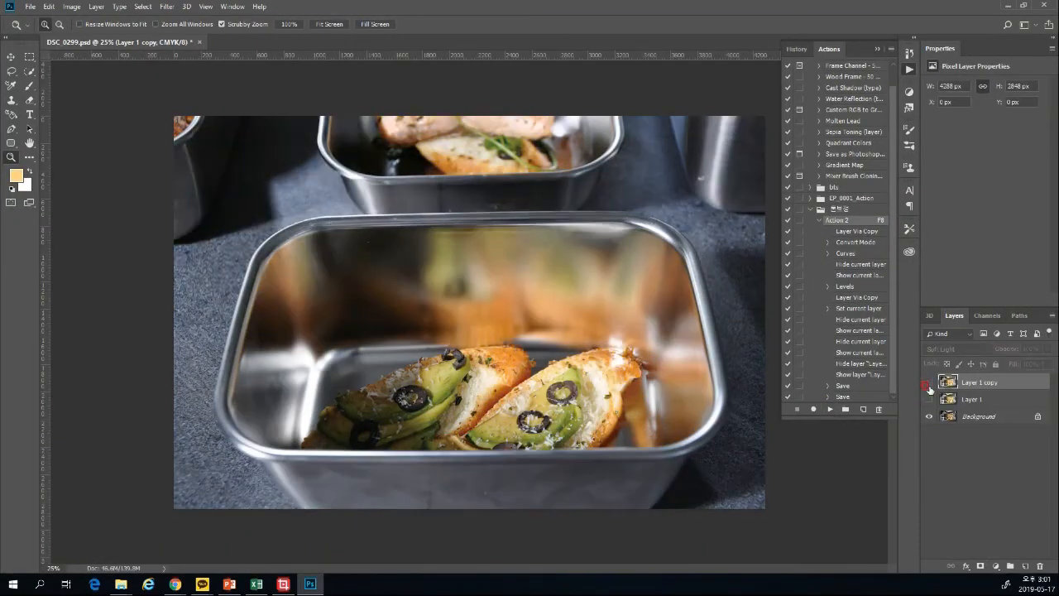
left_click(928, 397)
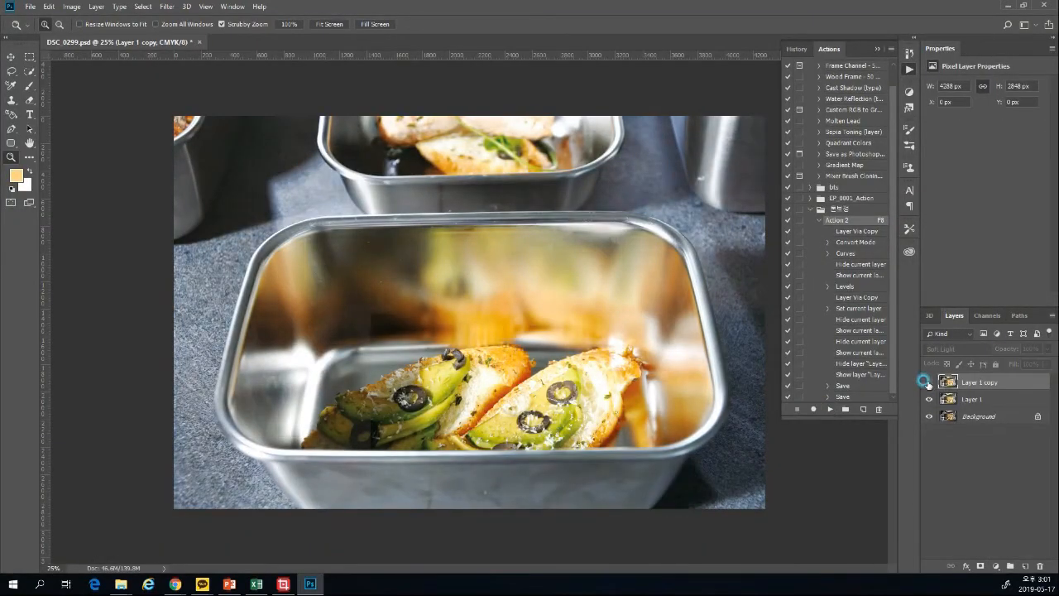
left_click(929, 382)
left_click(929, 382)
left_click(928, 382)
left_click(929, 383)
left_click(928, 383)
Step: Save the corrected DSC_0299 PSD and also save it in JPEG format in the Flora image folder
key("ctrl+s")
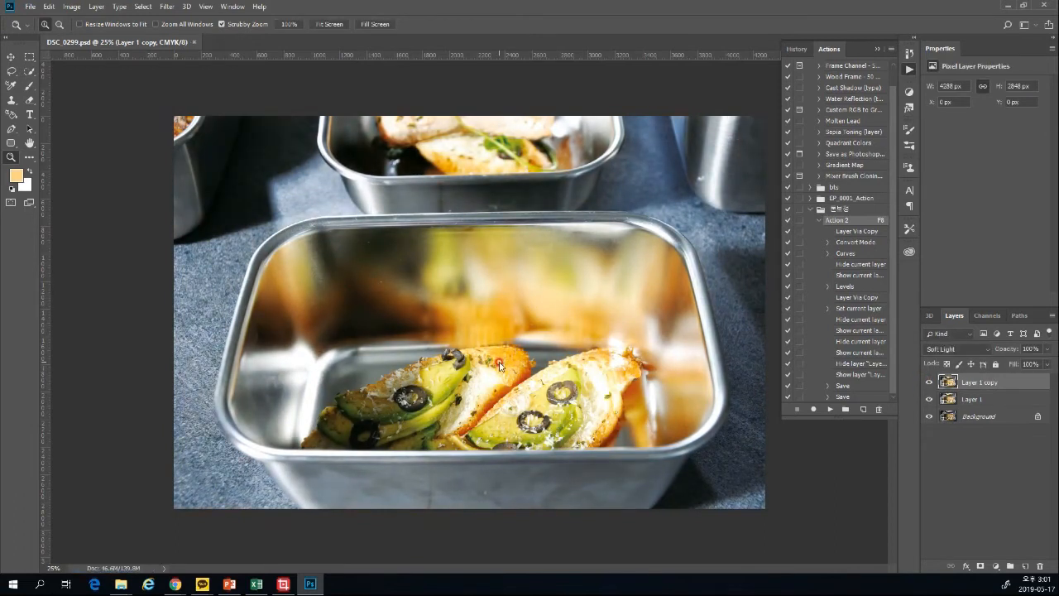
key("ctrl+shift+s")
left_click(248, 444)
left_click(248, 505)
left_click(780, 525)
left_click(554, 289)
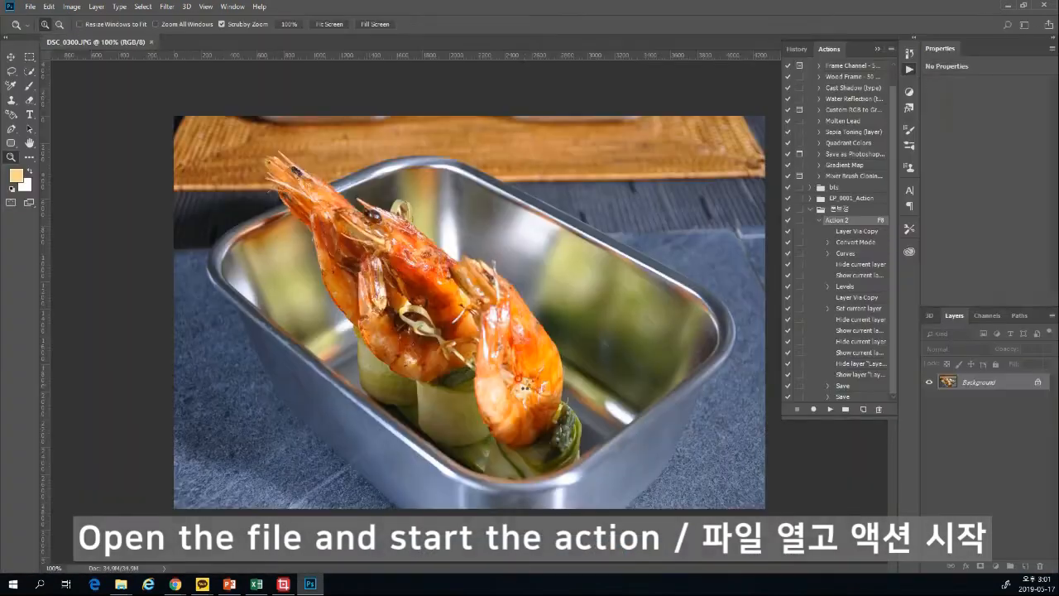
Step: Run Action 2 on DSC_0300.JPG and save the result as a JPEG over the existing file
left_click(830, 409)
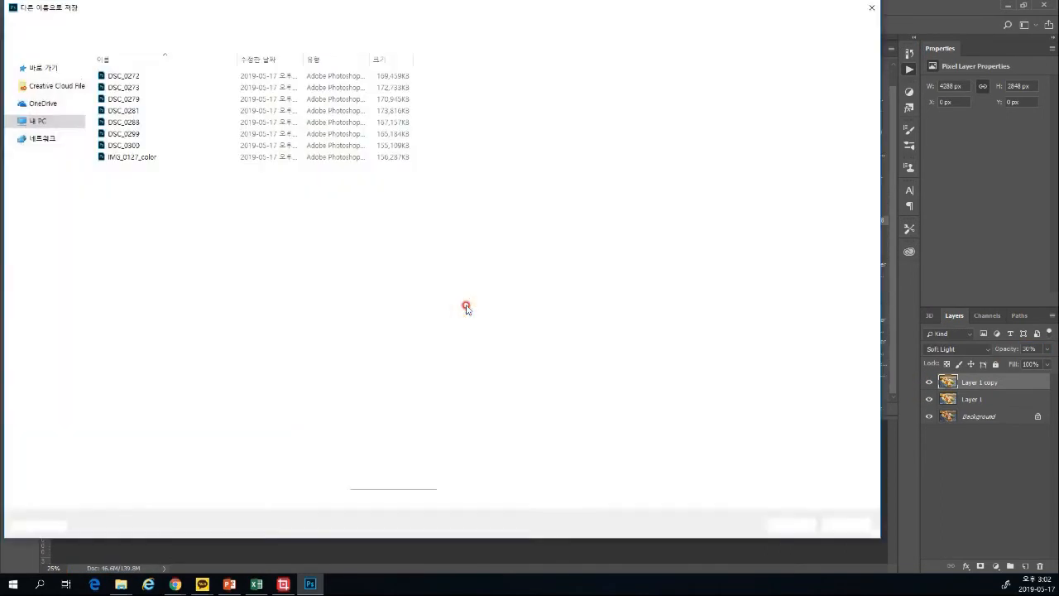
left_click(356, 436)
left_click(272, 487)
left_click(792, 525)
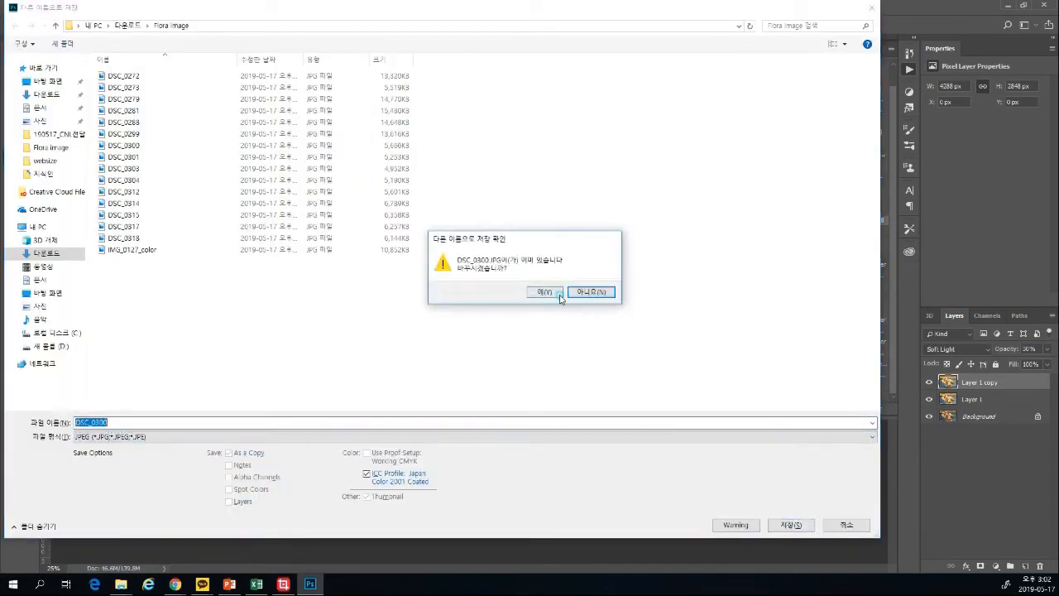
left_click(553, 294)
left_click(554, 291)
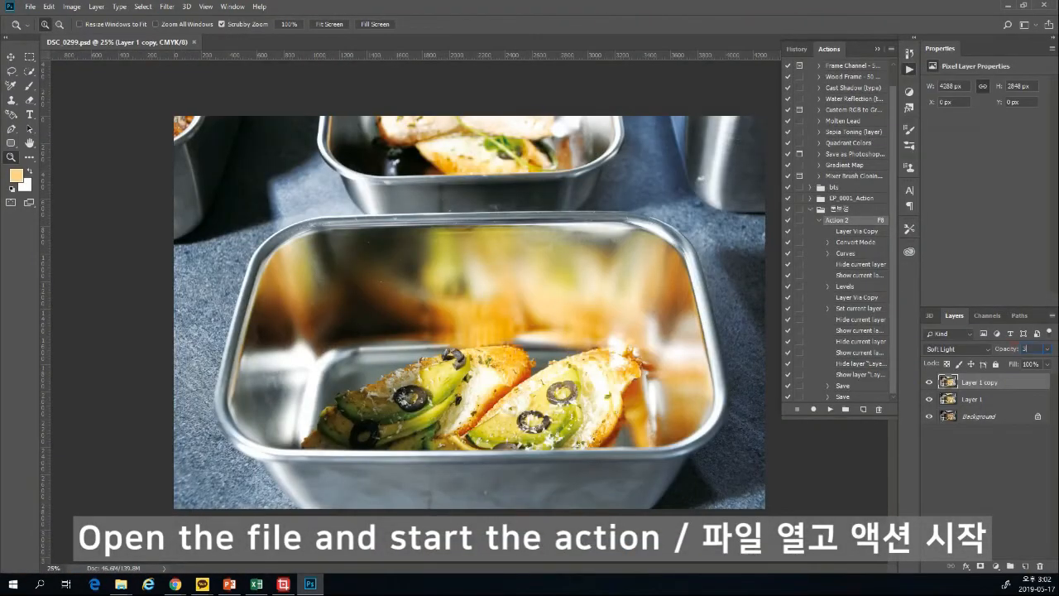
Step: Toggle the Layer 1 copy preview, and save the corrected DSC_0301 as a JPEG at quality 12 Maximum
left_click(927, 383)
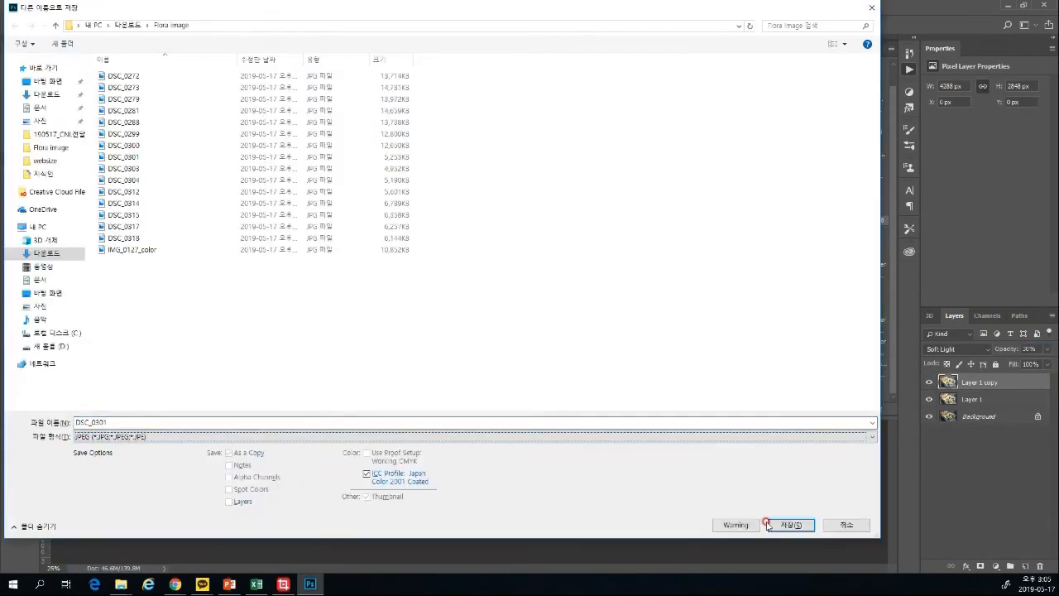
left_click(768, 525)
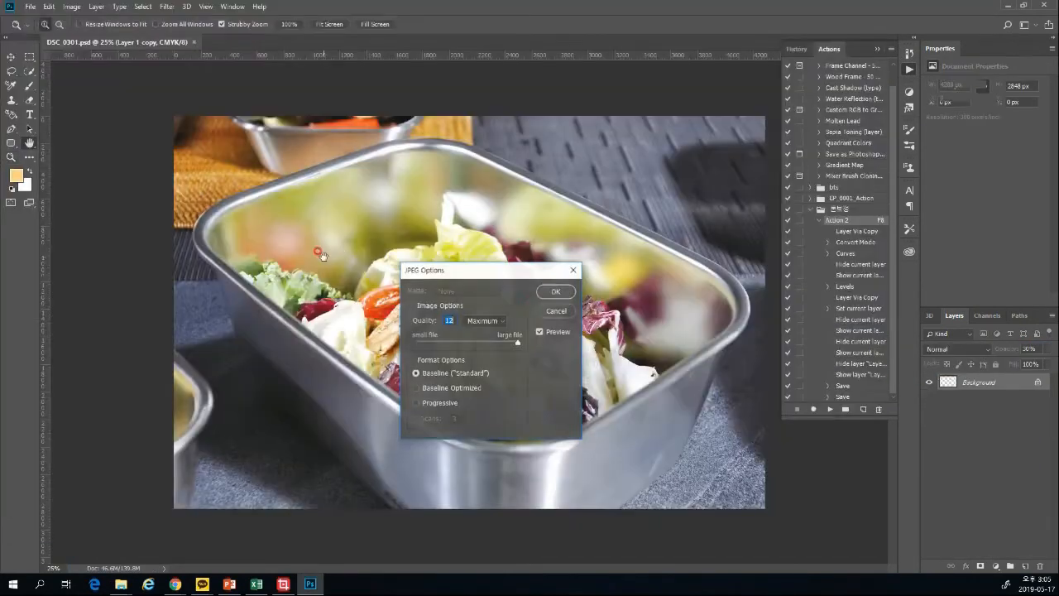
left_click(547, 293)
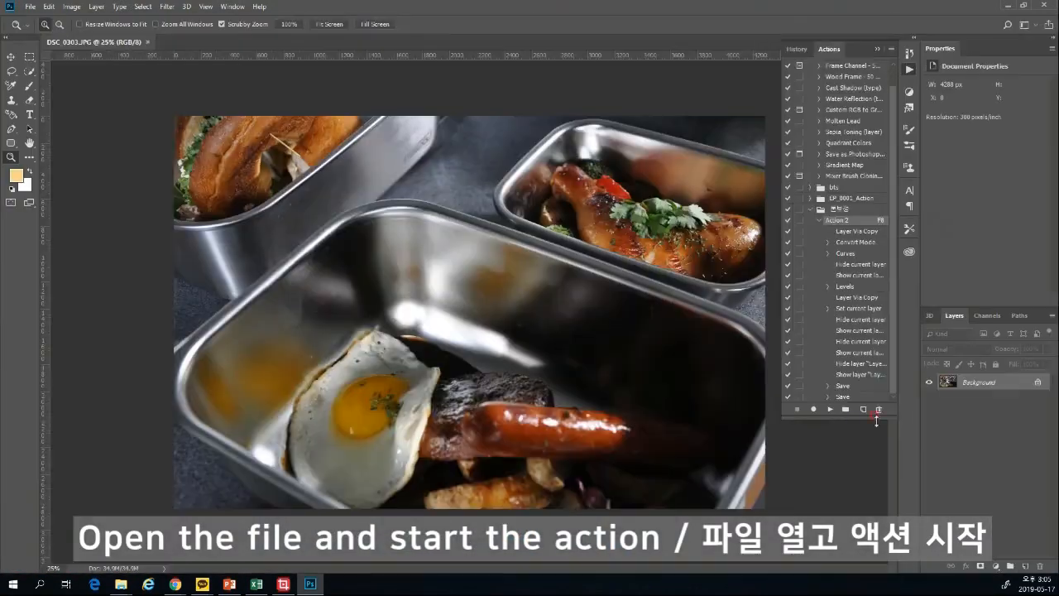
Step: Run Action 2 on the DSC_0303 and DSC_0304 photos and check the Soft Light layer's effect
left_click(829, 409)
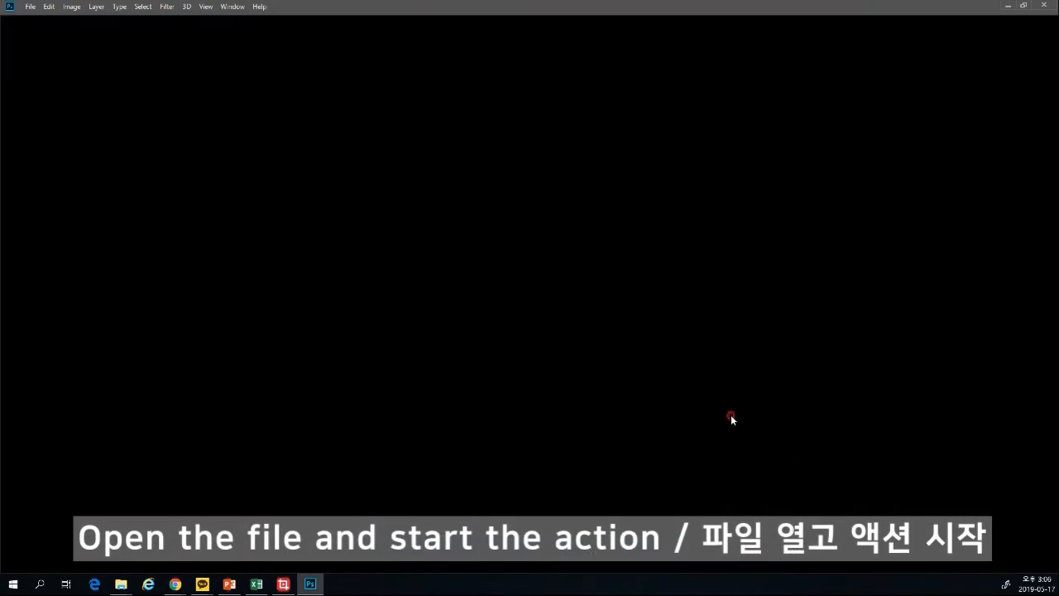
key("F8")
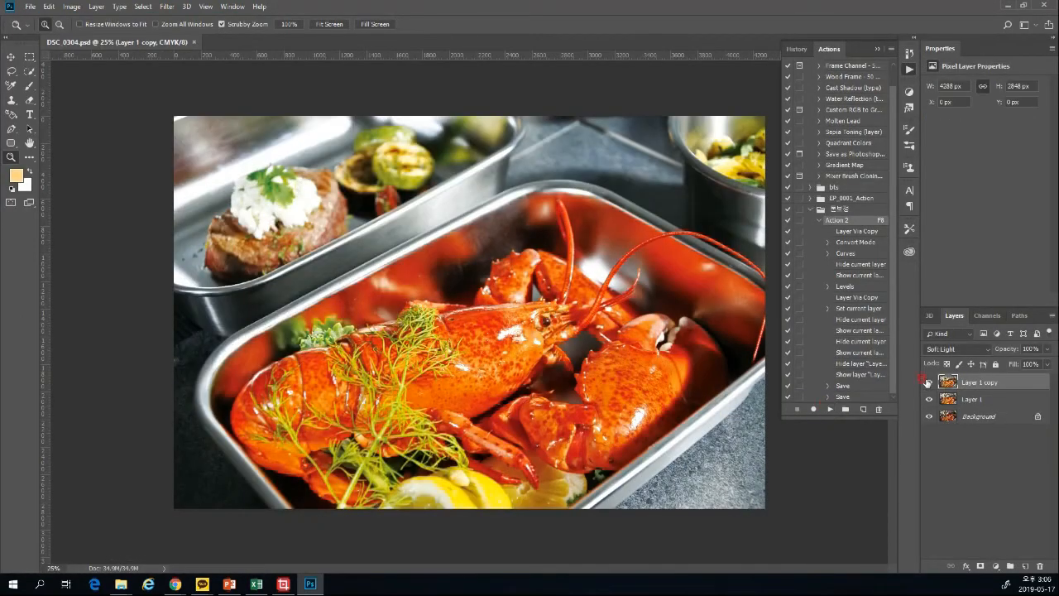
left_click_drag(1044, 354, 925, 398)
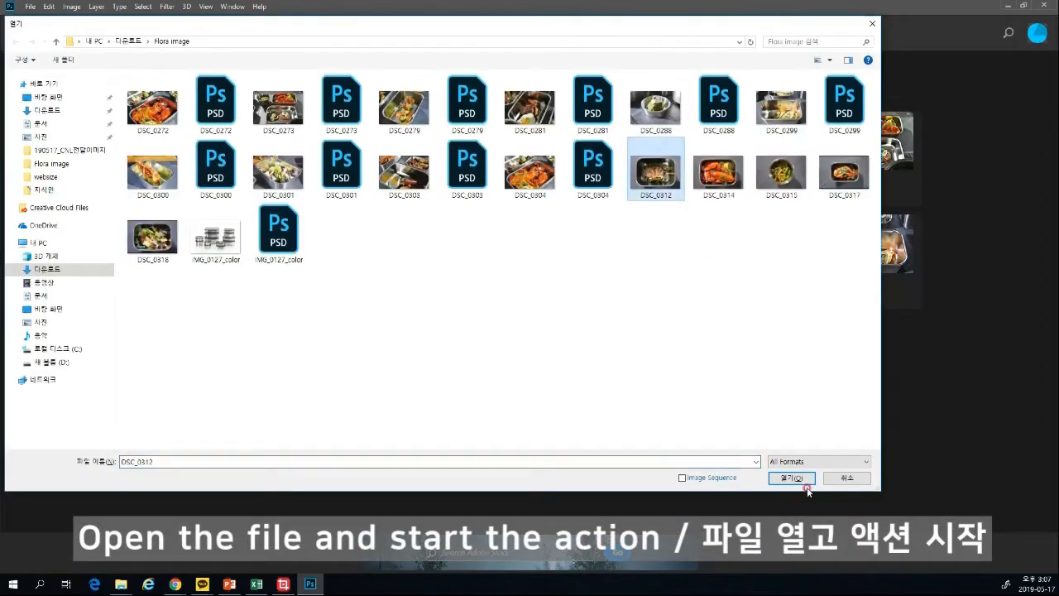
Step: Open DSC_0312 from the Flora image folder and run Action 2 on it
left_click(819, 449)
left_click(830, 410)
left_click(828, 408)
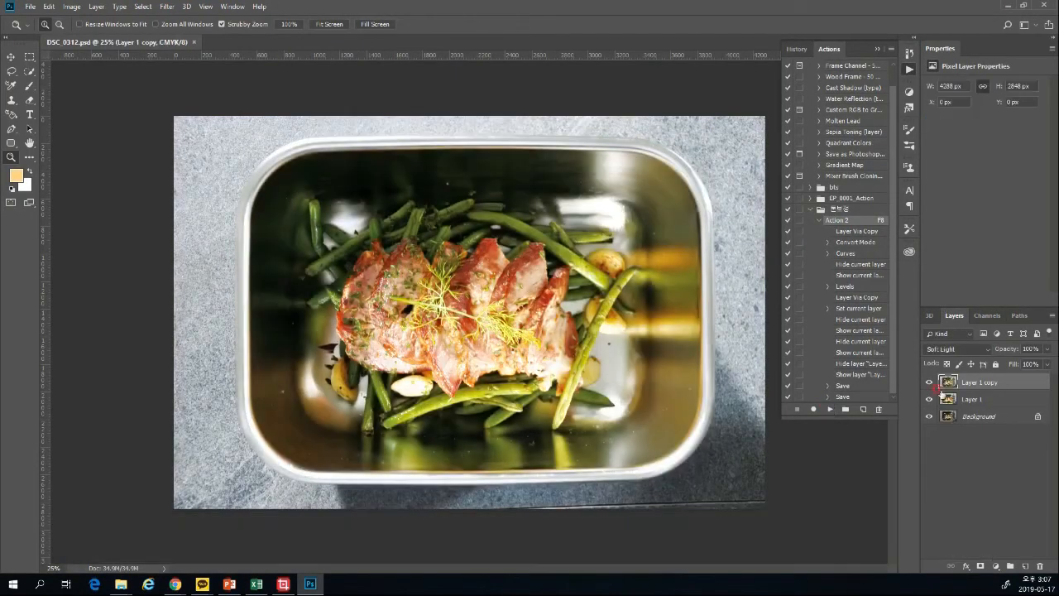
Step: Set Layer 1 copy's opacity to 30% in DSC_0312 and compare the image with the correction layers hidden and shown
left_click(1023, 348)
left_click(928, 399)
left_click(928, 382)
left_click(928, 384)
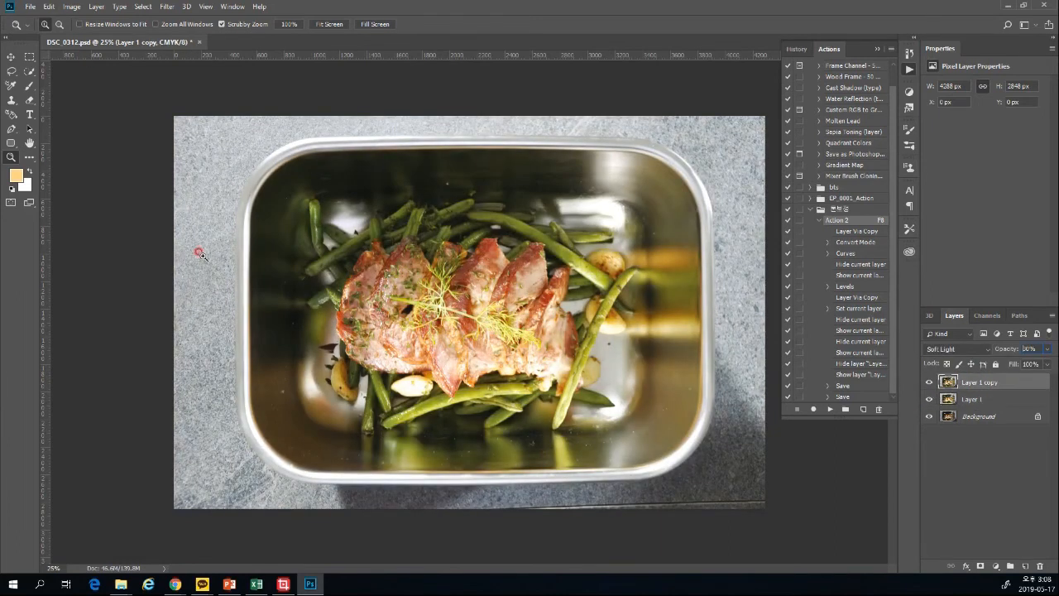
Step: Save the DSC_0312 PSD and also save the image as a JPEG in the Flora image folder
key("ctrl+s")
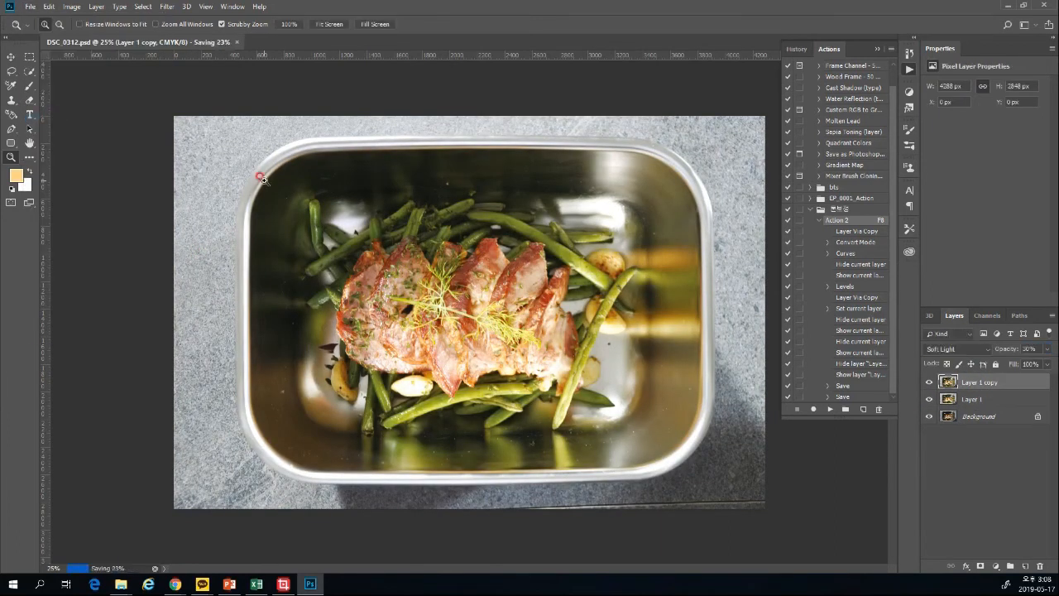
key("ctrl+shift+s")
left_click(284, 430)
left_click(284, 496)
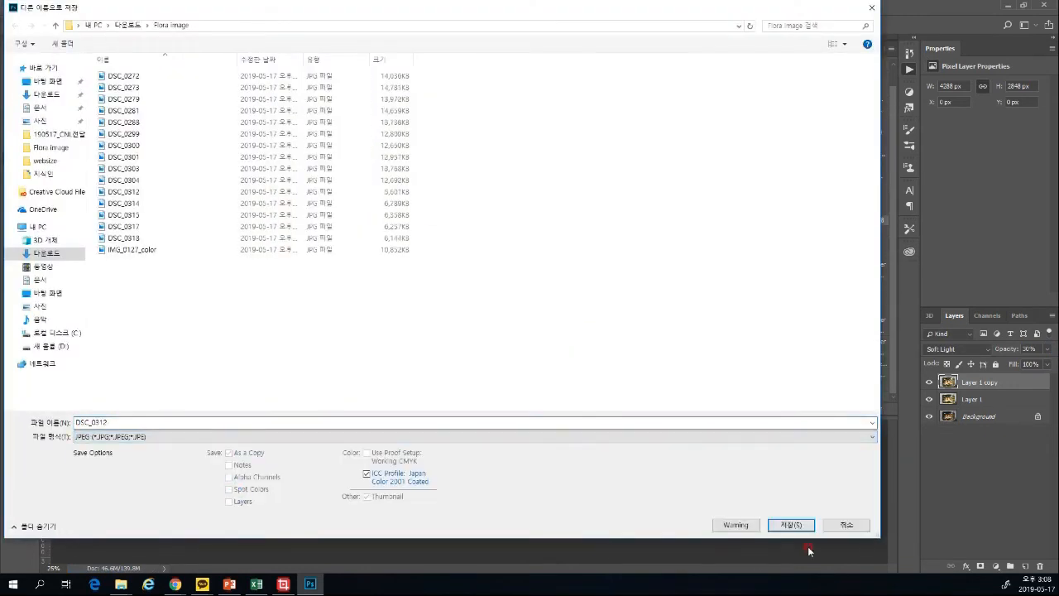
left_click(803, 524)
left_click(555, 292)
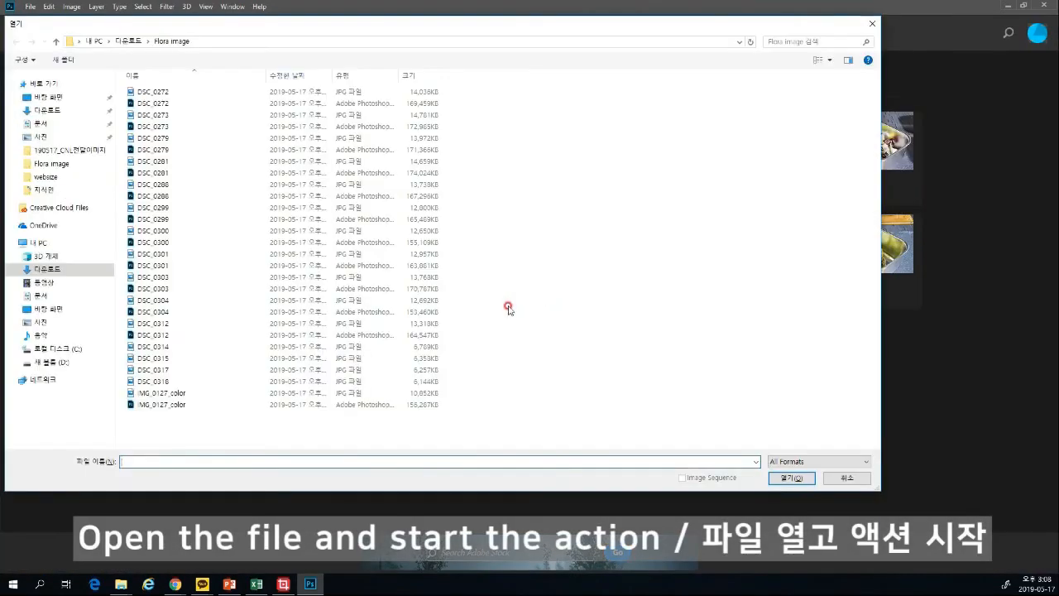
Step: Open DSC_0314.JPG, run Action 2 on it, and toggle Layer 1 copy to compare the correction
left_click(298, 346)
left_click(829, 409)
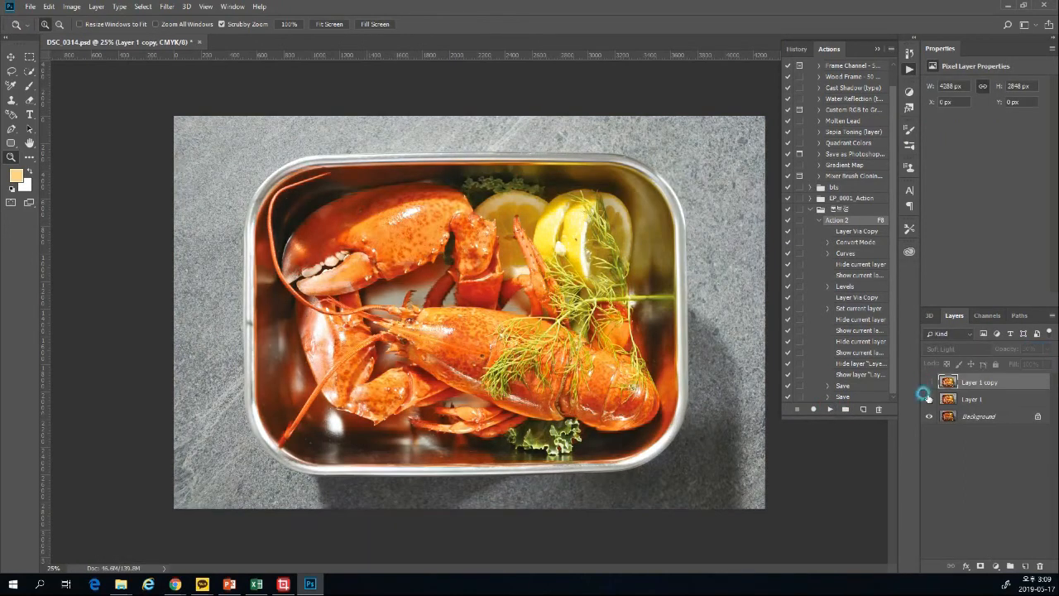
left_click(928, 382)
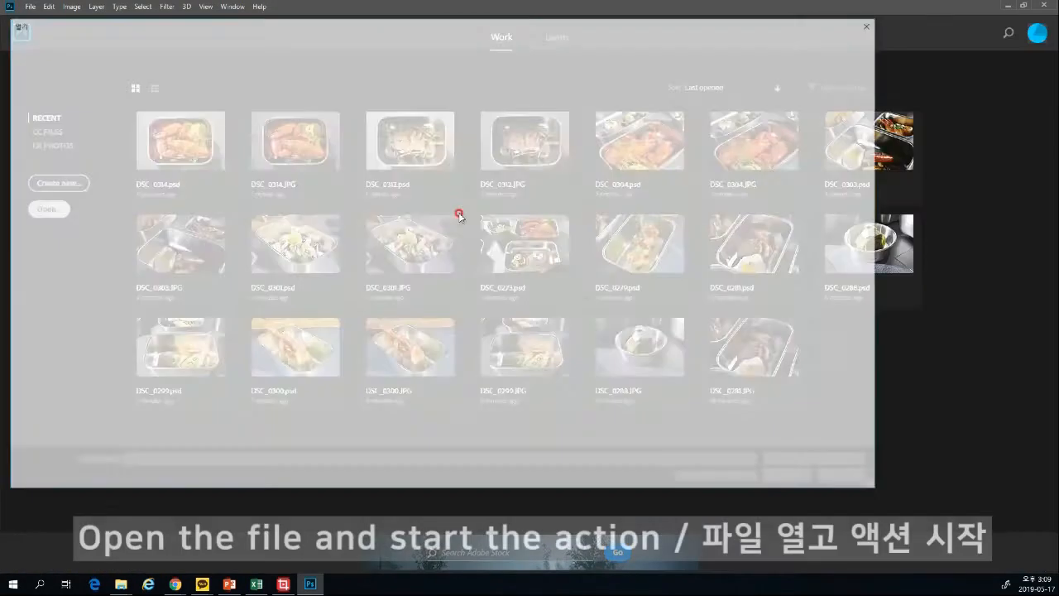
Step: Run Action 2 on the DSC_0315 photo and set Layer 1 copy's opacity to 30%
double_click(459, 213)
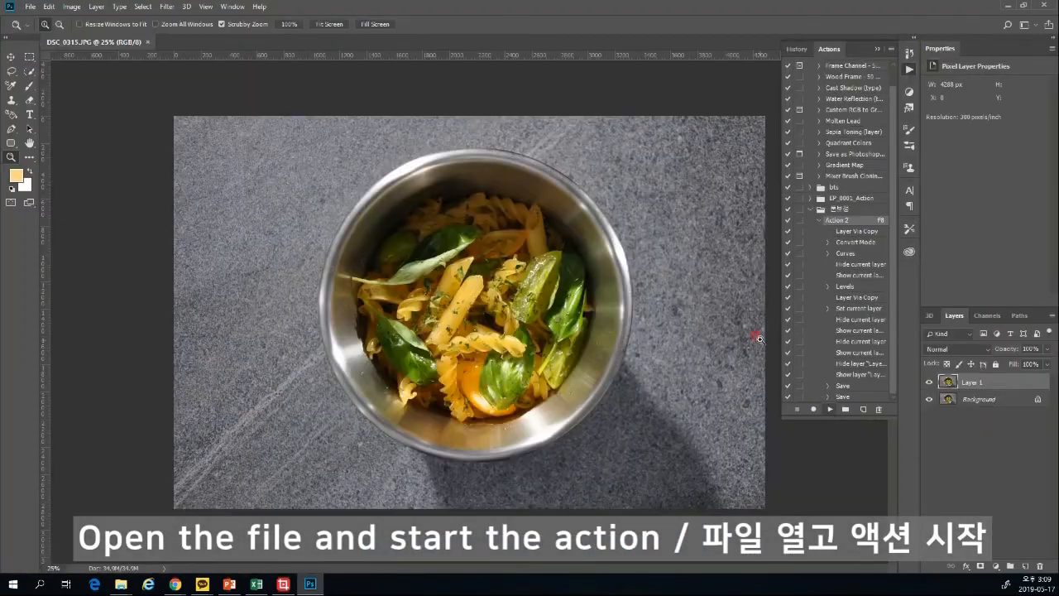
key("F8")
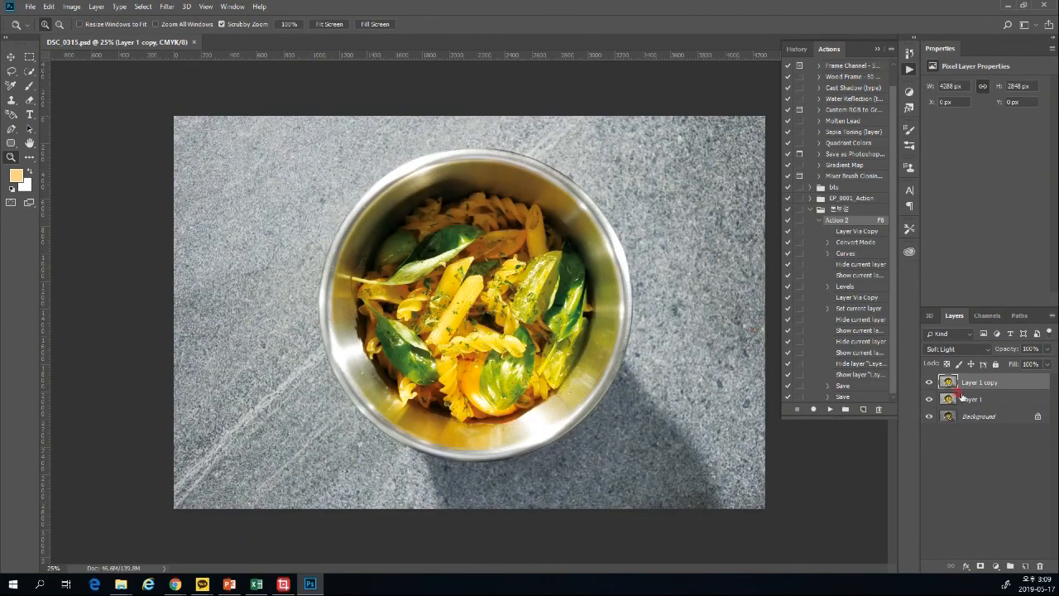
left_click(1029, 348)
type("30")
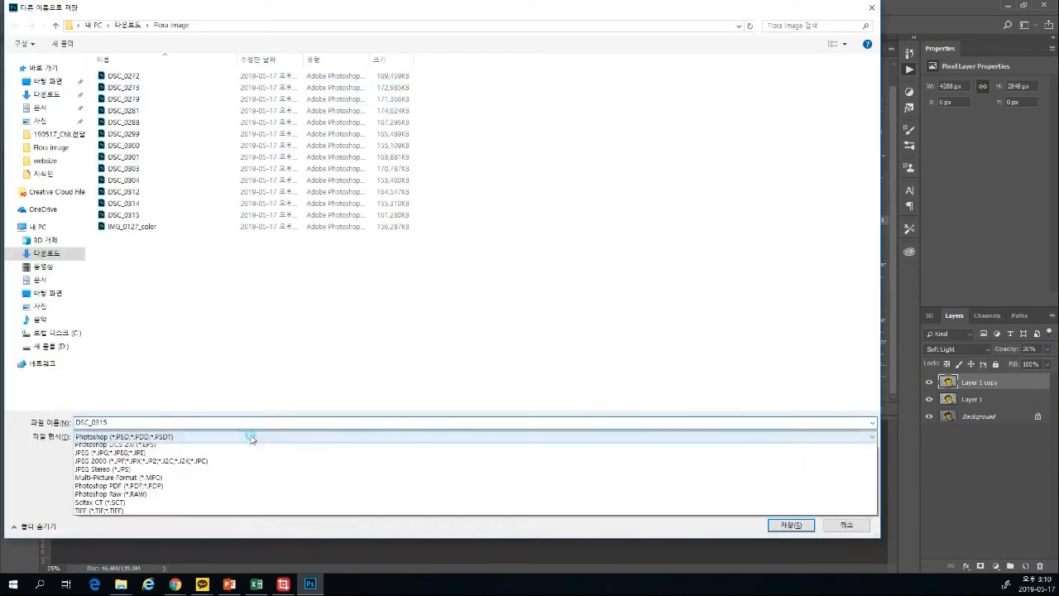
Step: Save the corrected DSC_0315 image in JPEG format over the existing file
left_click(249, 470)
left_click(797, 525)
left_click(544, 293)
left_click(547, 291)
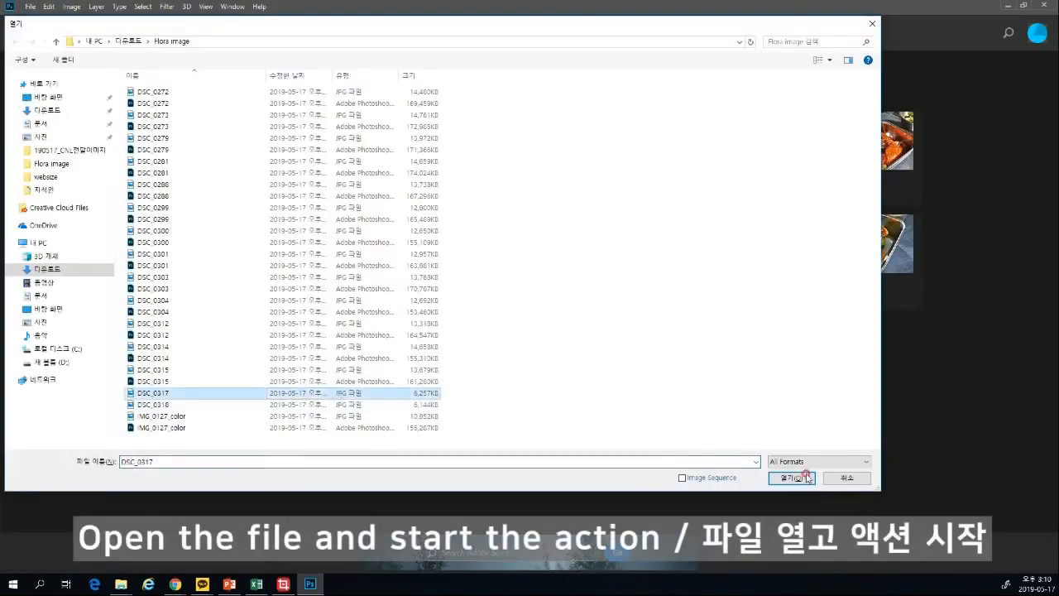
Step: Run Action 2 on the DSC_0317 photo and save the result as a JPEG over the existing file
left_click(799, 465)
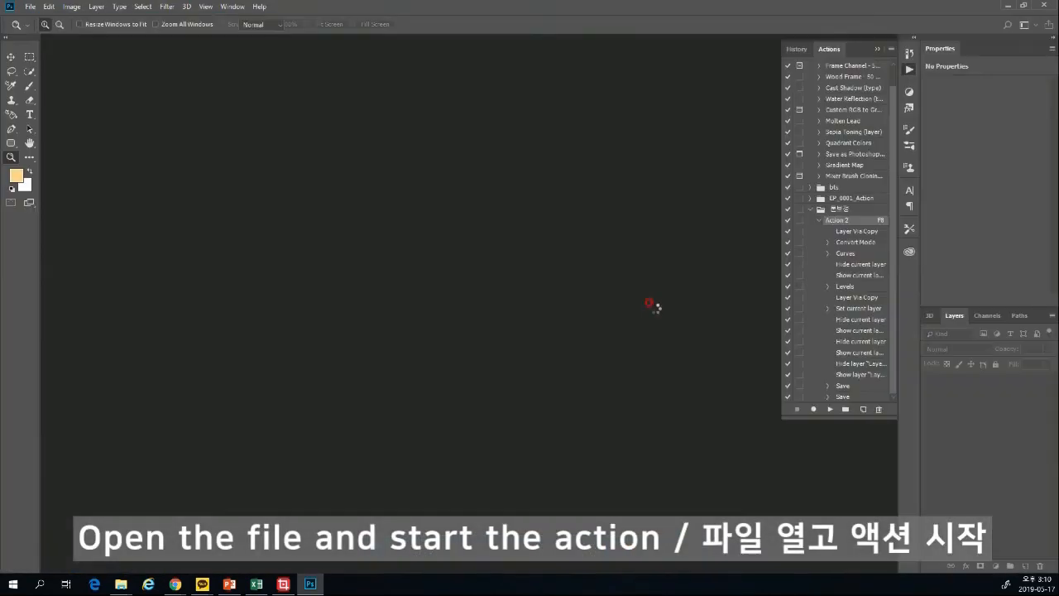
left_click(830, 409)
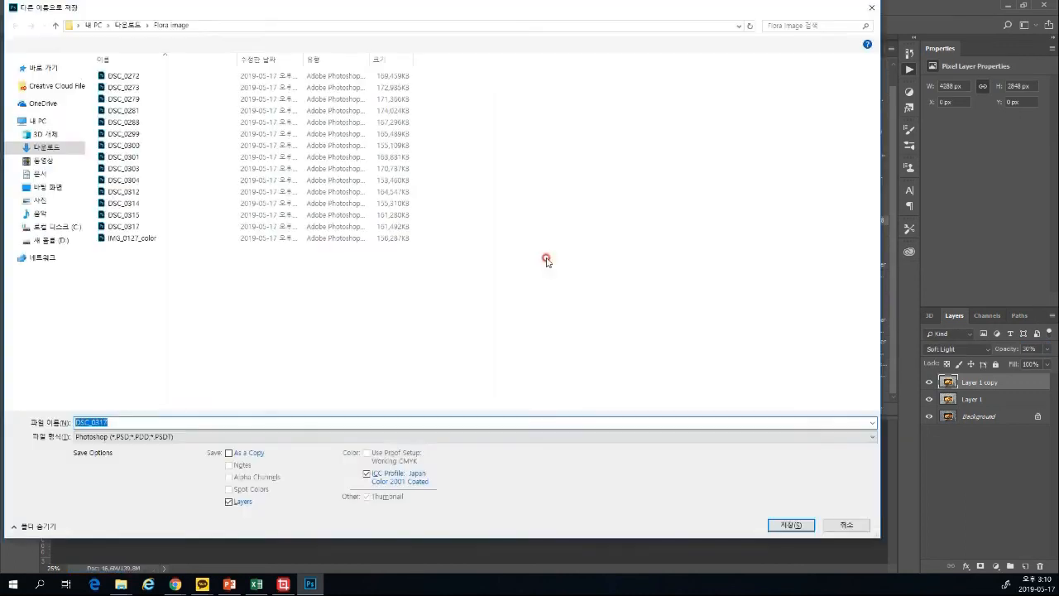
left_click(207, 436)
left_click(208, 492)
left_click(797, 525)
left_click(539, 289)
left_click(558, 291)
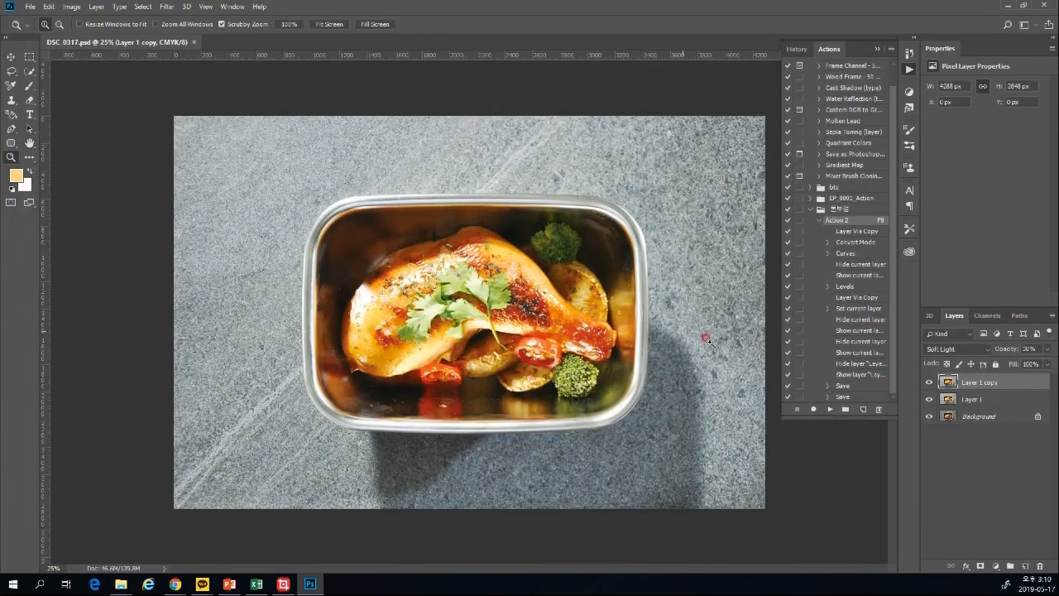
left_click(928, 383)
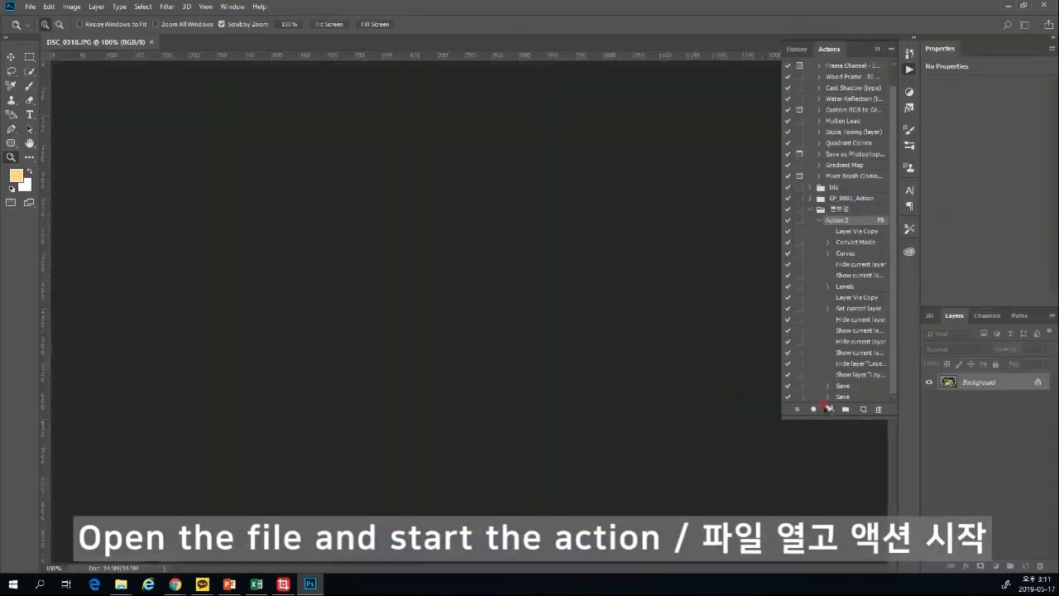
Step: Run Action 2 on DSC_0318.JPG and save the corrected image in JPEG format in the Flora image folder
left_click(830, 409)
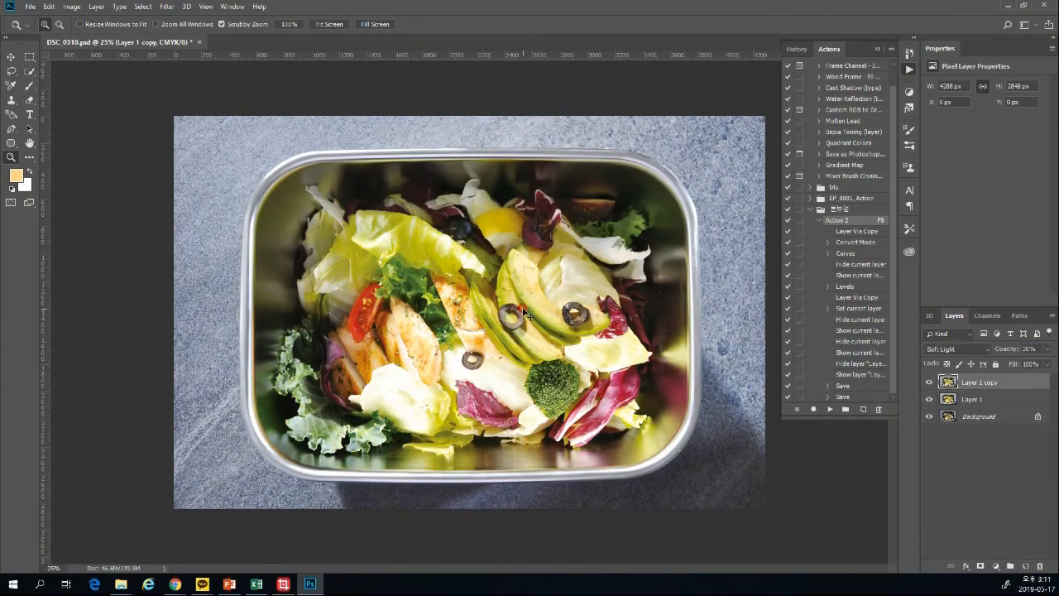
key("ctrl+shift+s")
left_click(307, 436)
left_click(307, 481)
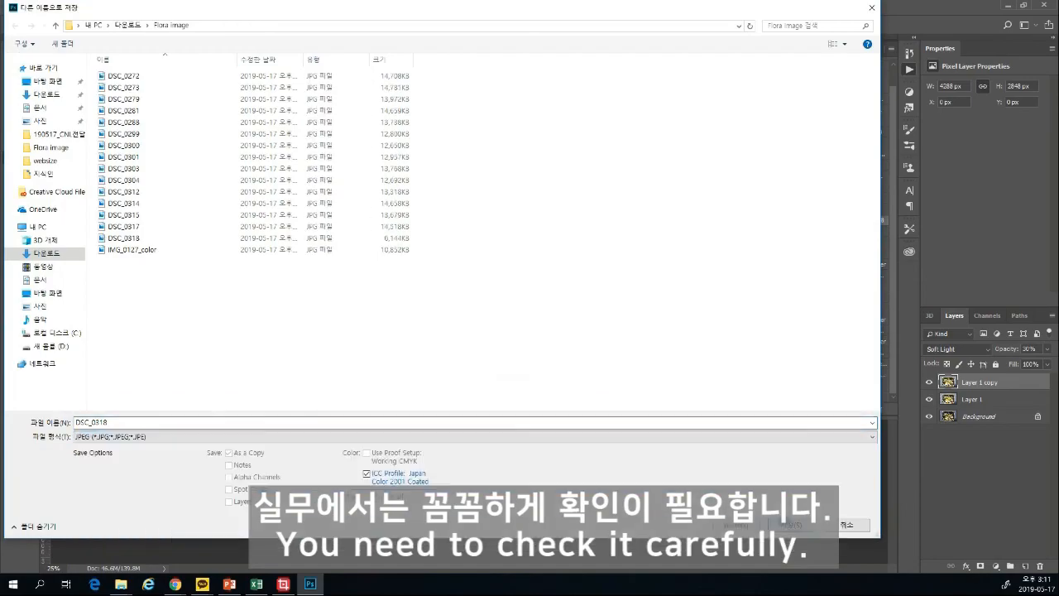
left_click(792, 526)
left_click(550, 292)
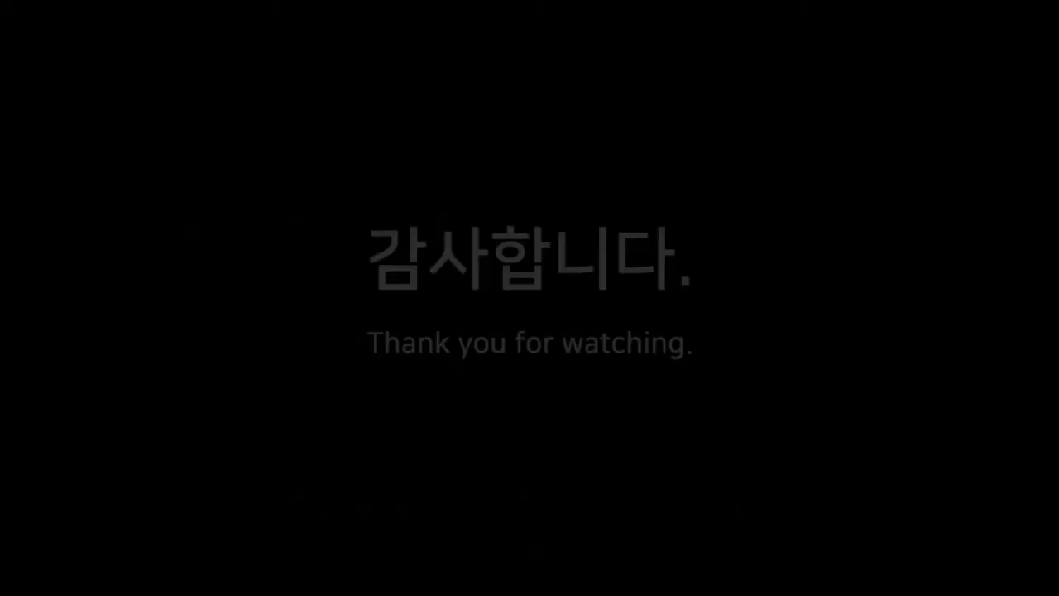